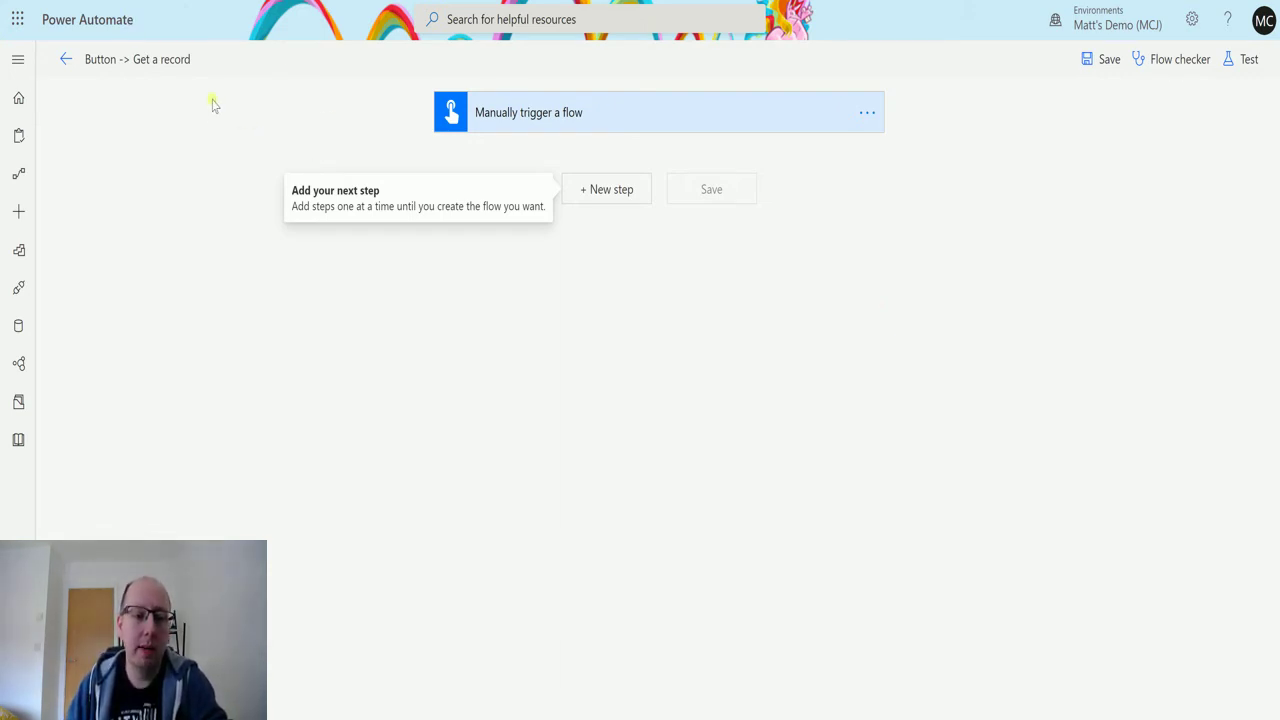
Step: Add a List records action from Common Data Service (current environment) after the manual trigger
{"action": "left_click", "coordinate": [665, 119]}
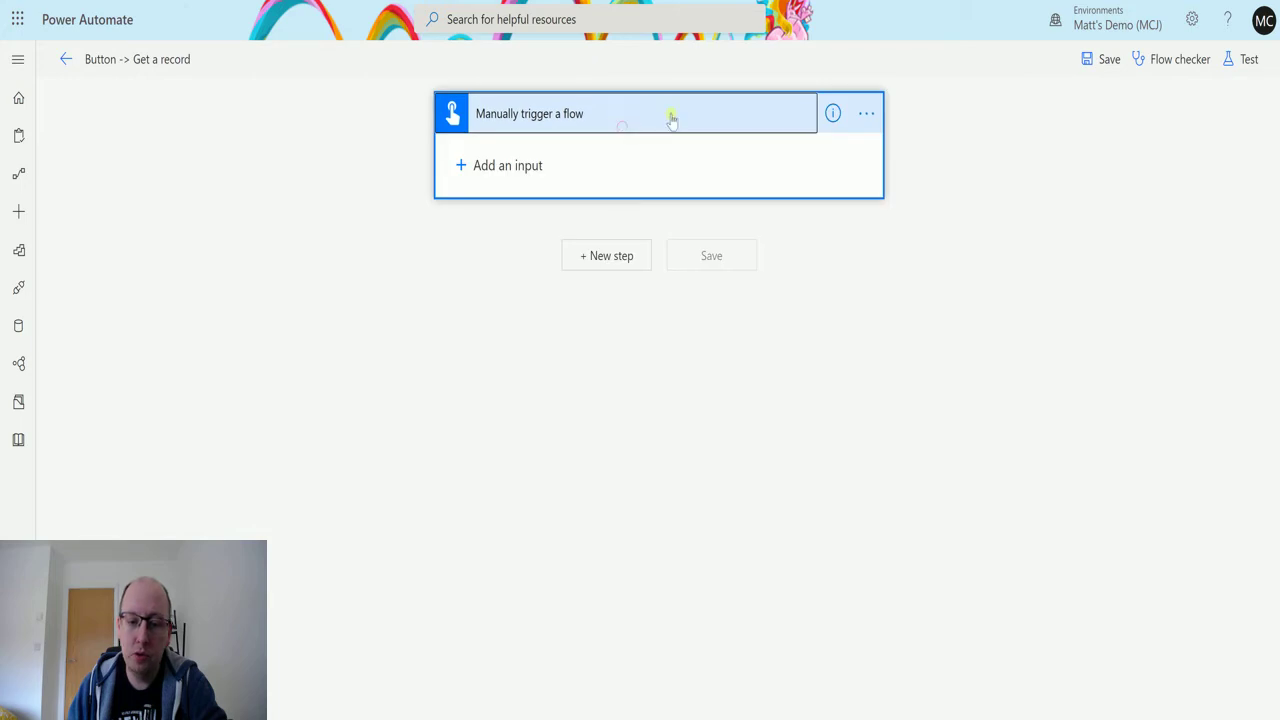
{"action": "left_click", "coordinate": [672, 114]}
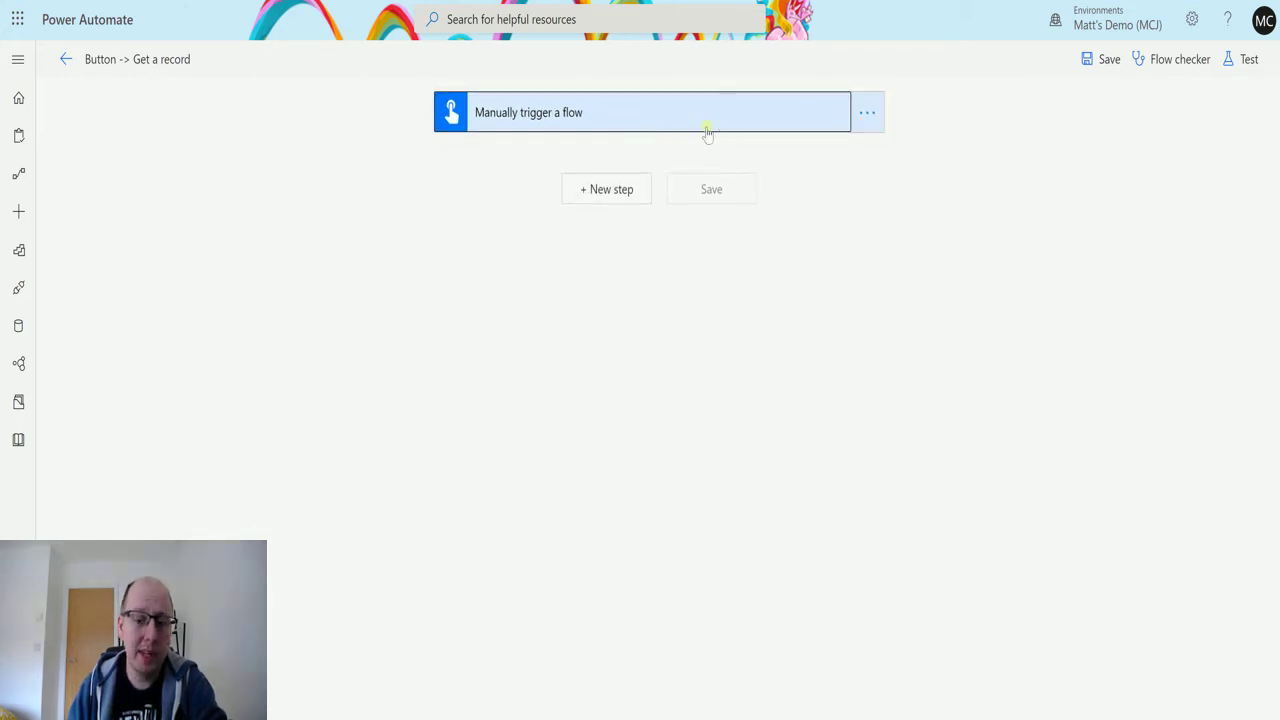
{"action": "left_click", "coordinate": [622, 190]}
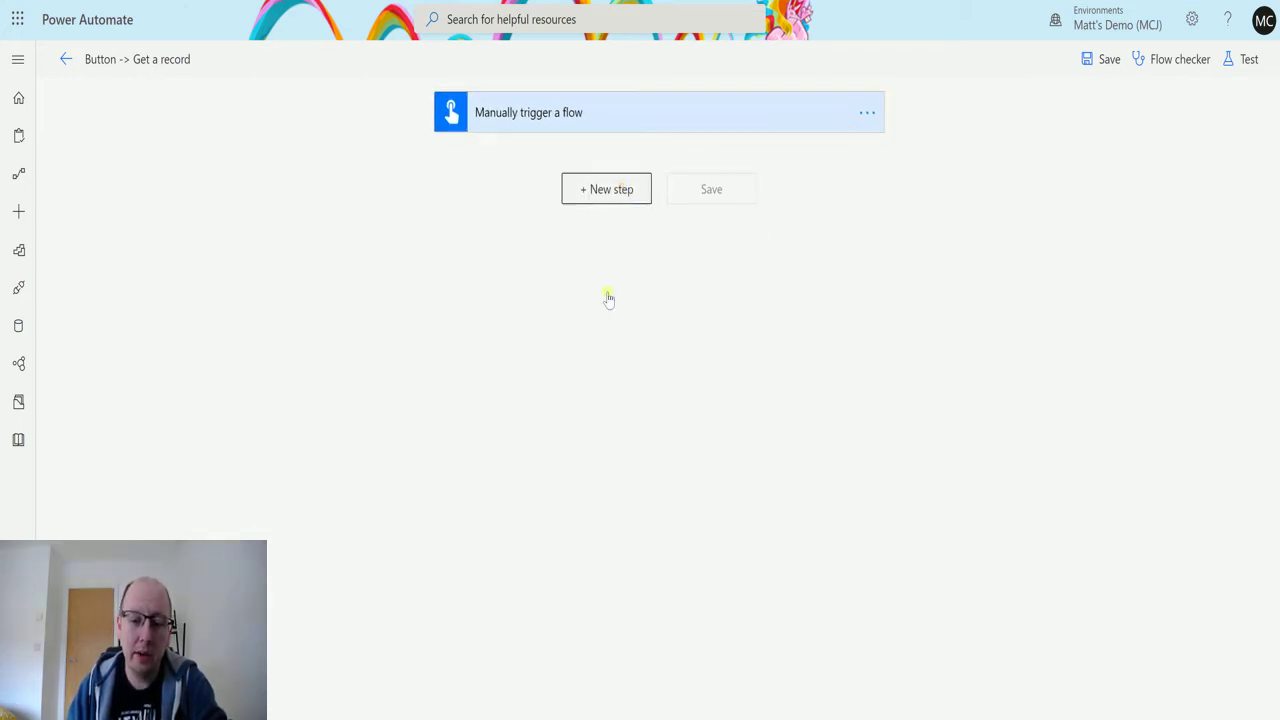
{"action": "type", "text": "common data"}
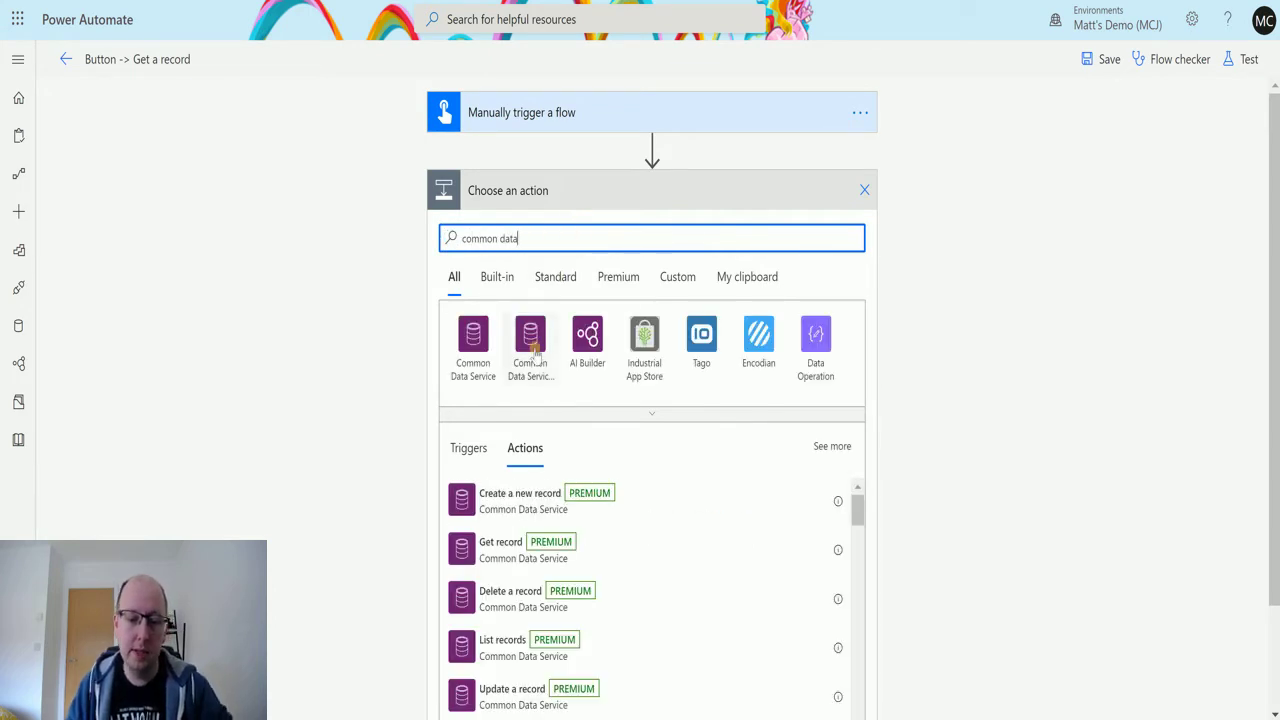
{"action": "left_click", "coordinate": [536, 350]}
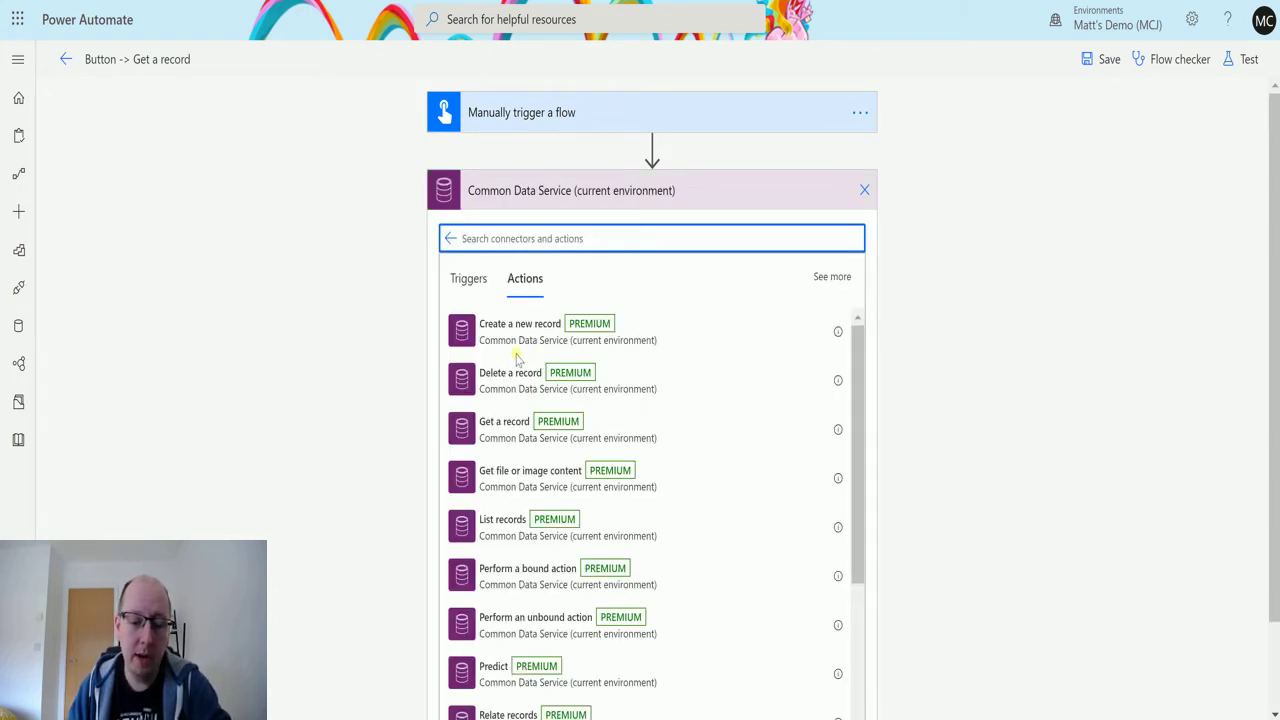
{"action": "left_click", "coordinate": [510, 525]}
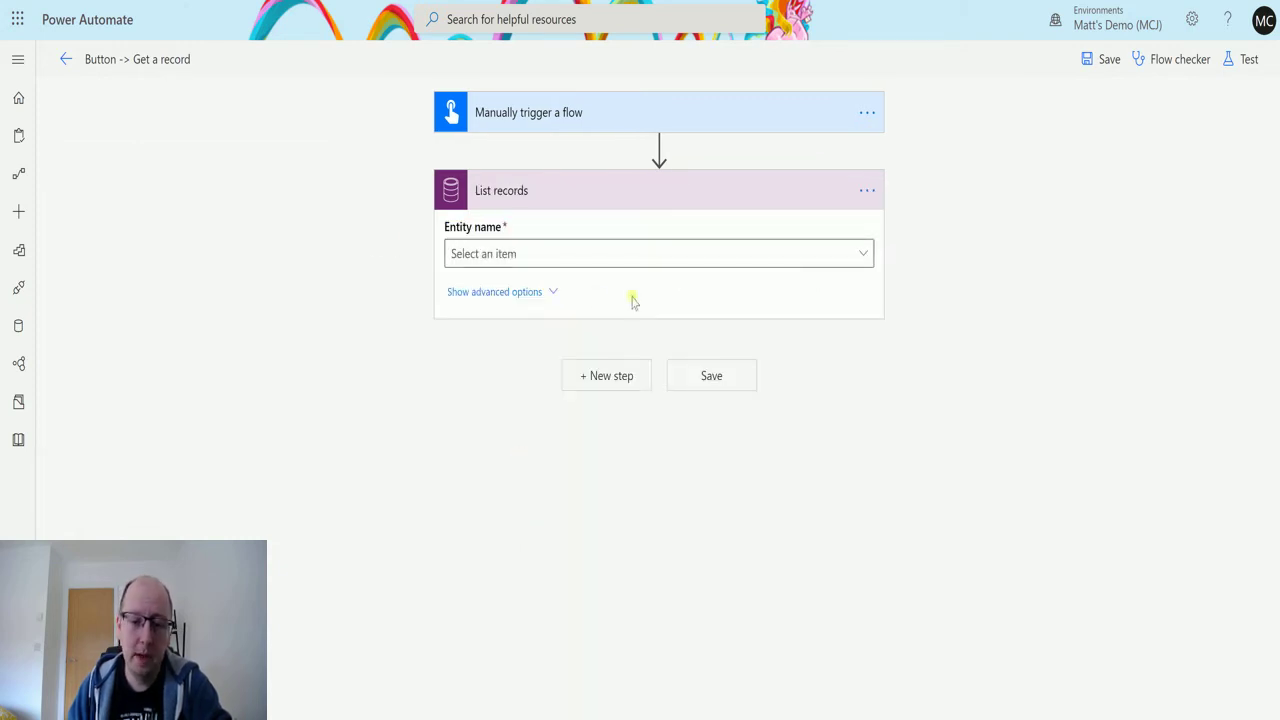
Step: Set the entity of the List records action to Contacts
{"action": "left_click", "coordinate": [674, 254]}
{"action": "left_click", "coordinate": [614, 338]}
{"action": "type", "text": "contact"}
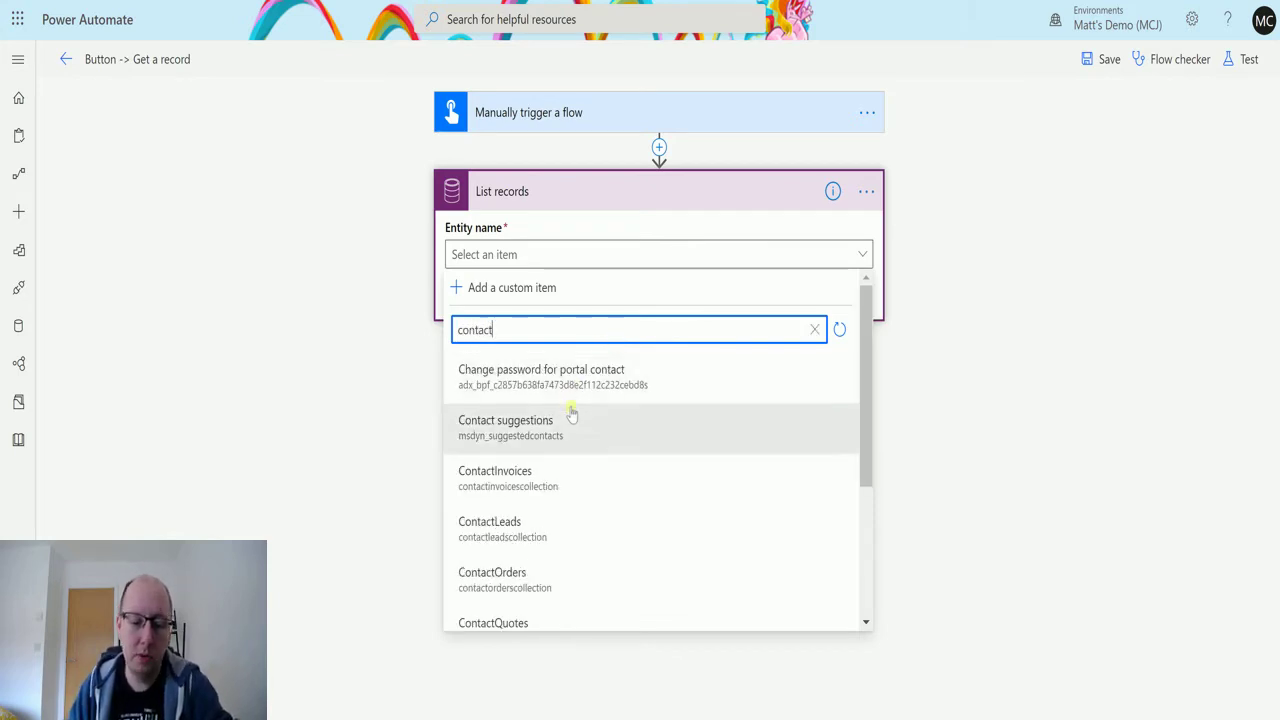
{"action": "scroll", "coordinate": [571, 417], "scroll_direction": "down", "scroll_amount": 4}
{"action": "left_click", "coordinate": [511, 472]}
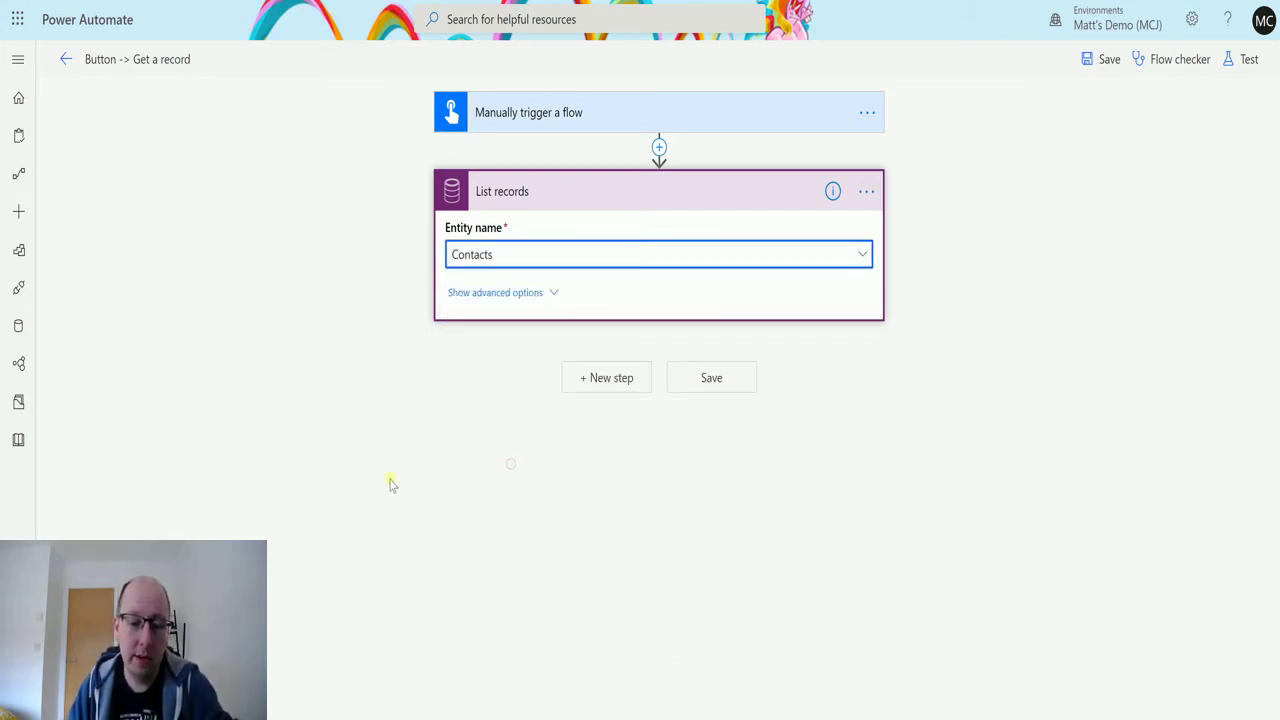
Step: Limit the List records action to a top count of 5 in its advanced options and collapse the action
{"action": "left_click", "coordinate": [534, 294]}
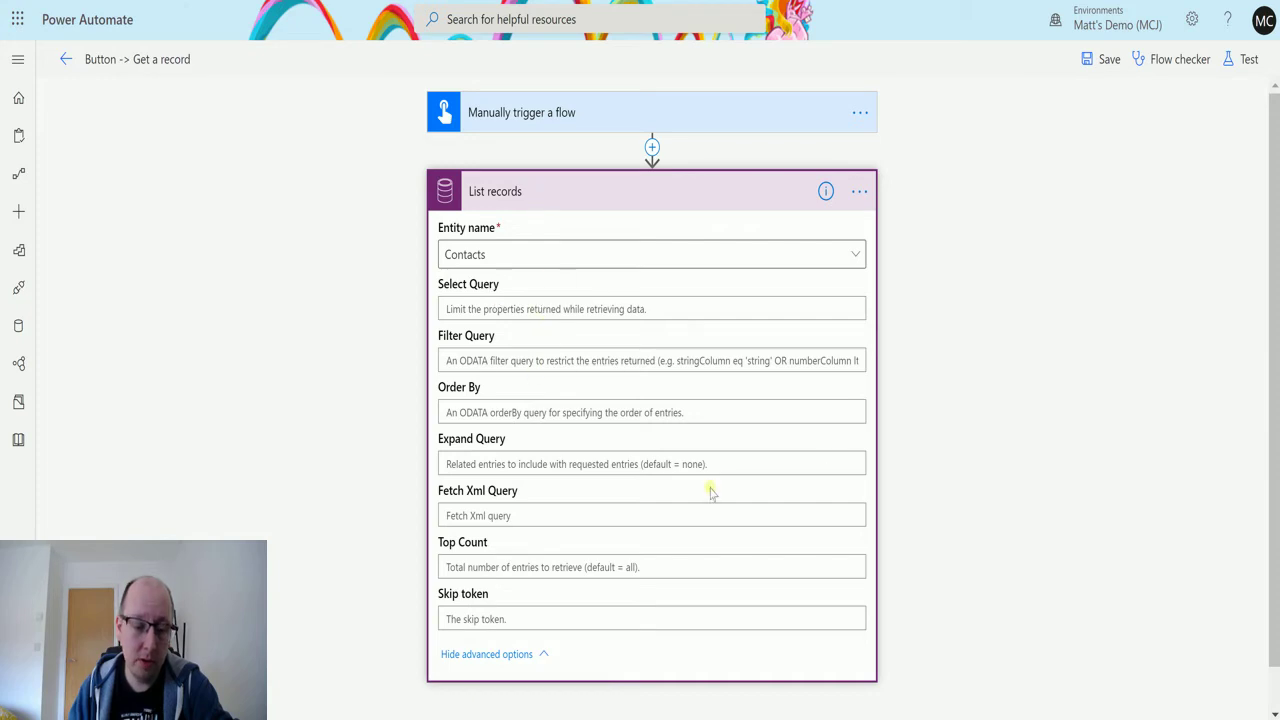
{"action": "left_click", "coordinate": [551, 567]}
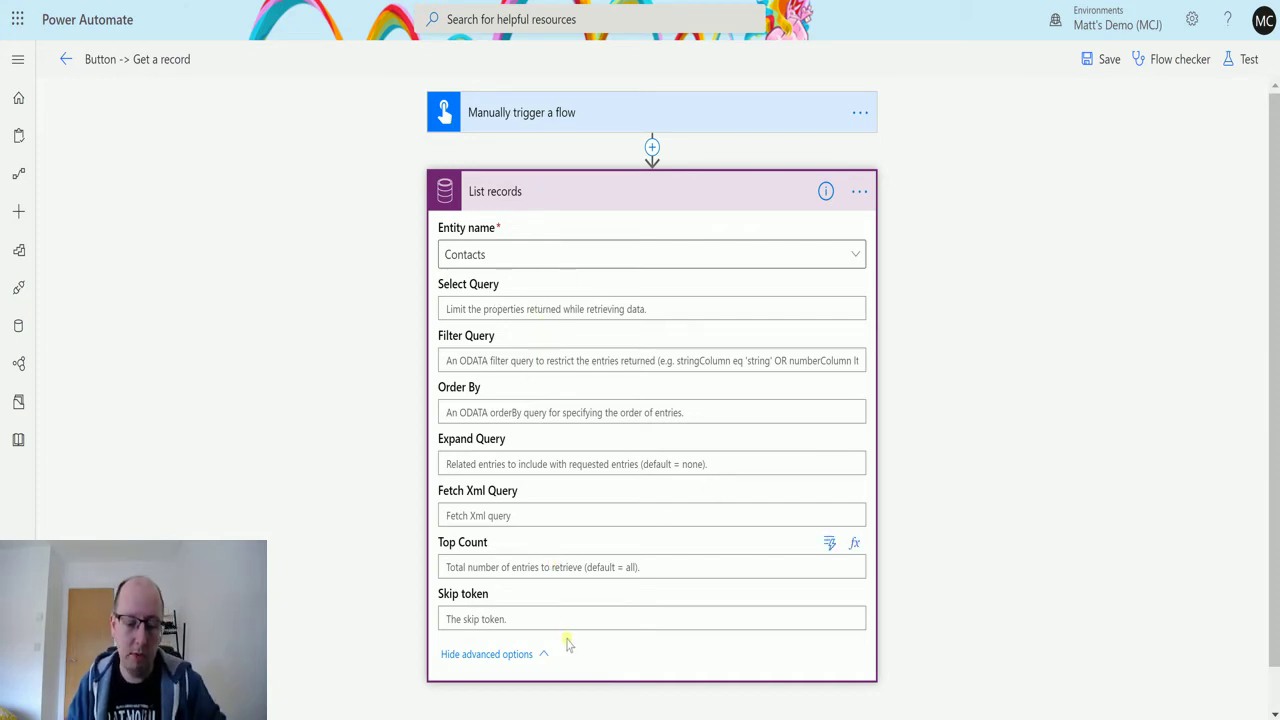
{"action": "type", "text": "5"}
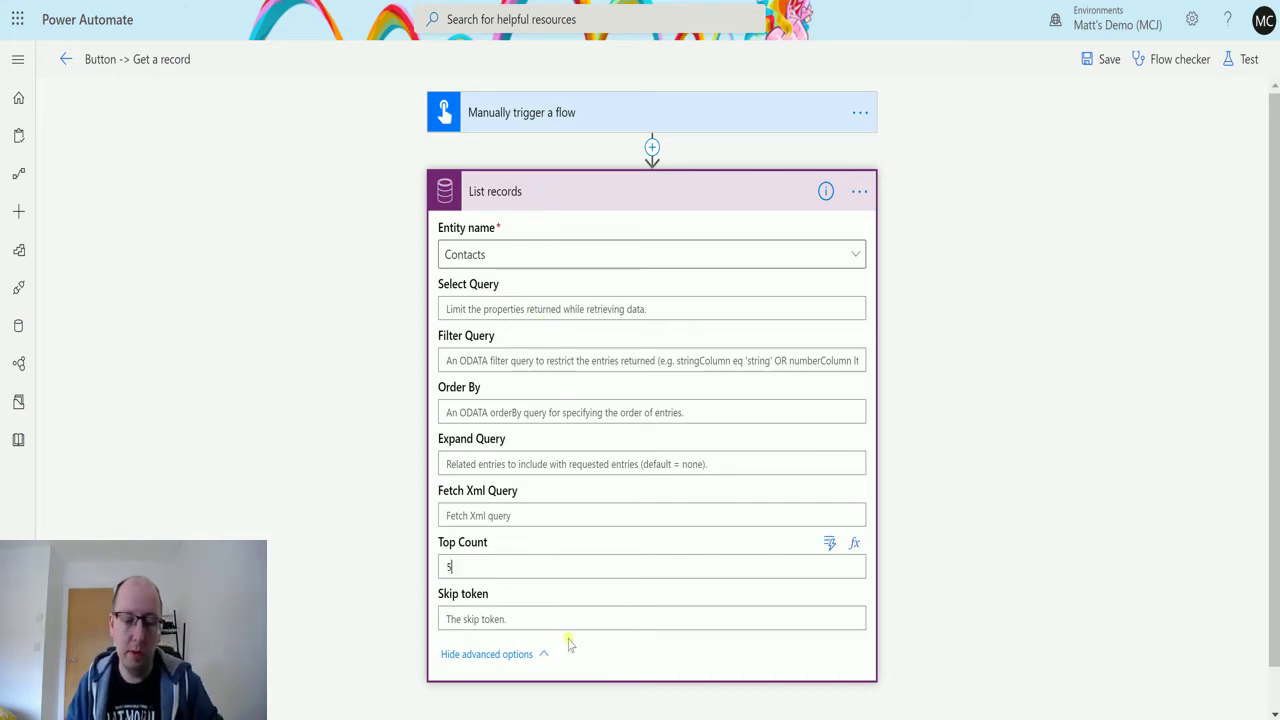
{"action": "left_click", "coordinate": [718, 197]}
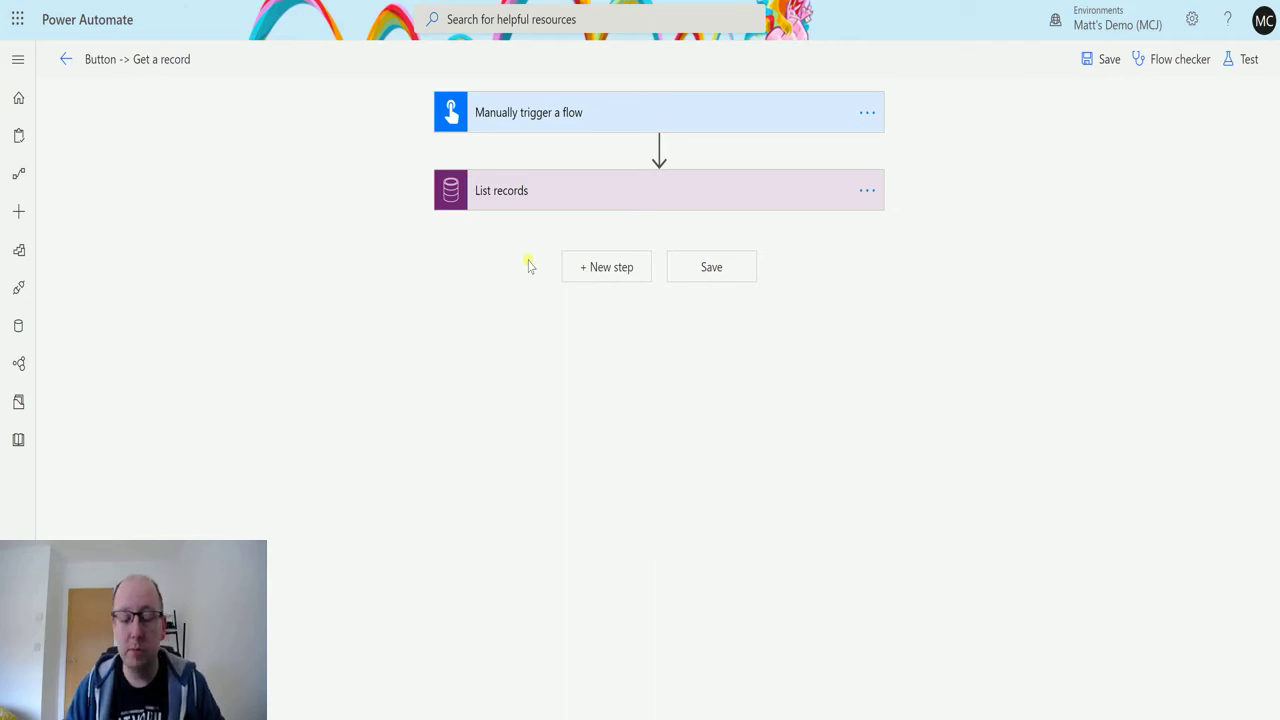
Step: Add a Create HTML table action from Data Operation after List records
{"action": "left_click", "coordinate": [617, 273]}
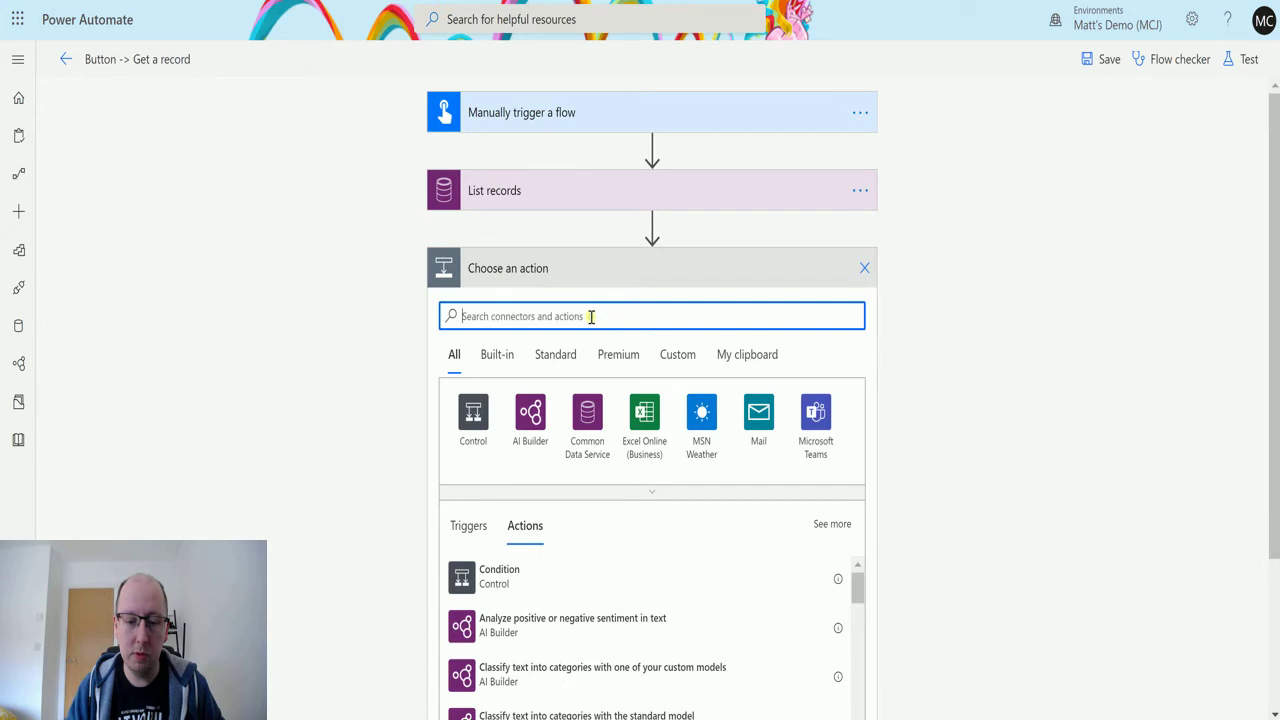
{"action": "type", "text": "html"}
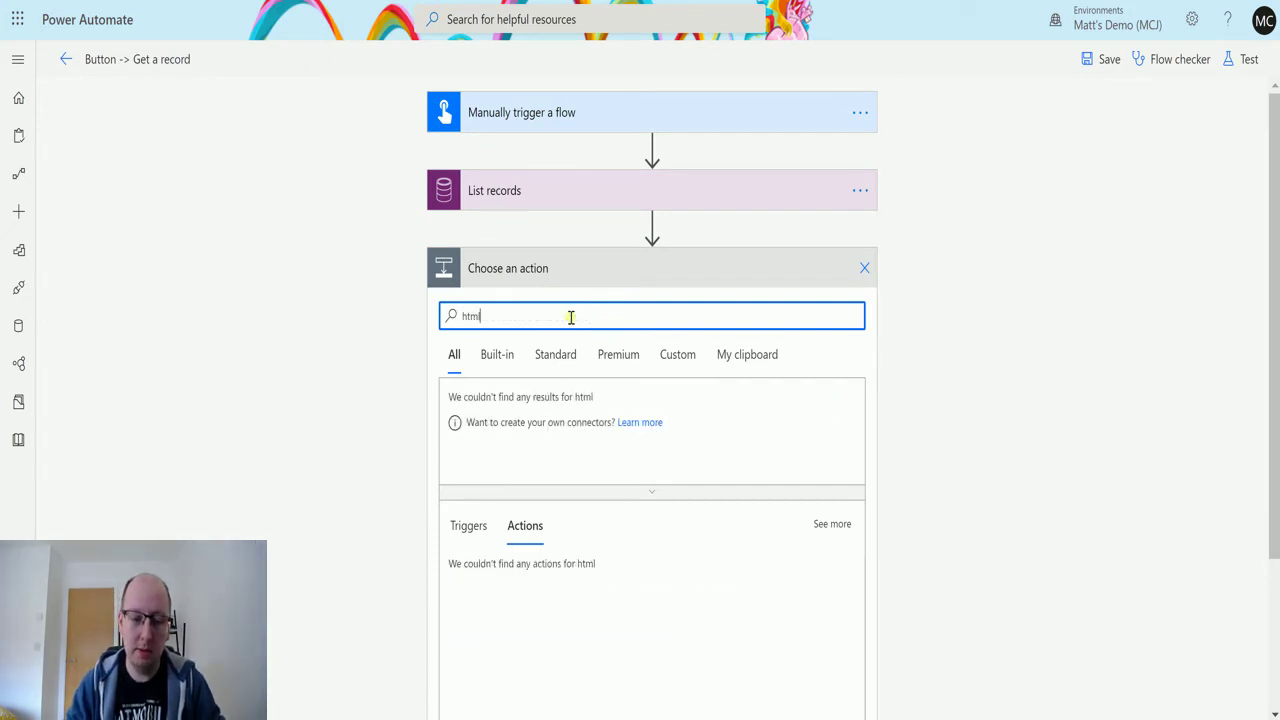
{"action": "left_click", "coordinate": [531, 408]}
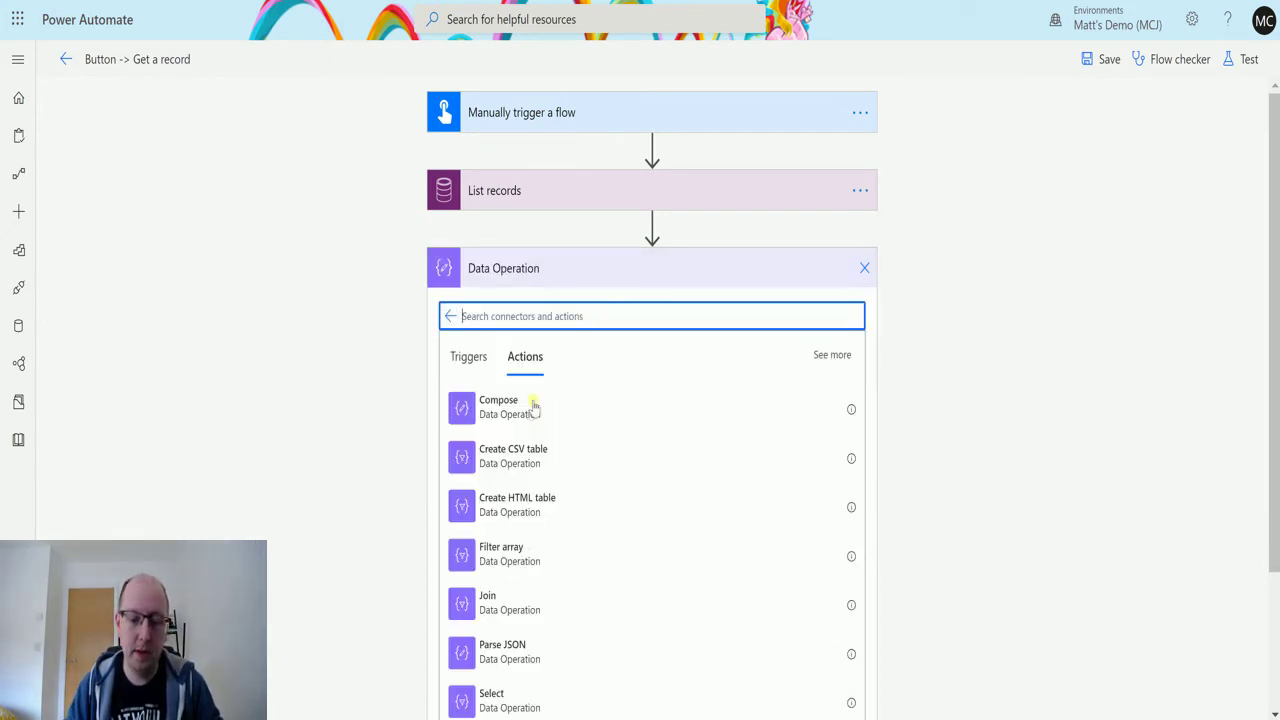
{"action": "left_click", "coordinate": [500, 505]}
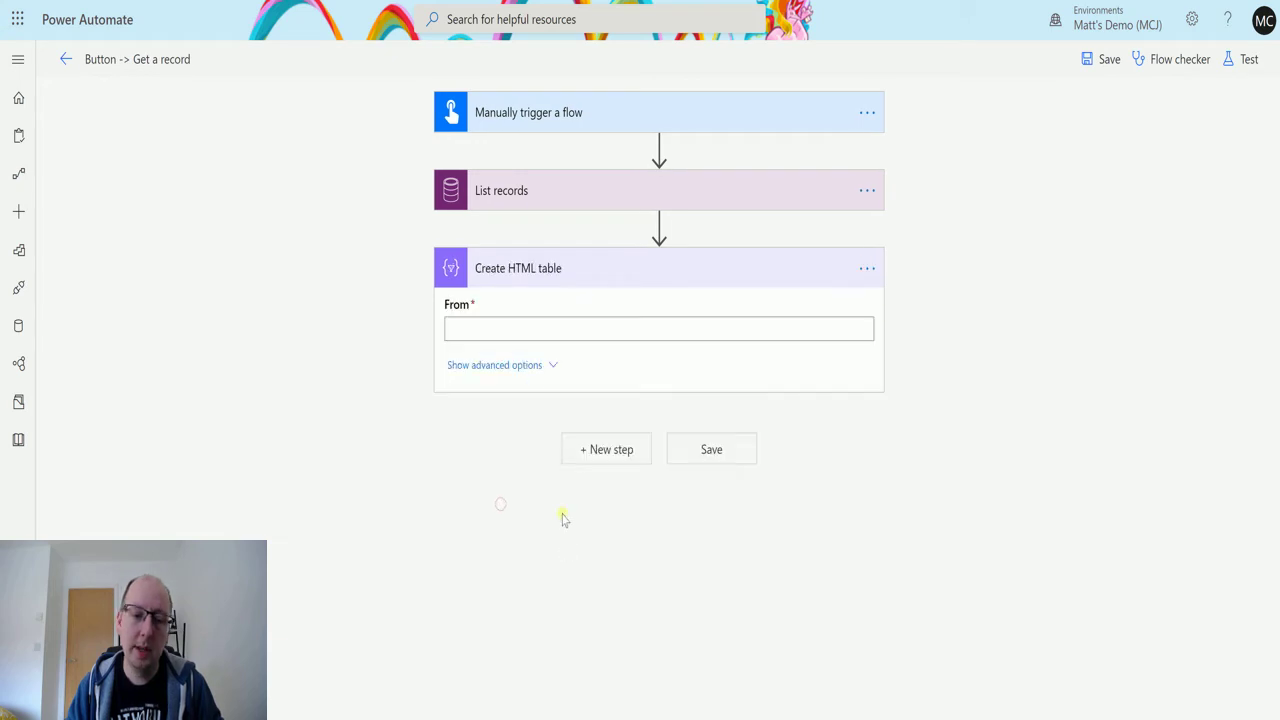
Step: Use the value output of List records as the HTML table's source and set its columns to Custom
{"action": "left_click", "coordinate": [526, 328]}
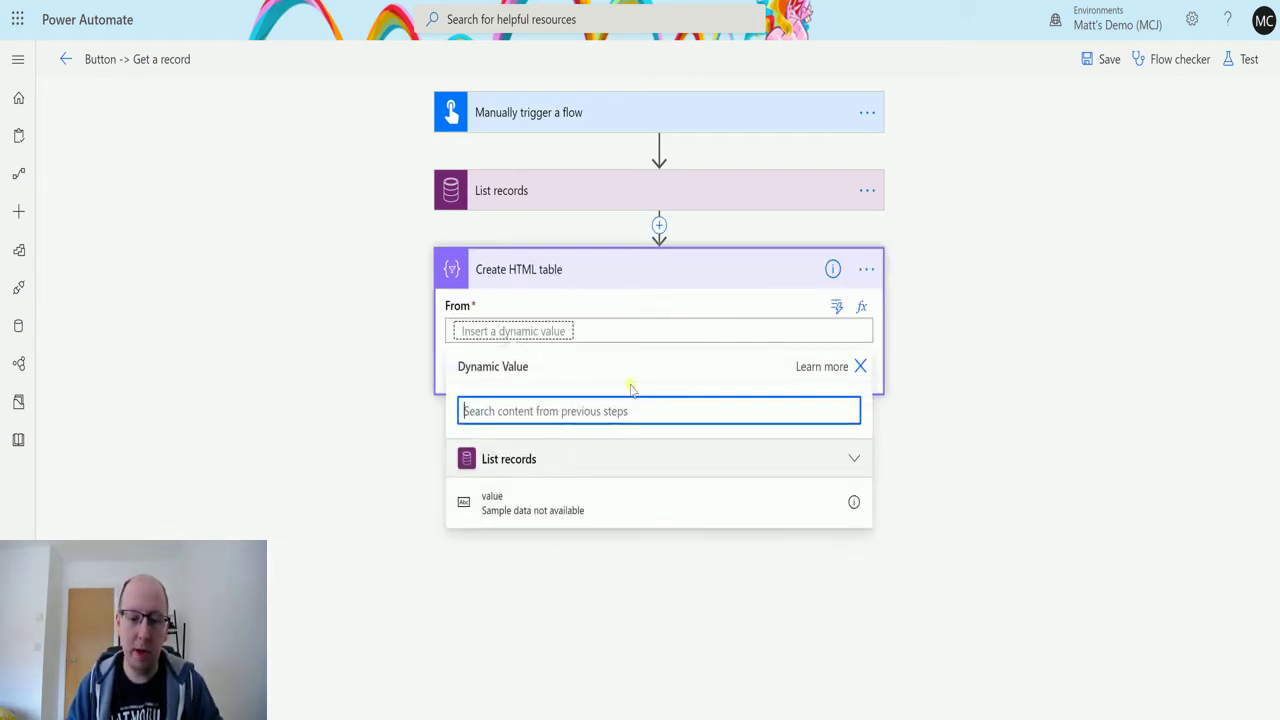
{"action": "left_click", "coordinate": [543, 500]}
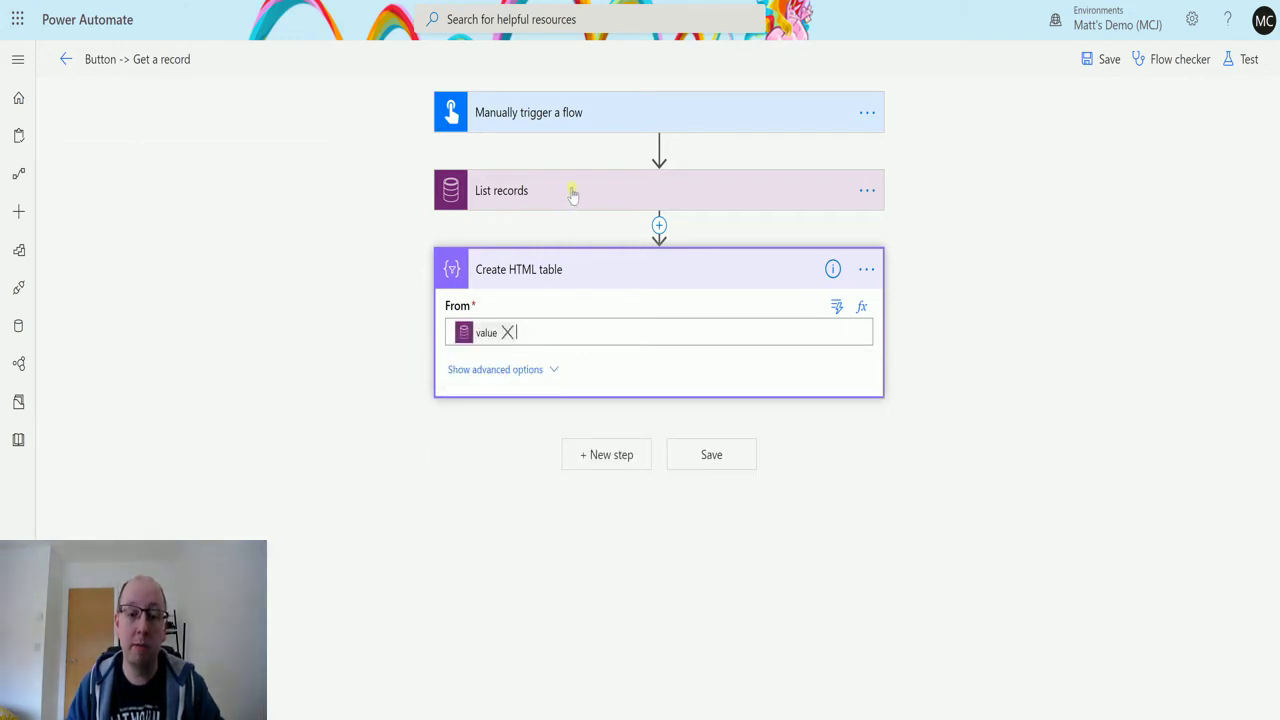
{"action": "left_click", "coordinate": [509, 369]}
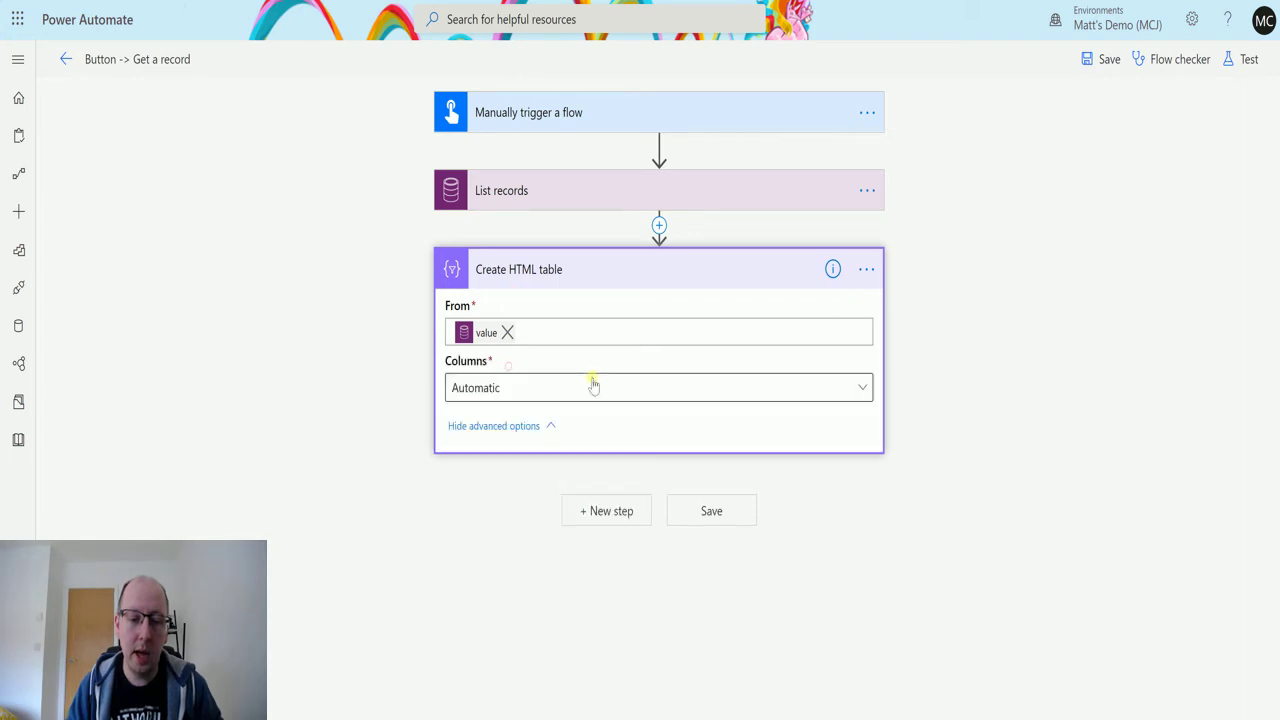
{"action": "left_click", "coordinate": [561, 393]}
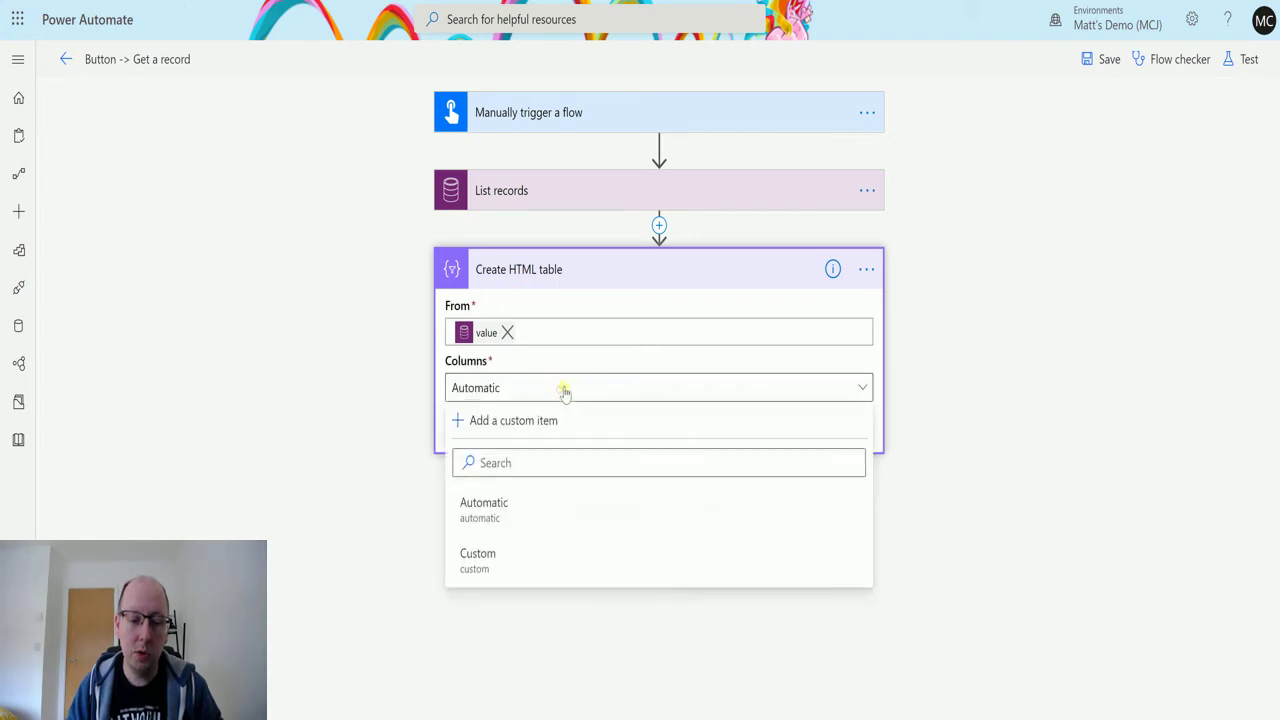
{"action": "left_click", "coordinate": [509, 562]}
Step: Define the first table column with the header Marital Status and the Marital Status dynamic value from List records
{"action": "left_click", "coordinate": [511, 474]}
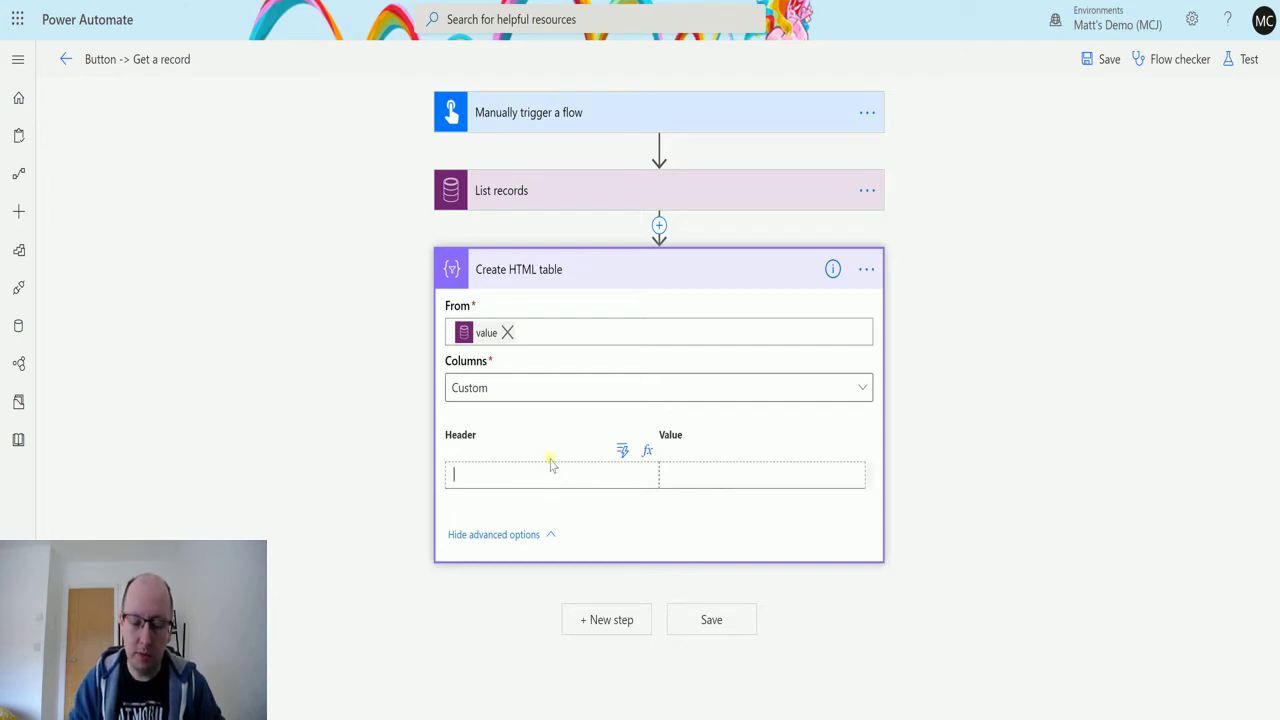
{"action": "type", "text": "Marti"}
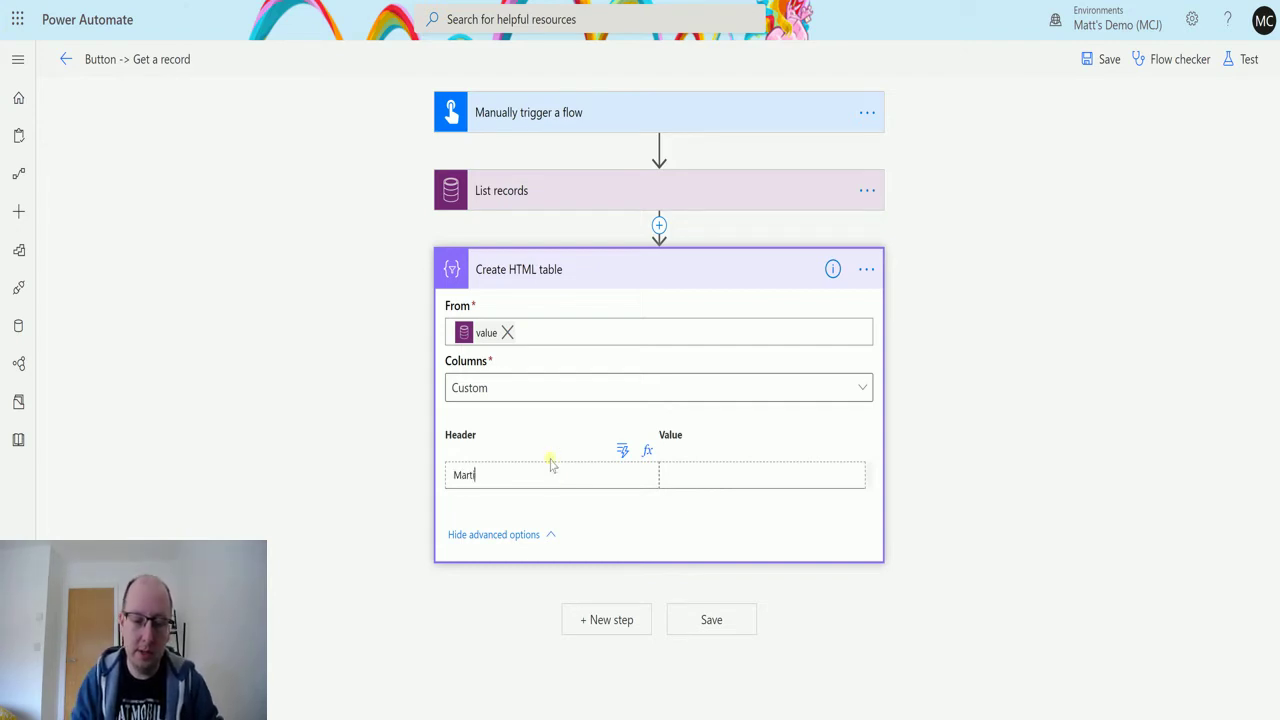
{"action": "type", "text": "n"}
{"action": "key", "text": "BackSpace"}
{"action": "key", "text": "BackSpace"}
{"action": "key", "text": "BackSpace"}
{"action": "type", "text": "i"}
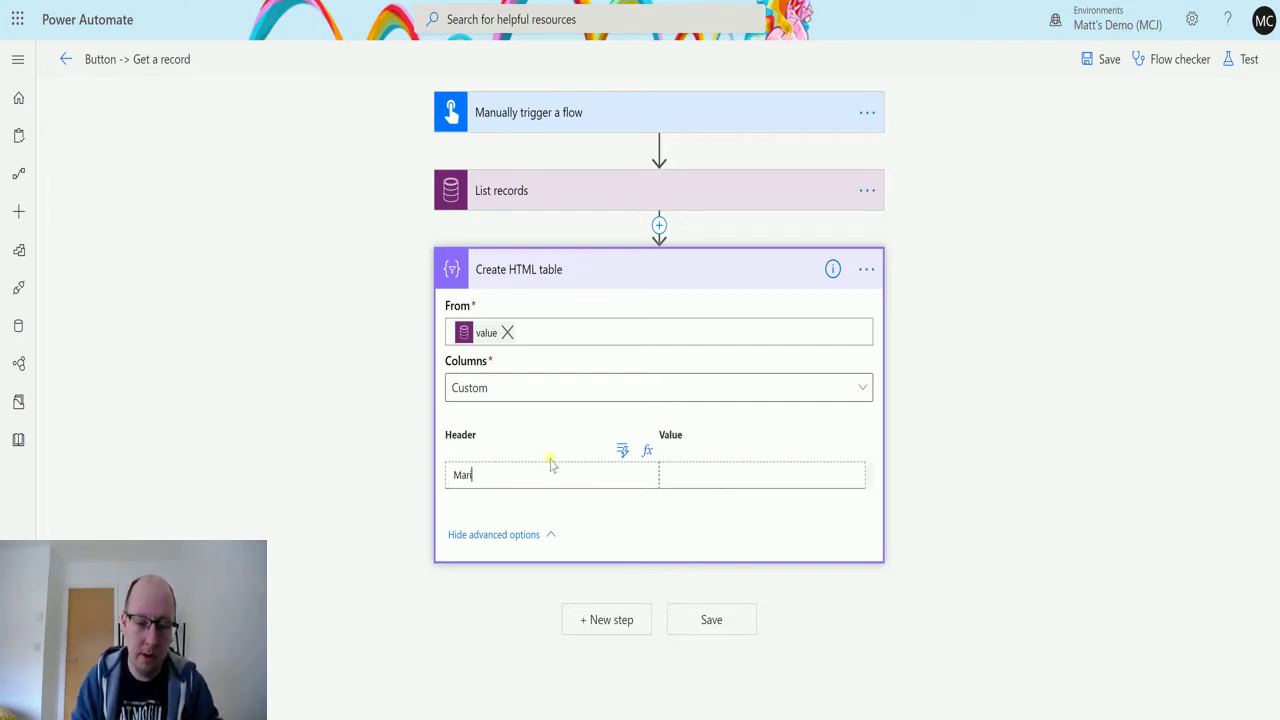
{"action": "type", "text": "tal S"}
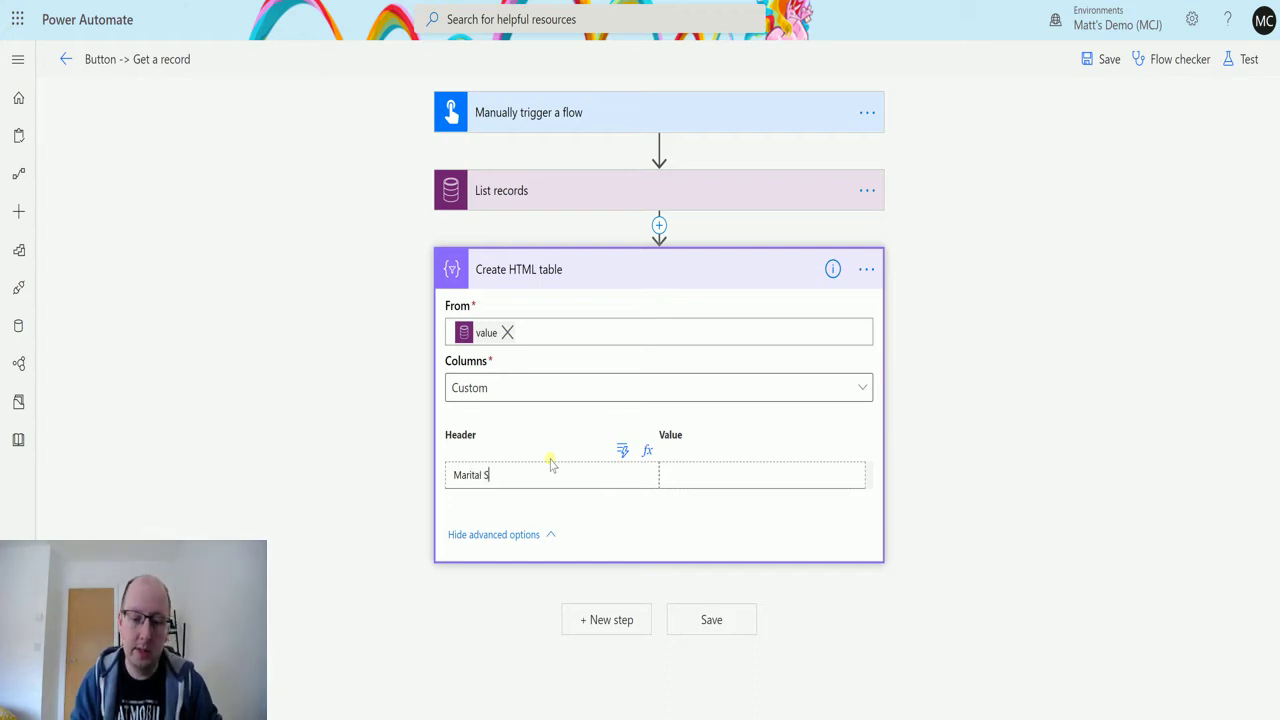
{"action": "type", "text": "tatus"}
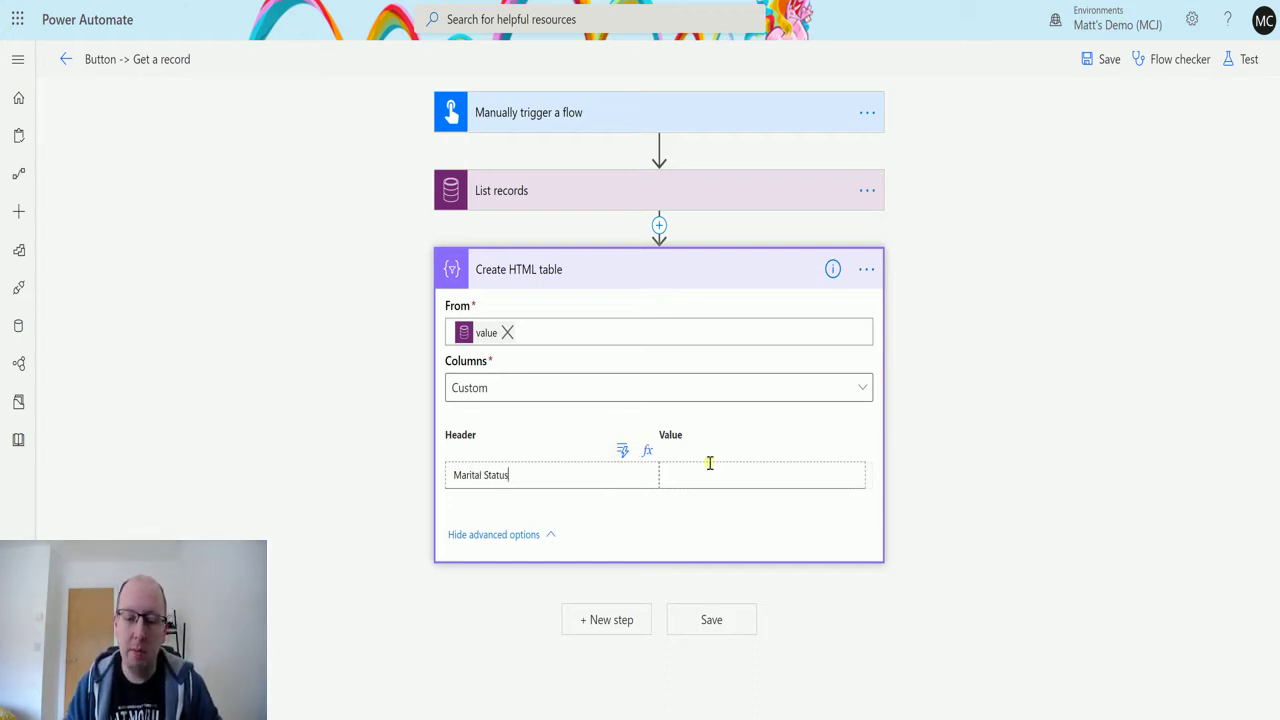
{"action": "left_click", "coordinate": [709, 471]}
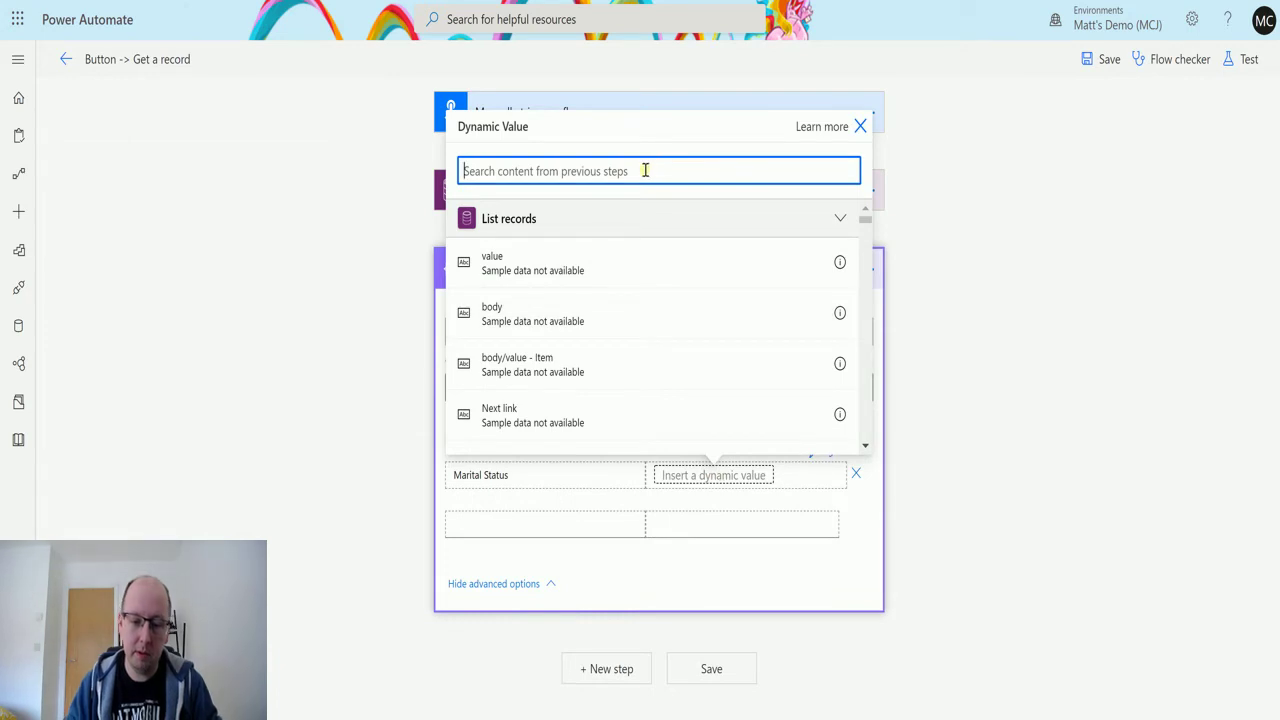
{"action": "type", "text": "marit"}
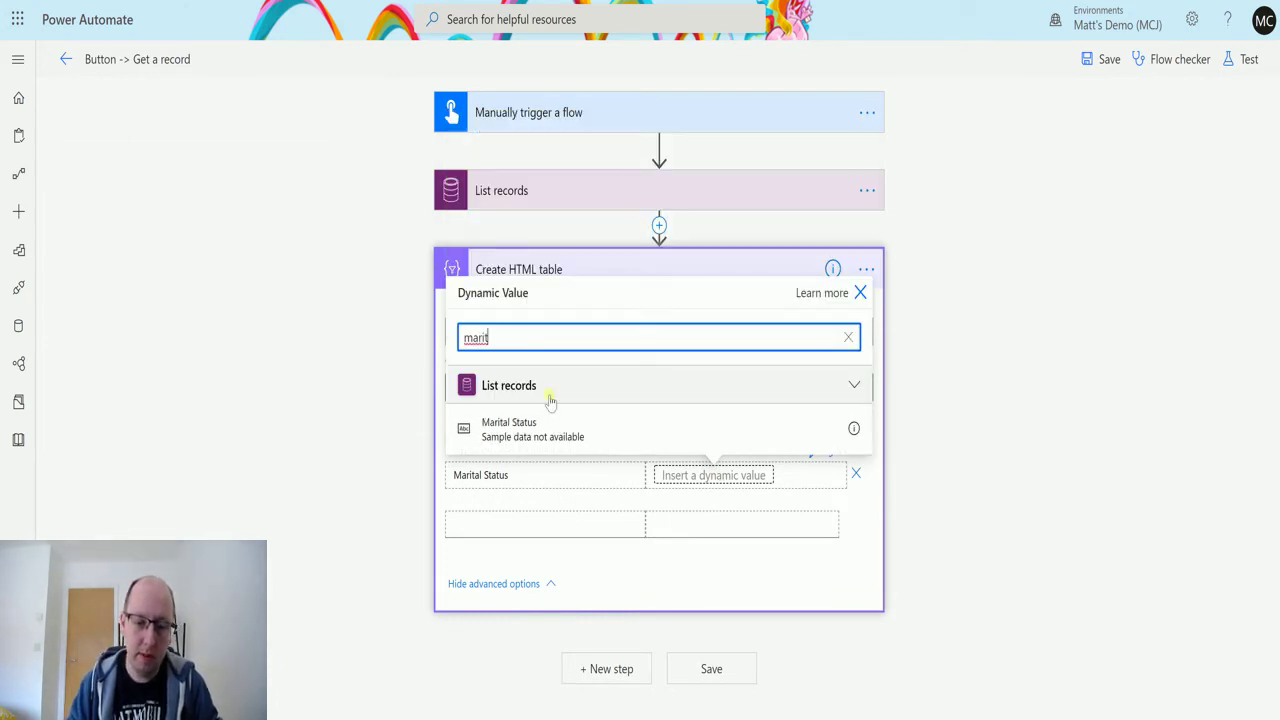
{"action": "left_click", "coordinate": [573, 418]}
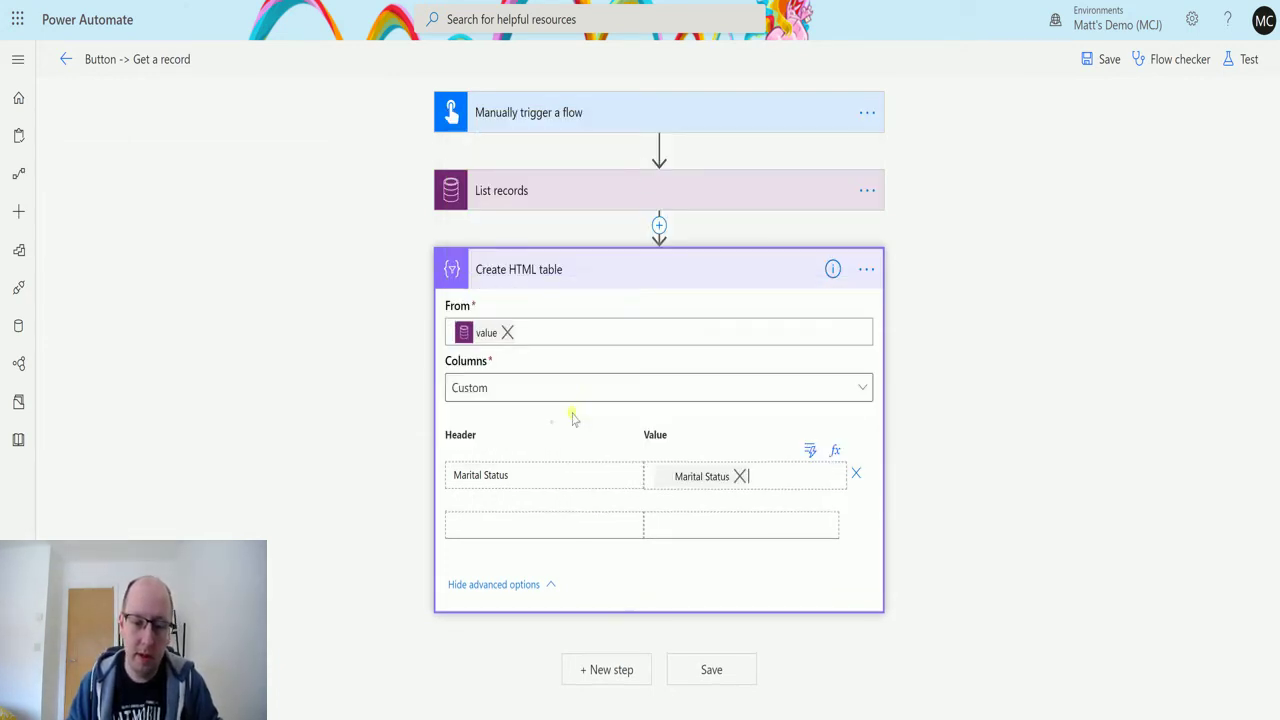
Step: Enter Preferred Contact Method as the header of the HTML table's second column
{"action": "left_click", "coordinate": [534, 523]}
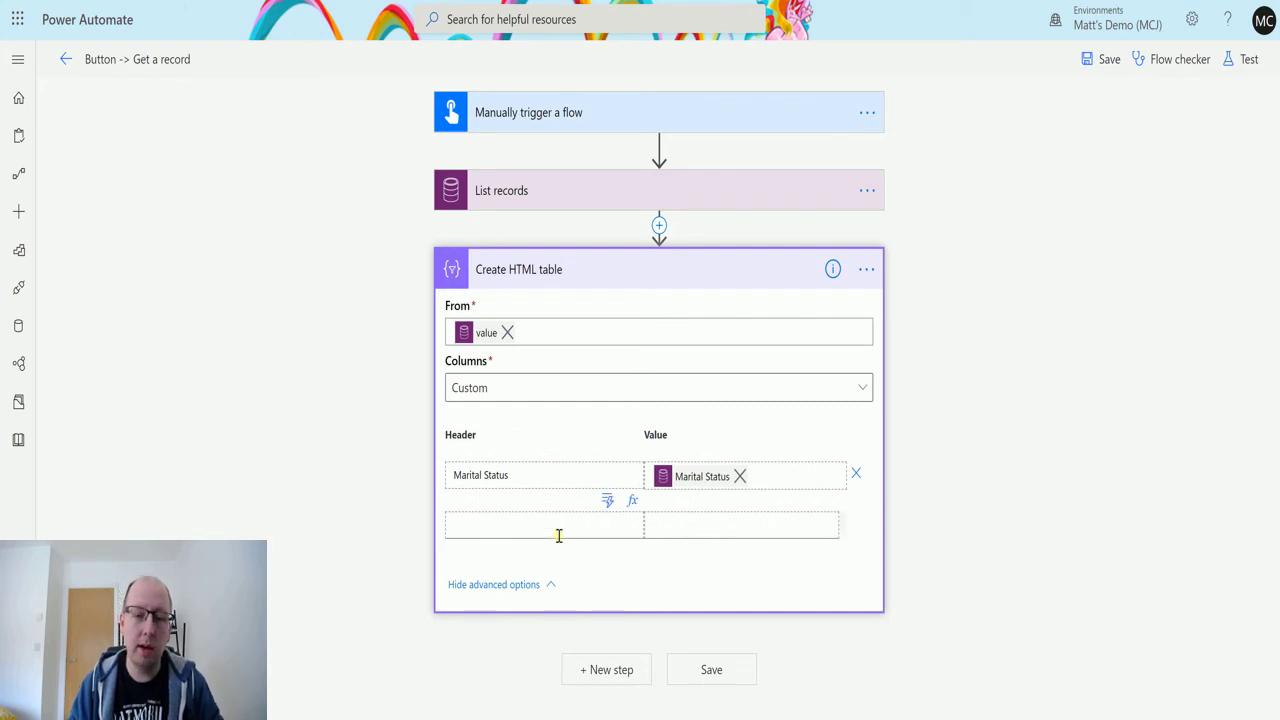
{"action": "type", "text": "Pr"}
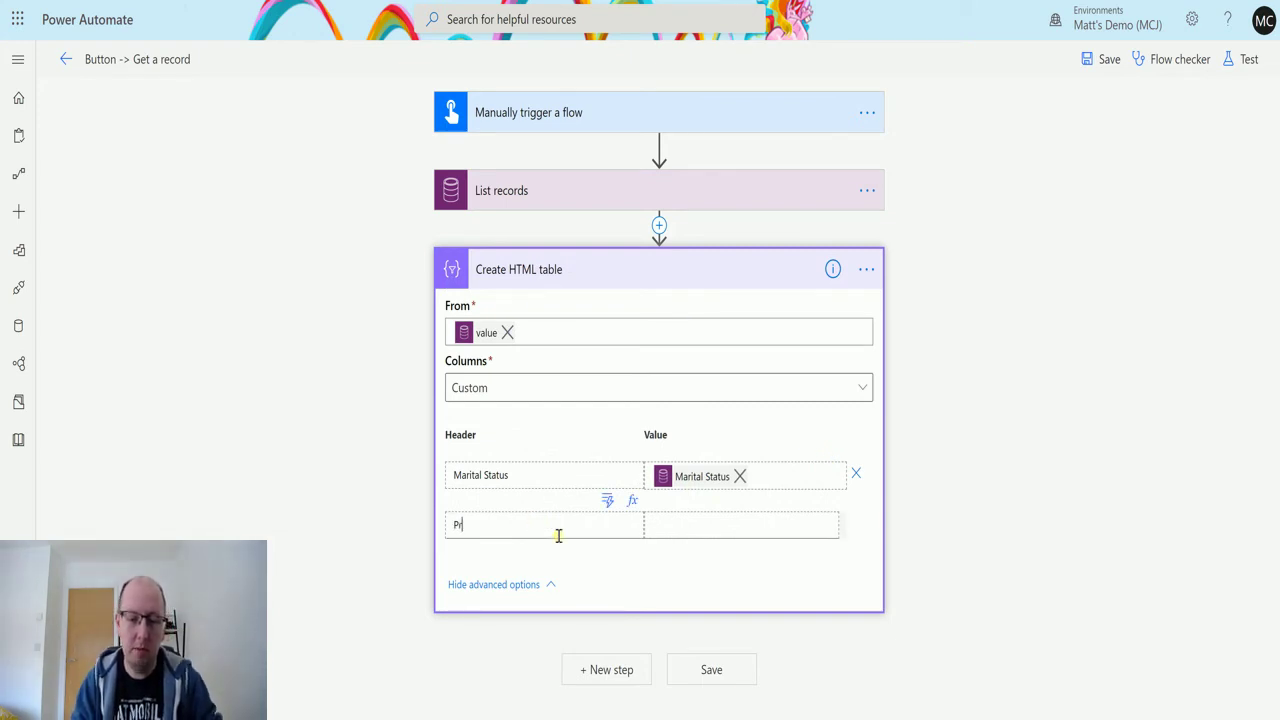
{"action": "type", "text": "eferre"}
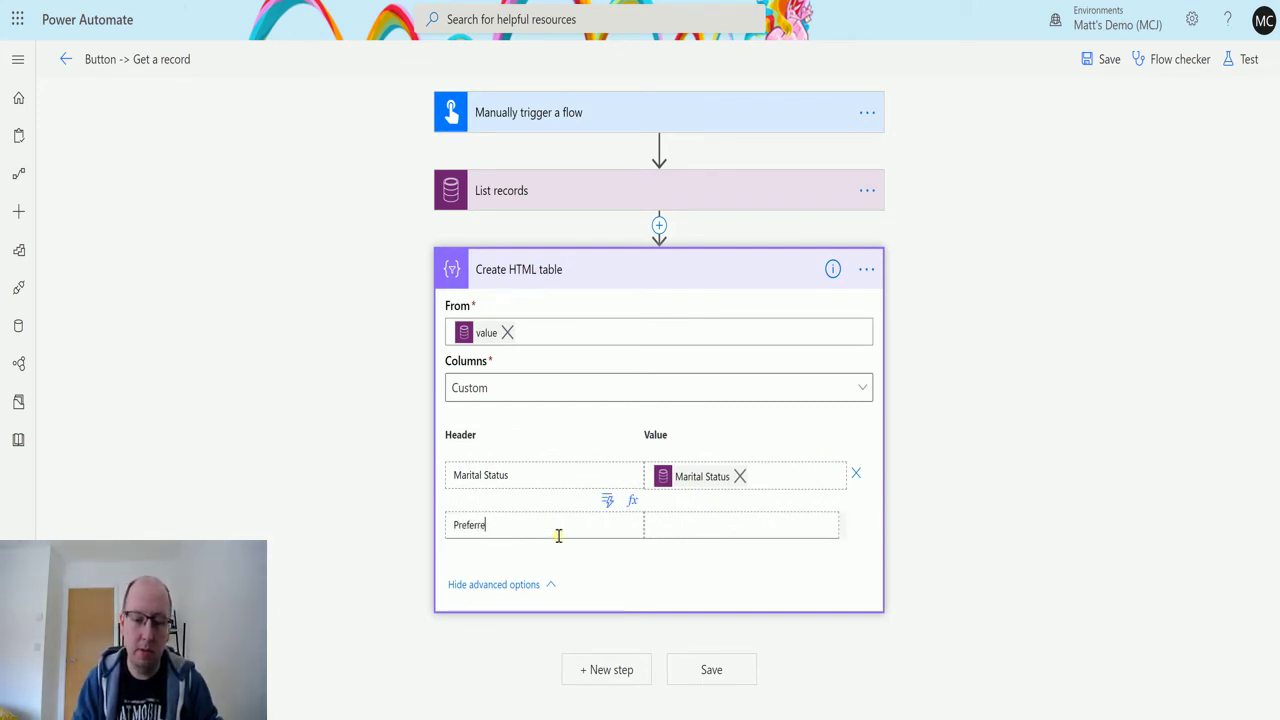
{"action": "type", "text": "d Contact Meth"}
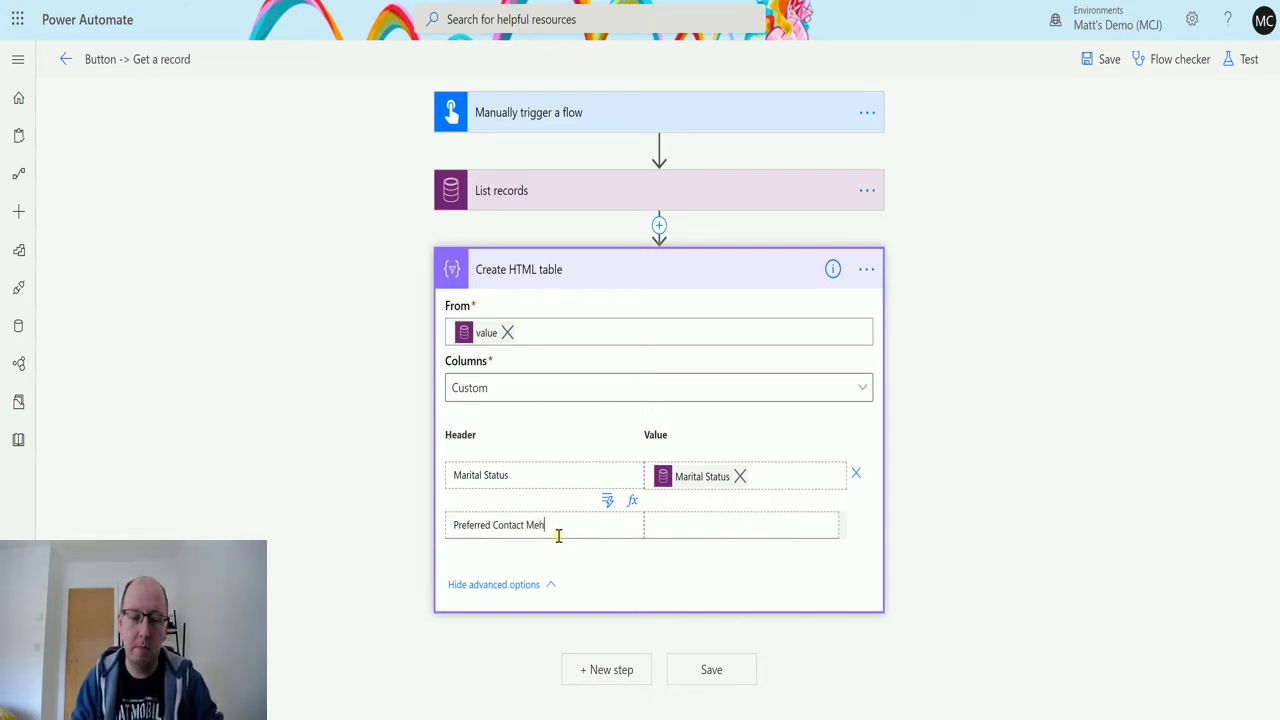
{"action": "type", "text": "od"}
{"action": "key", "text": "BackSpace"}
{"action": "key", "text": "BackSpace"}
{"action": "key", "text": "BackSpace"}
{"action": "type", "text": "tho"}
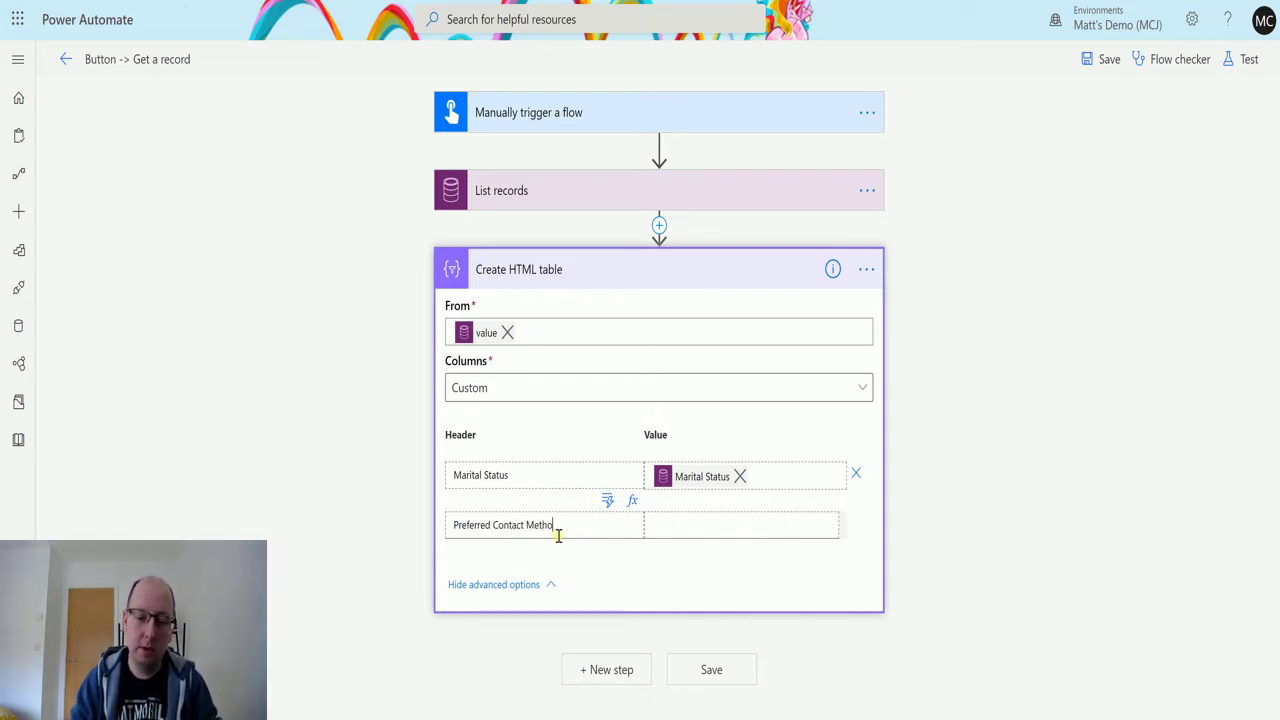
{"action": "type", "text": "d"}
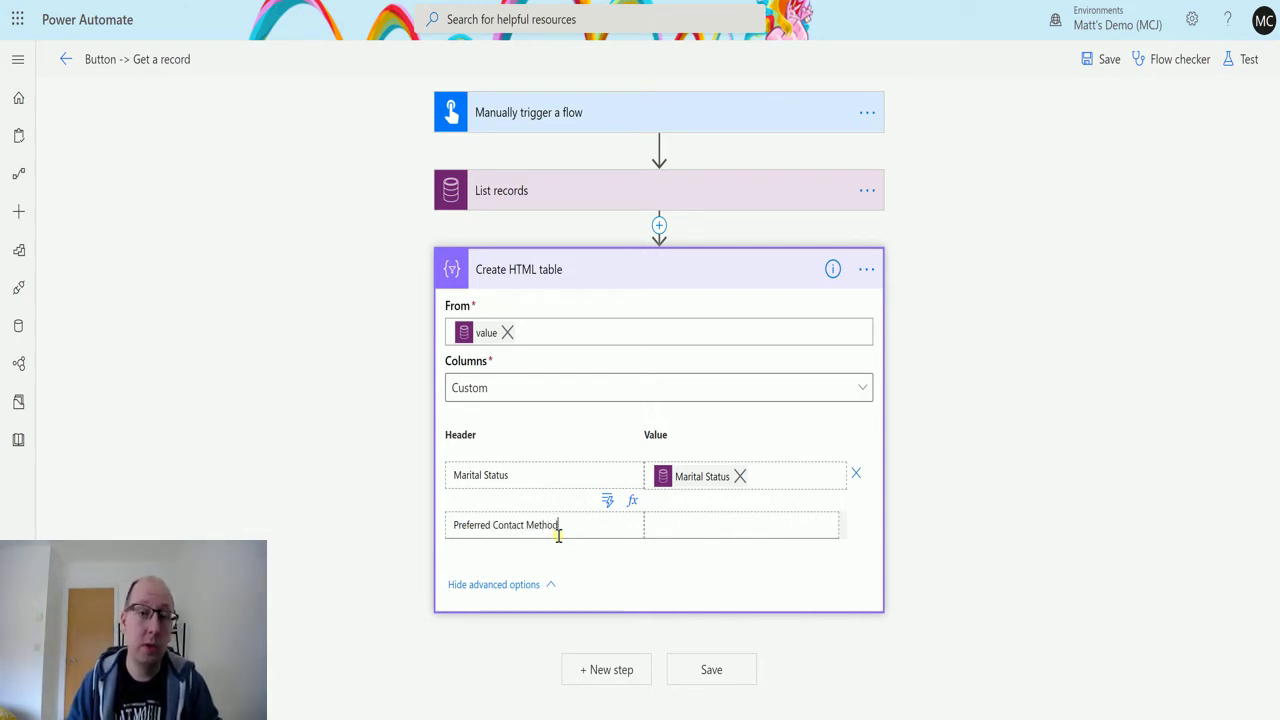
Step: Set the Preferred Contact Method column's value to the Preferred Method of Contact dynamic value from List records
{"action": "left_click", "coordinate": [724, 522]}
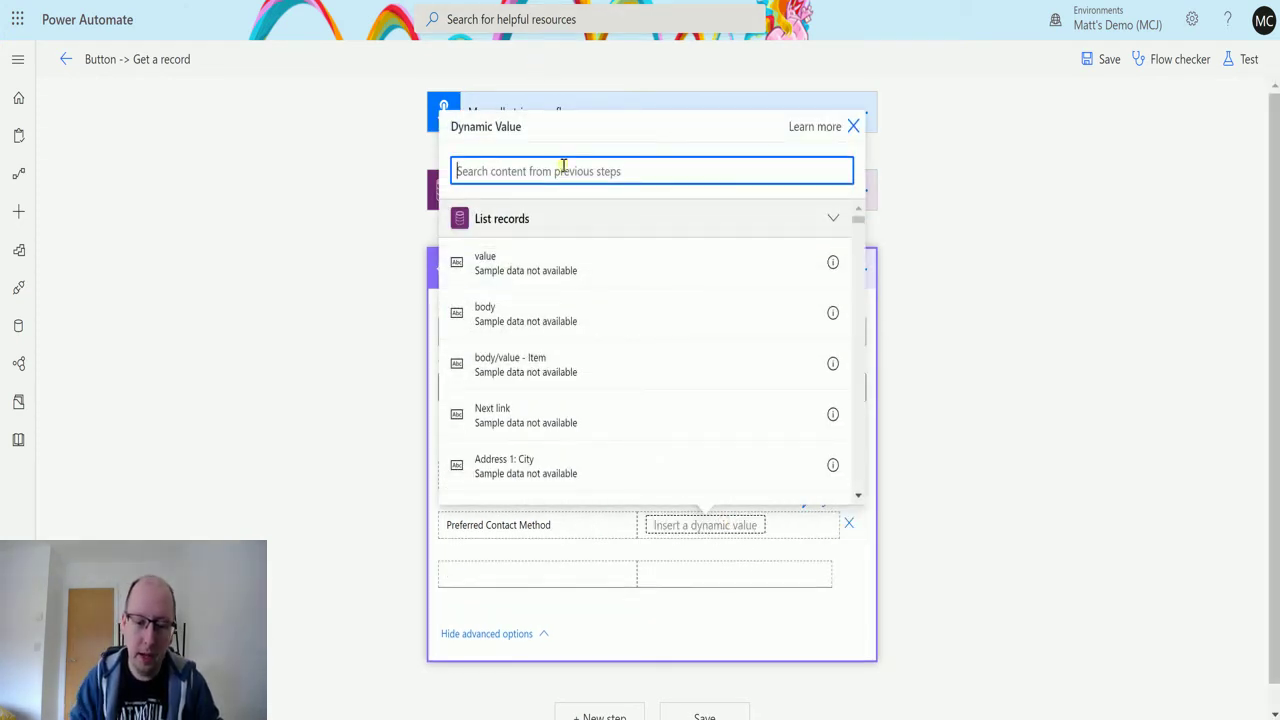
{"action": "type", "text": "prefe"}
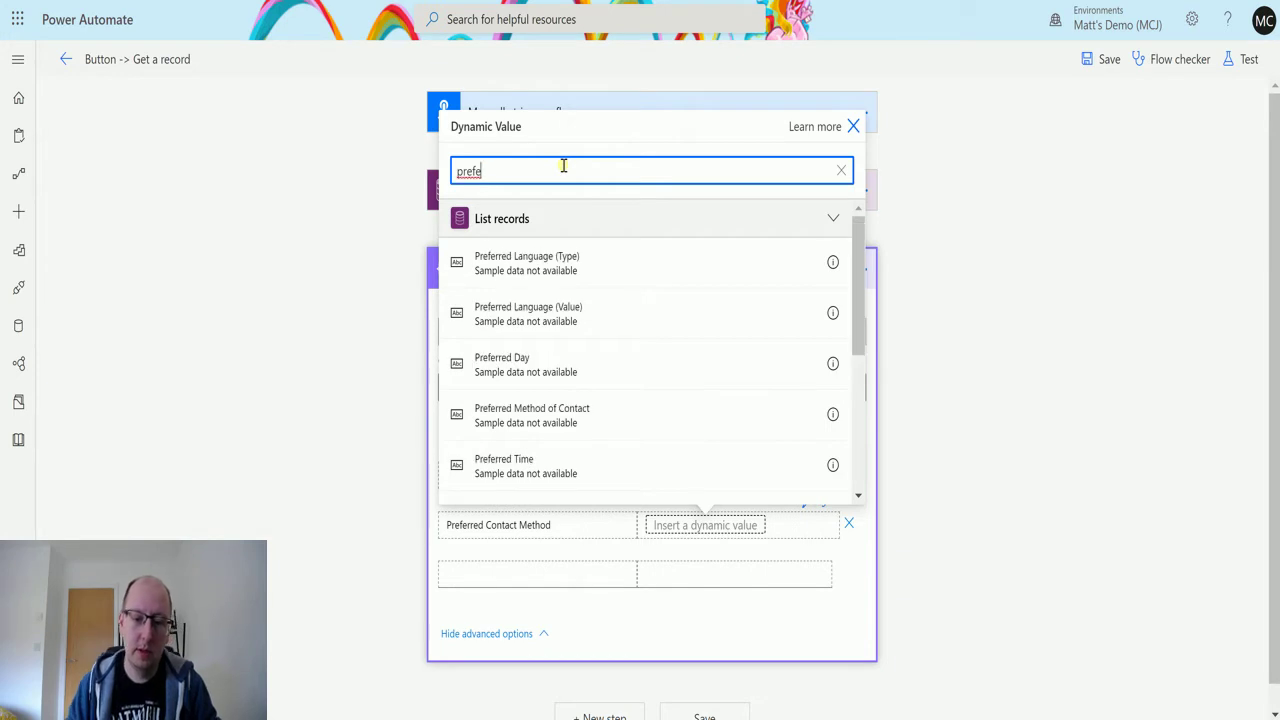
{"action": "type", "text": "r"}
{"action": "left_click", "coordinate": [604, 412]}
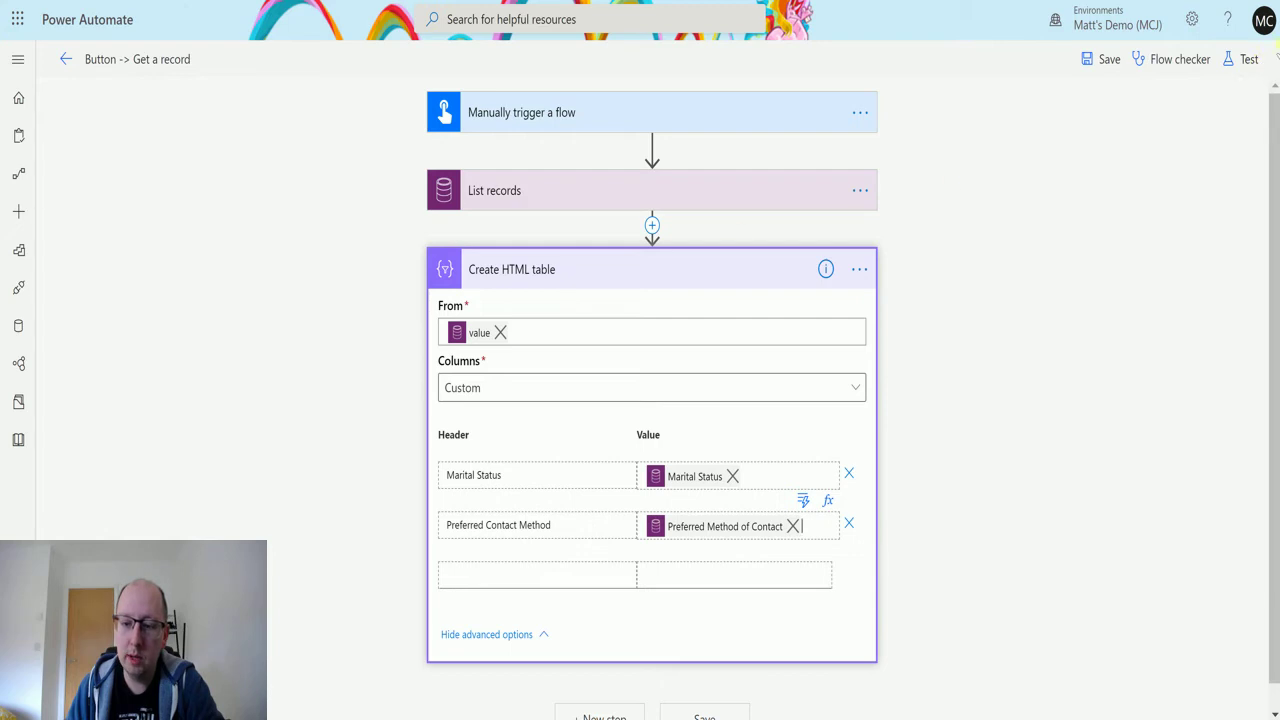
Step: Save and test the flow by performing the trigger action, and expand the Create HTML table action's run results
{"action": "left_click", "coordinate": [1249, 60]}
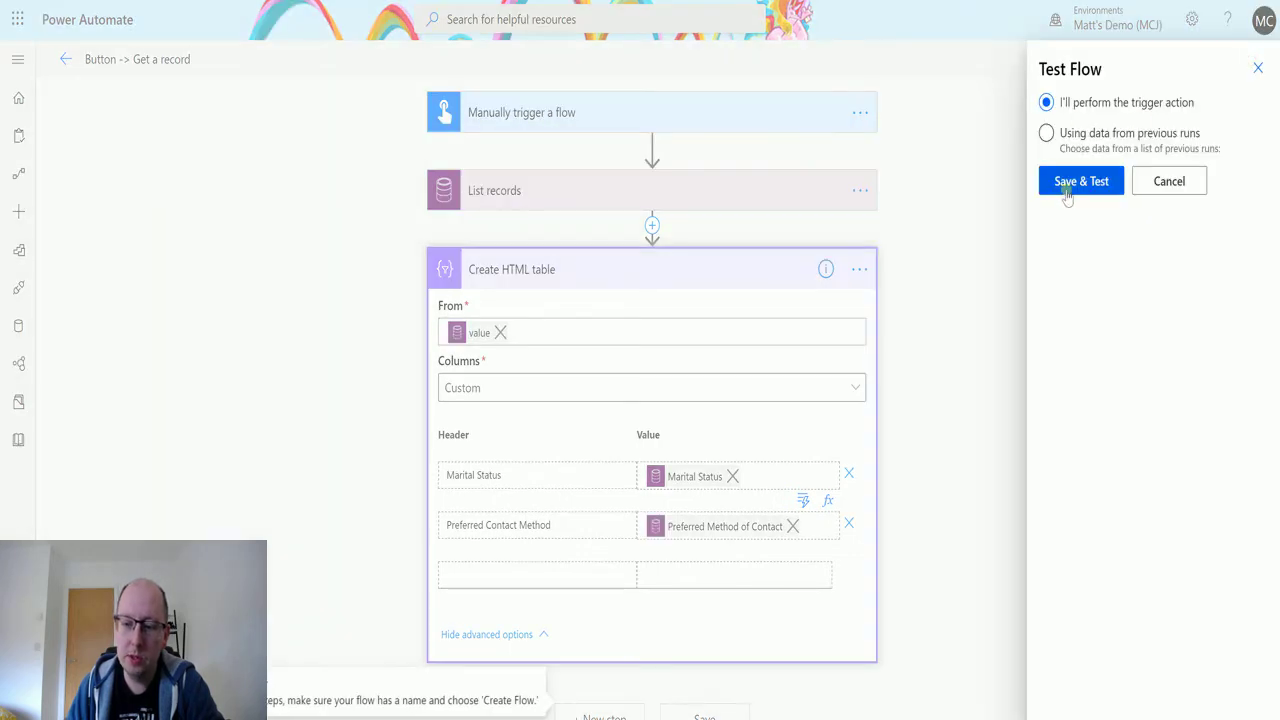
{"action": "left_click", "coordinate": [1068, 172]}
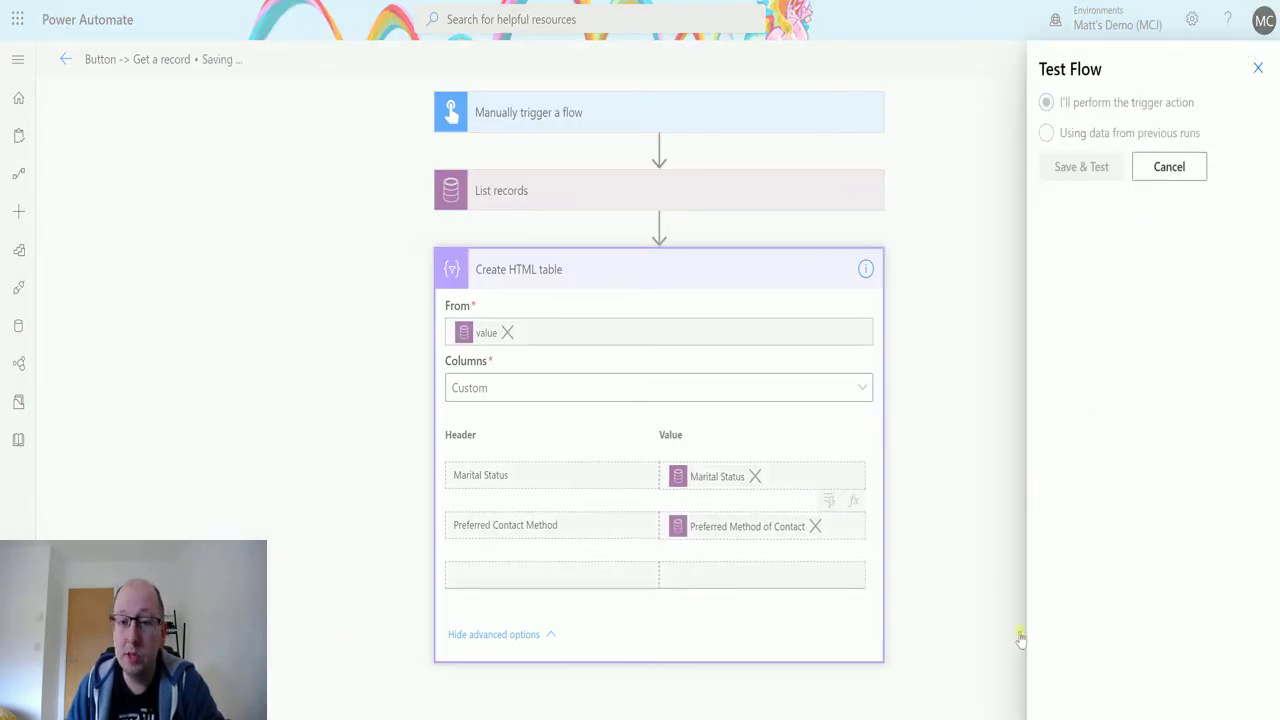
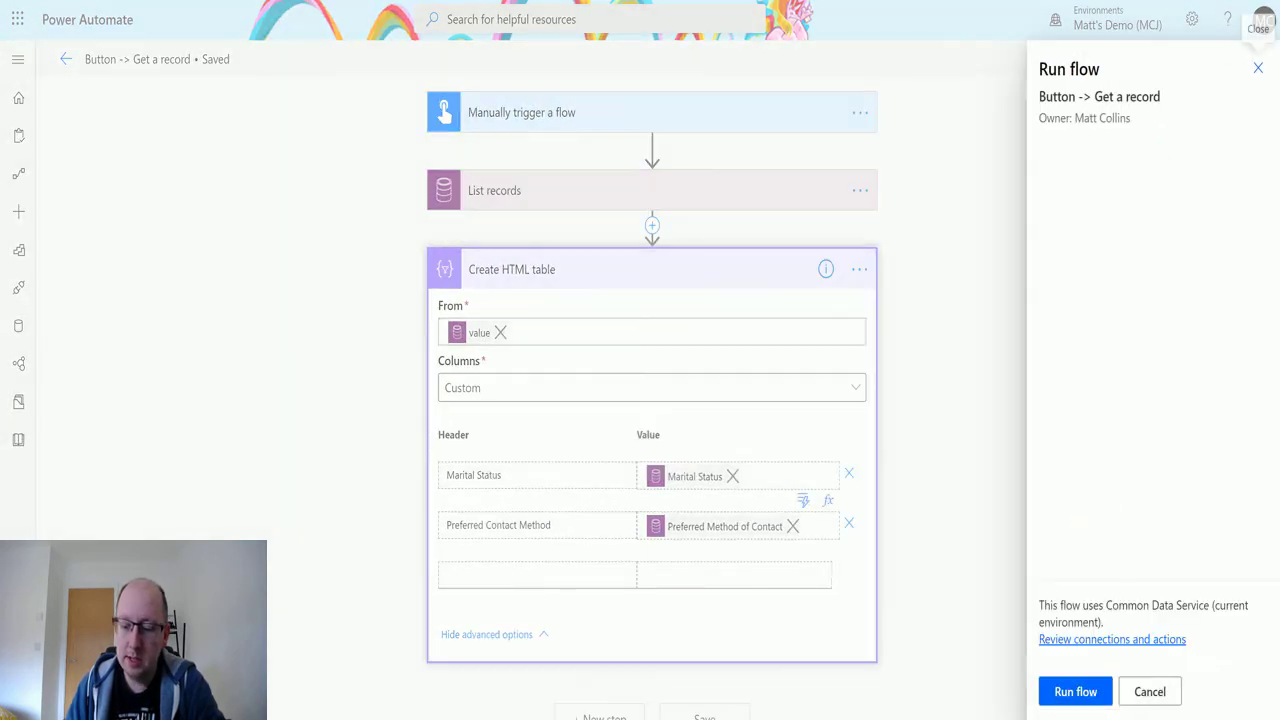
{"action": "left_click", "coordinate": [1072, 691]}
{"action": "left_click", "coordinate": [1069, 691]}
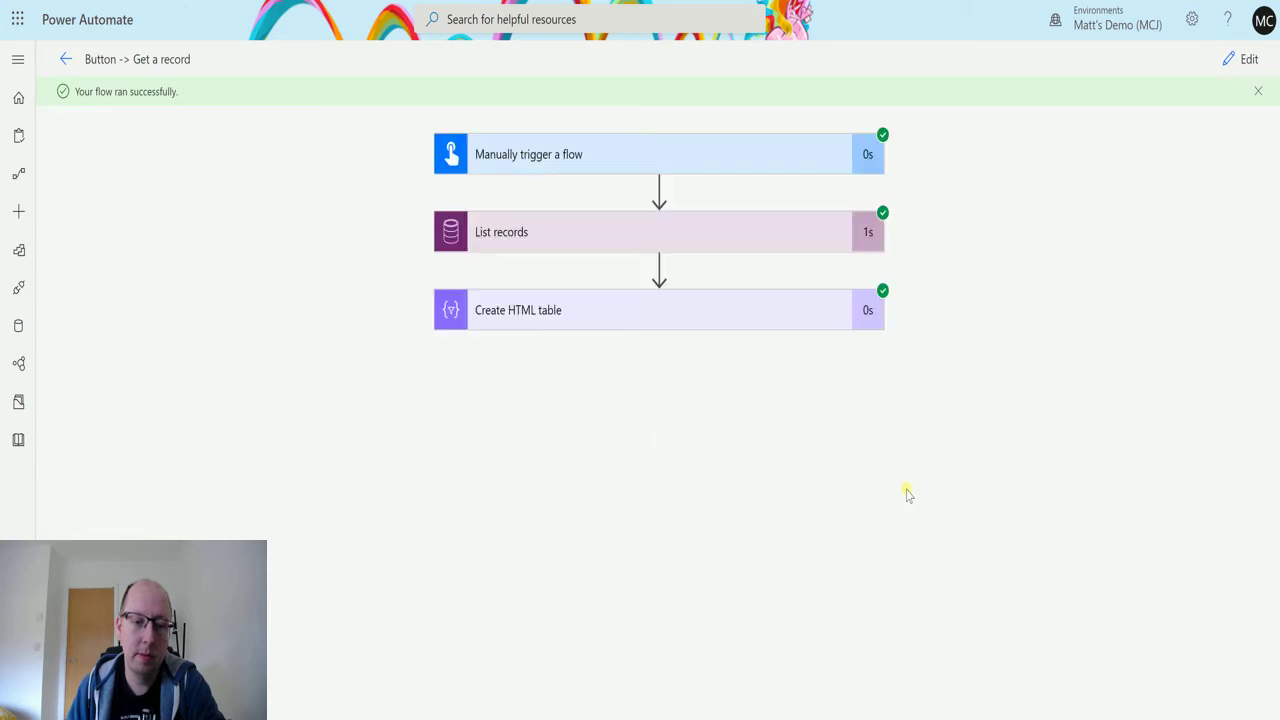
{"action": "left_click", "coordinate": [703, 310]}
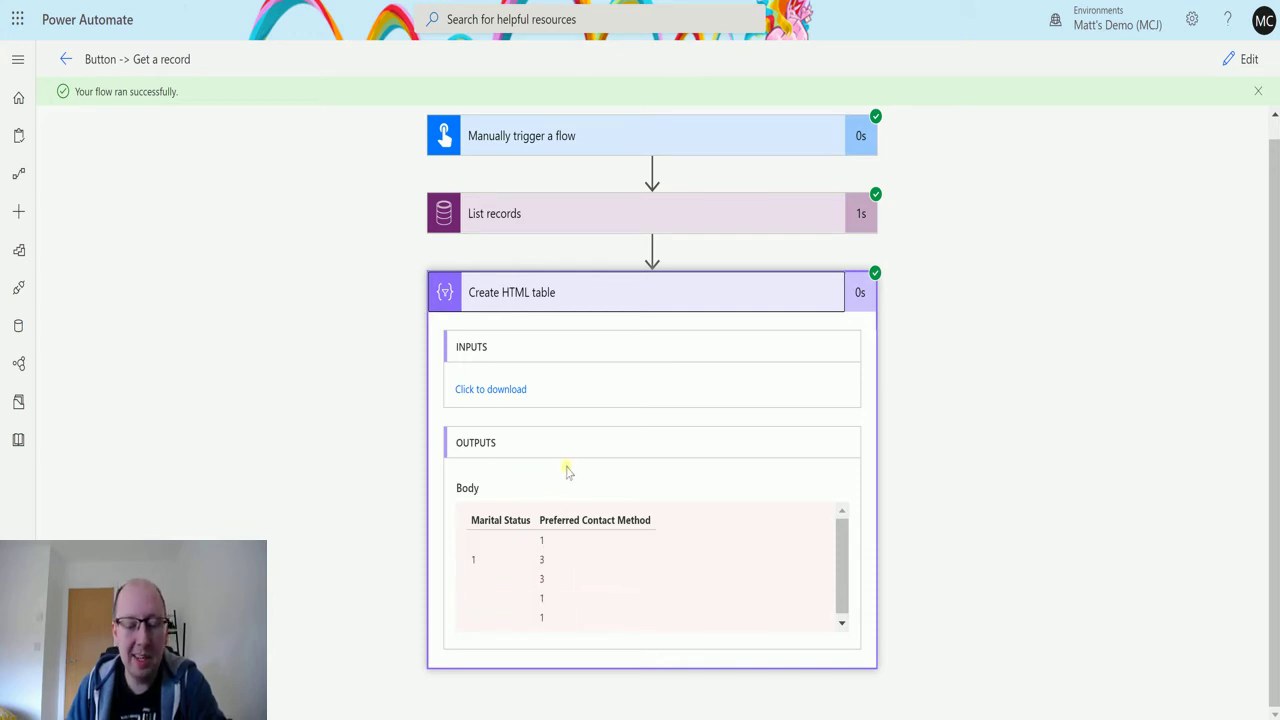
Step: Return to editing the flow and add a third table column with the header First name and the First Name dynamic value
{"action": "left_click", "coordinate": [1247, 59]}
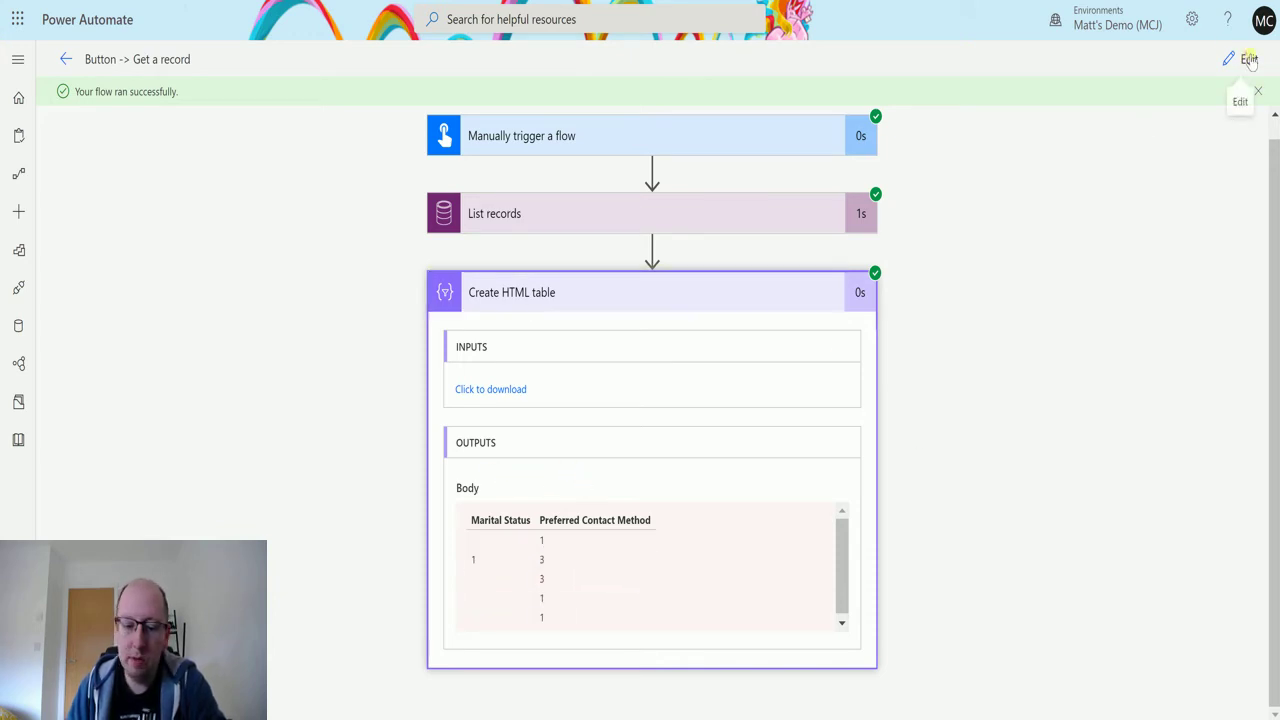
{"action": "left_click", "coordinate": [551, 580]}
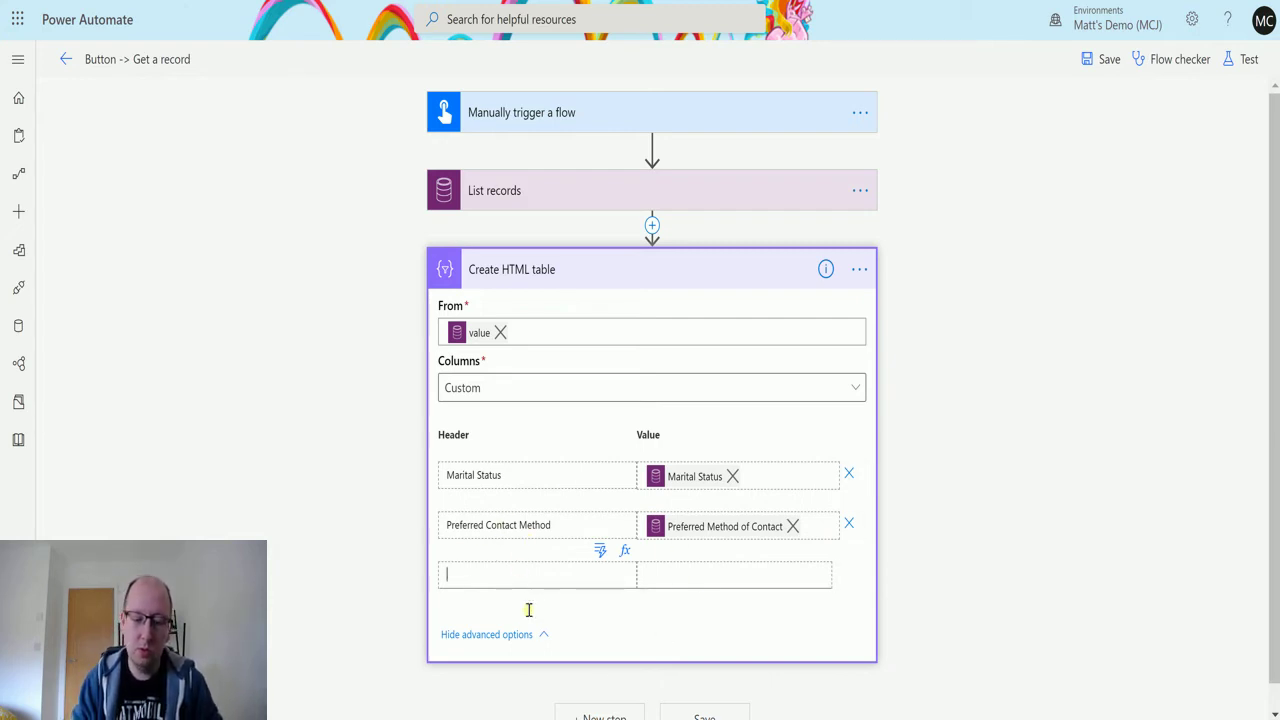
{"action": "type", "text": "name"}
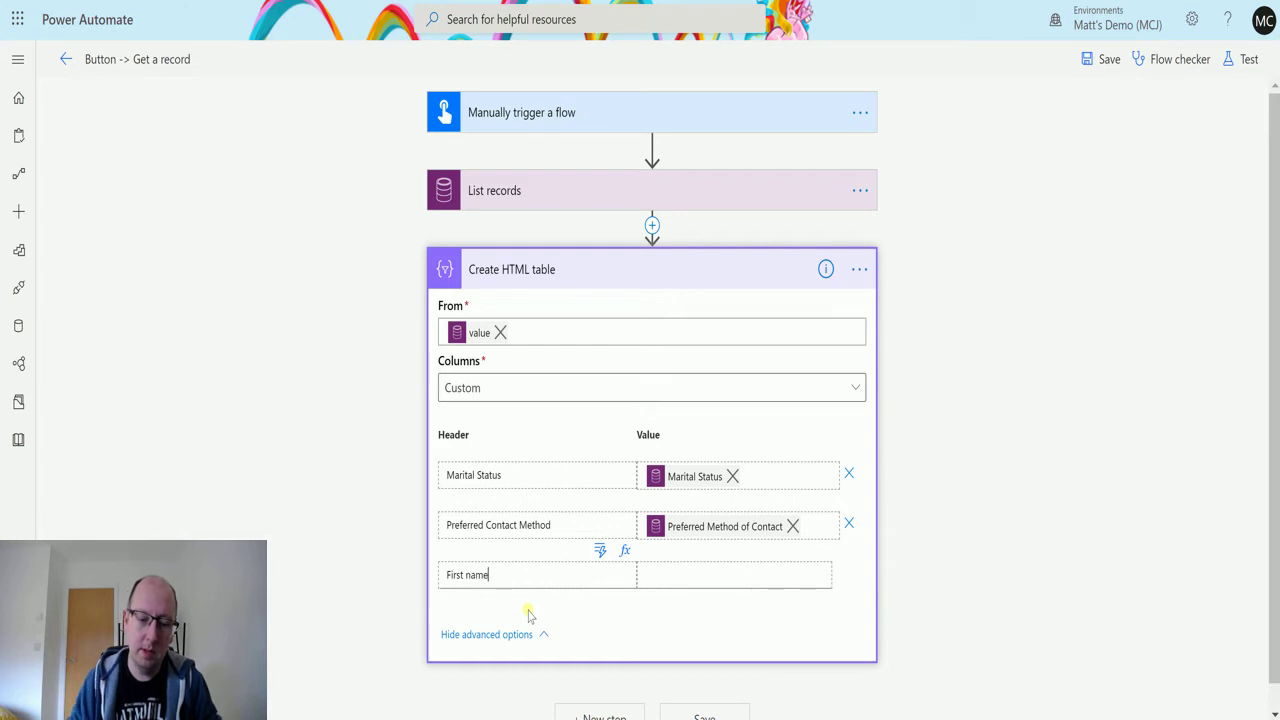
{"action": "left_click", "coordinate": [686, 578]}
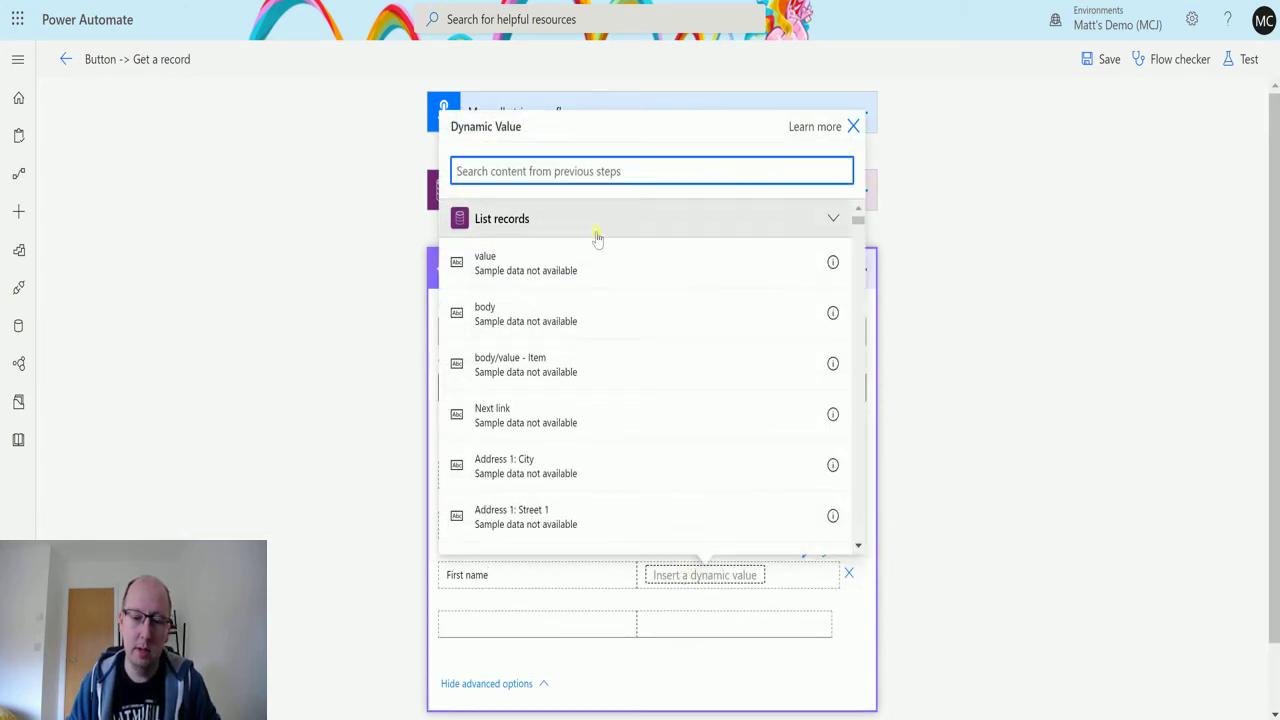
{"action": "type", "text": "first nam"}
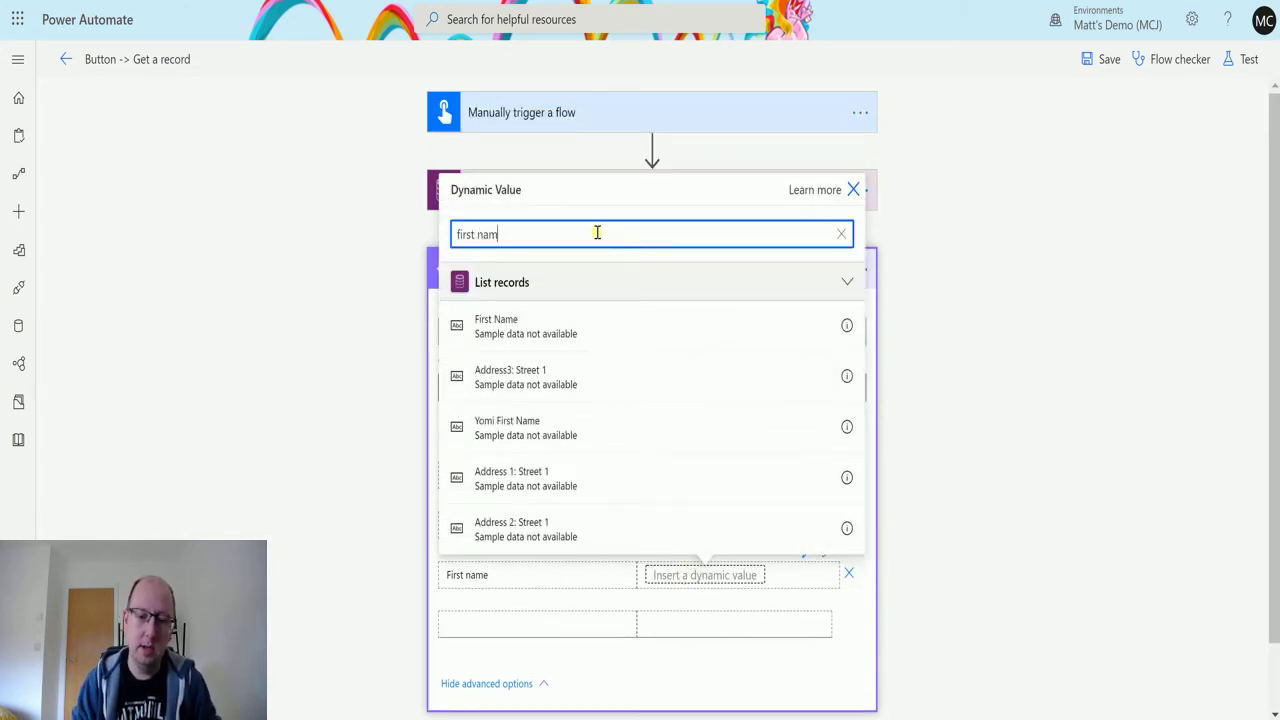
{"action": "type", "text": "e"}
{"action": "left_click", "coordinate": [518, 476]}
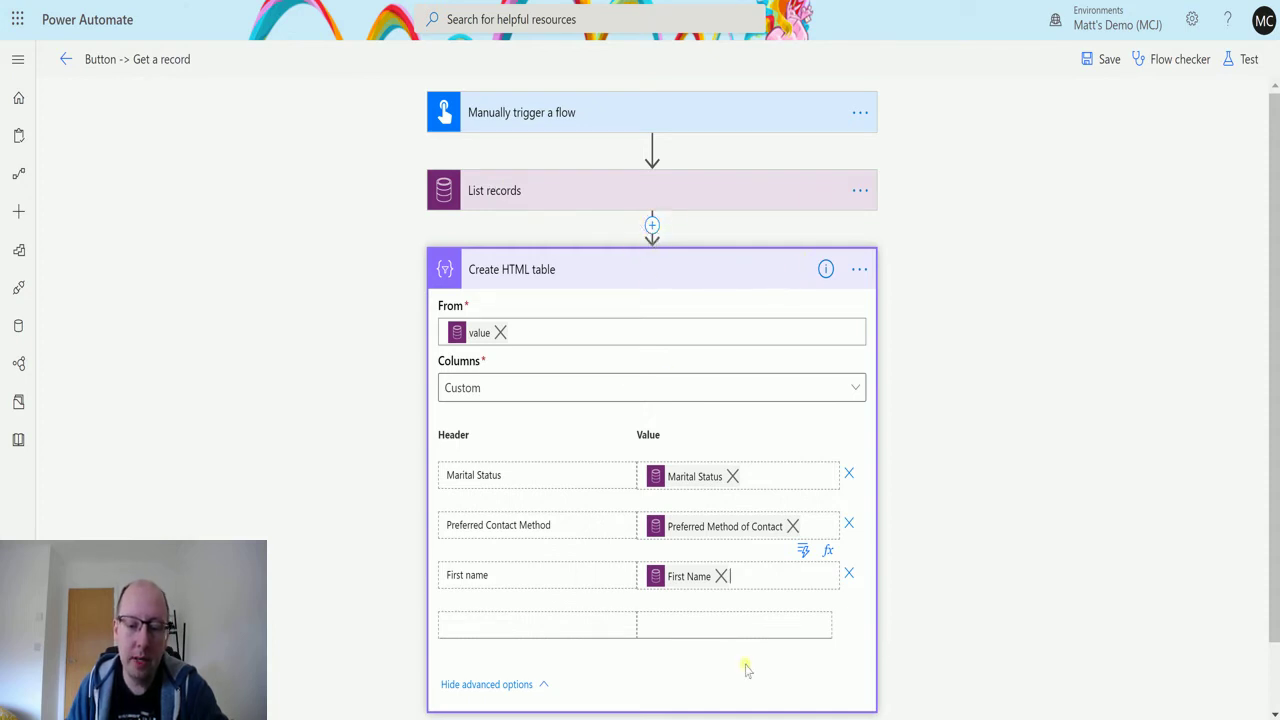
{"action": "left_click", "coordinate": [727, 572]}
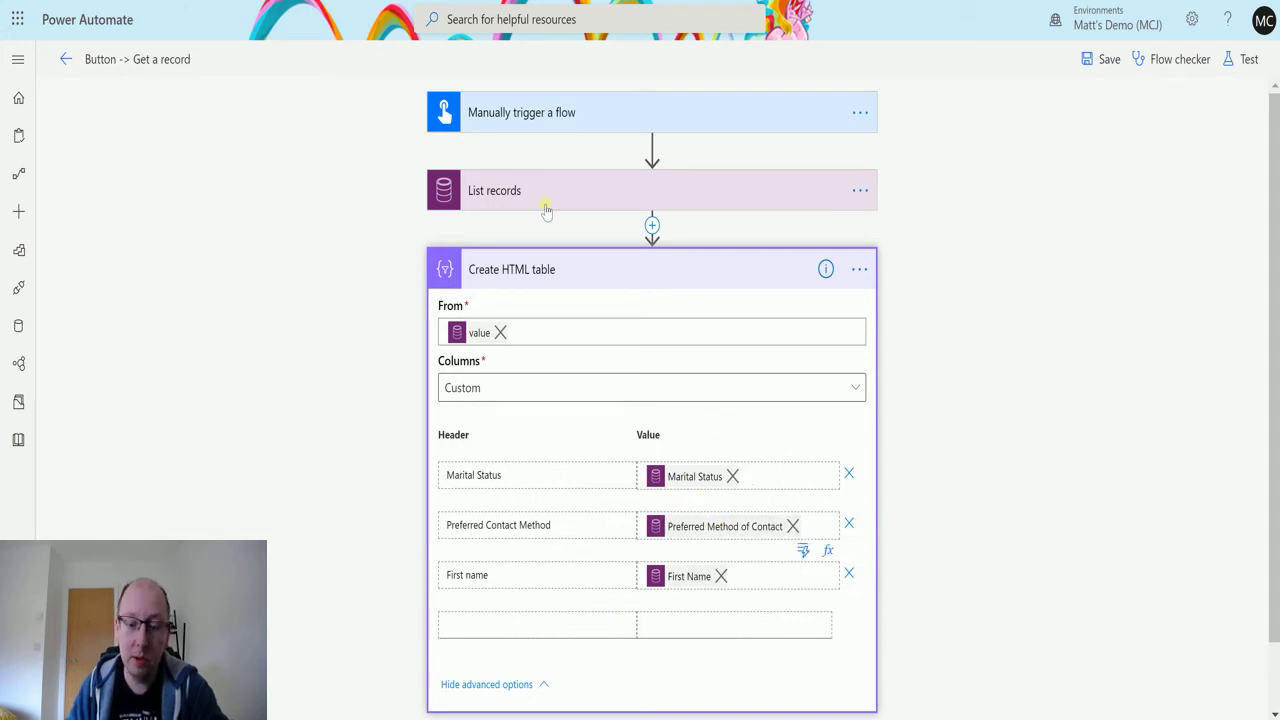
Step: Insert a Data Operation Compose action between List records and Create HTML table, with the List records body as its input
{"action": "left_click", "coordinate": [652, 228]}
{"action": "left_click", "coordinate": [625, 252]}
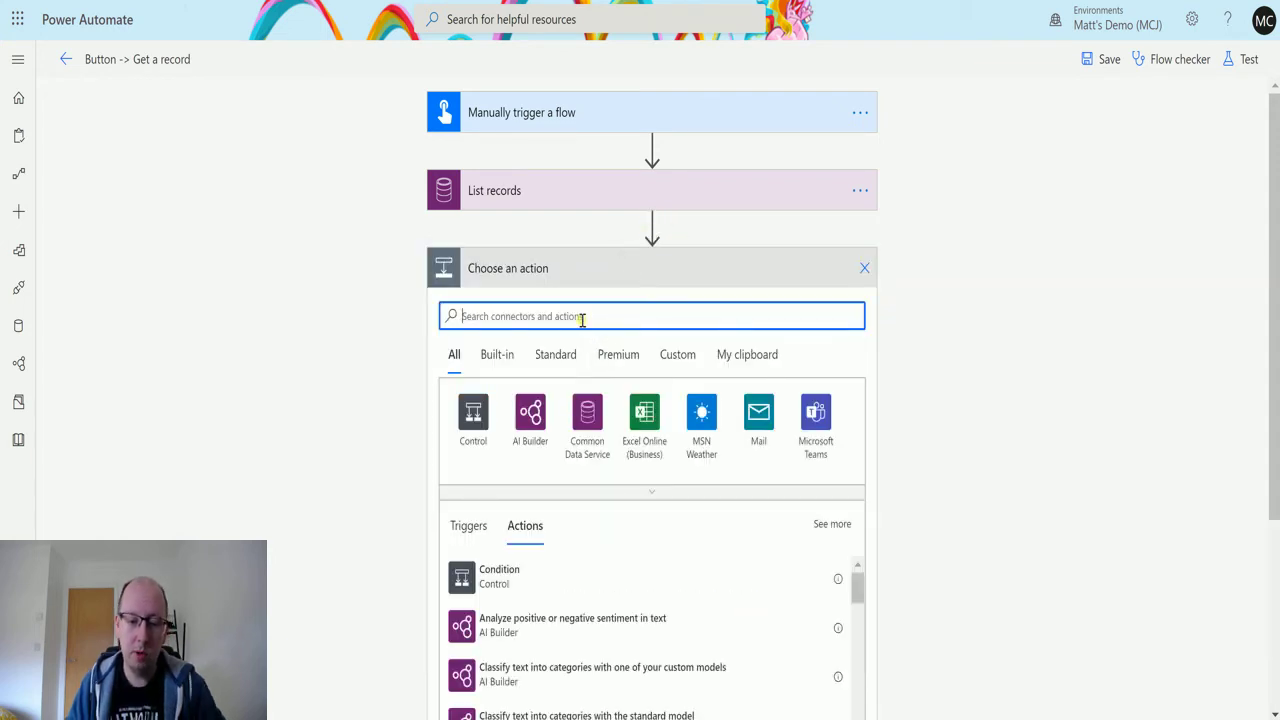
{"action": "type", "text": "Compose"}
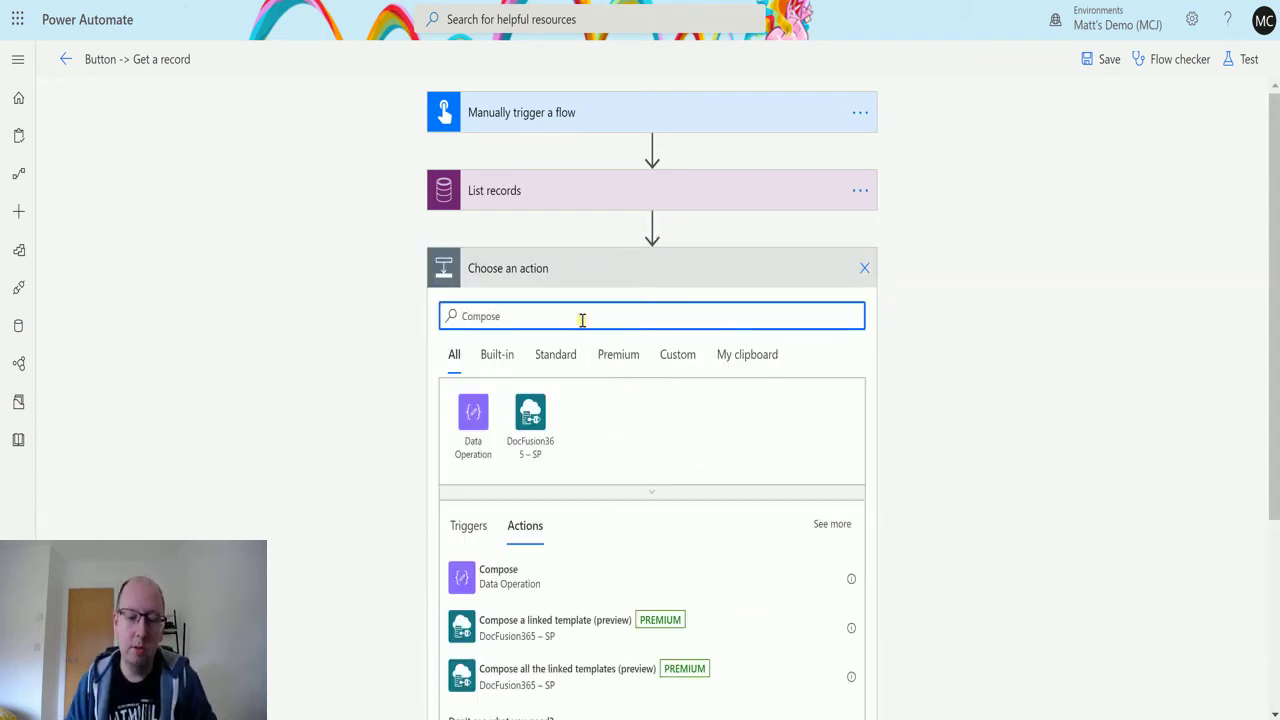
{"action": "left_click", "coordinate": [505, 578]}
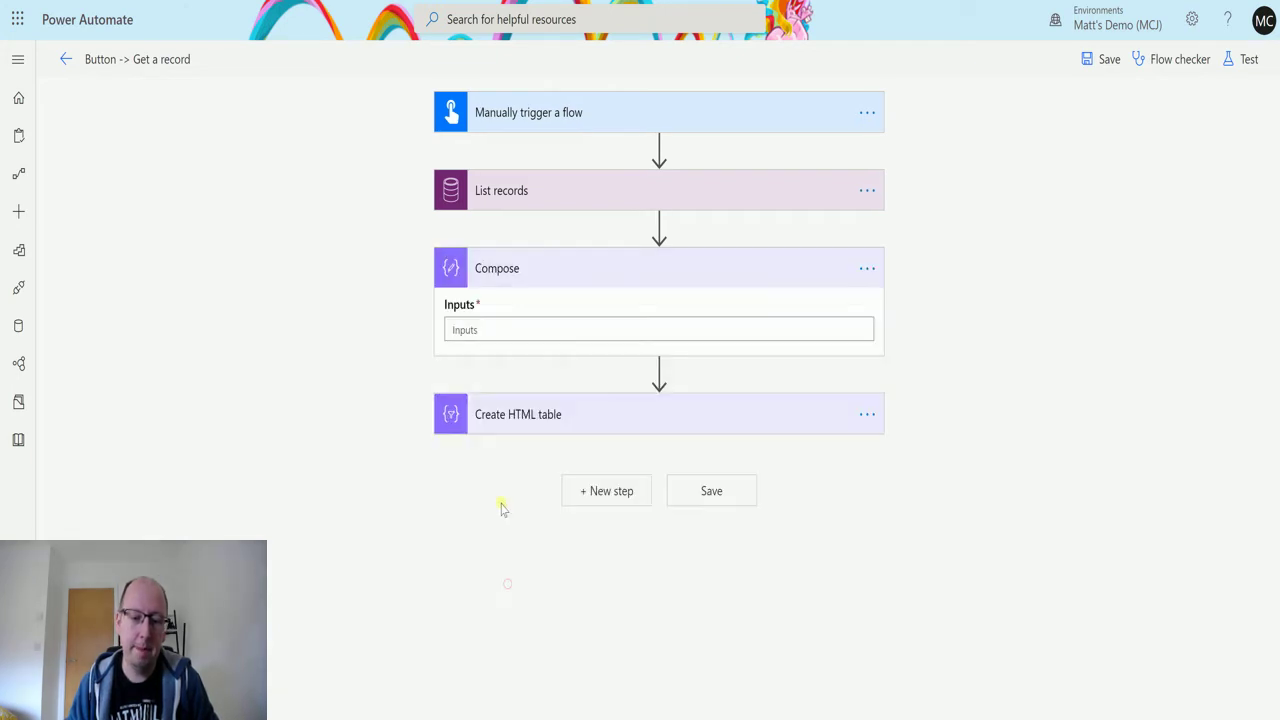
{"action": "left_click", "coordinate": [509, 330]}
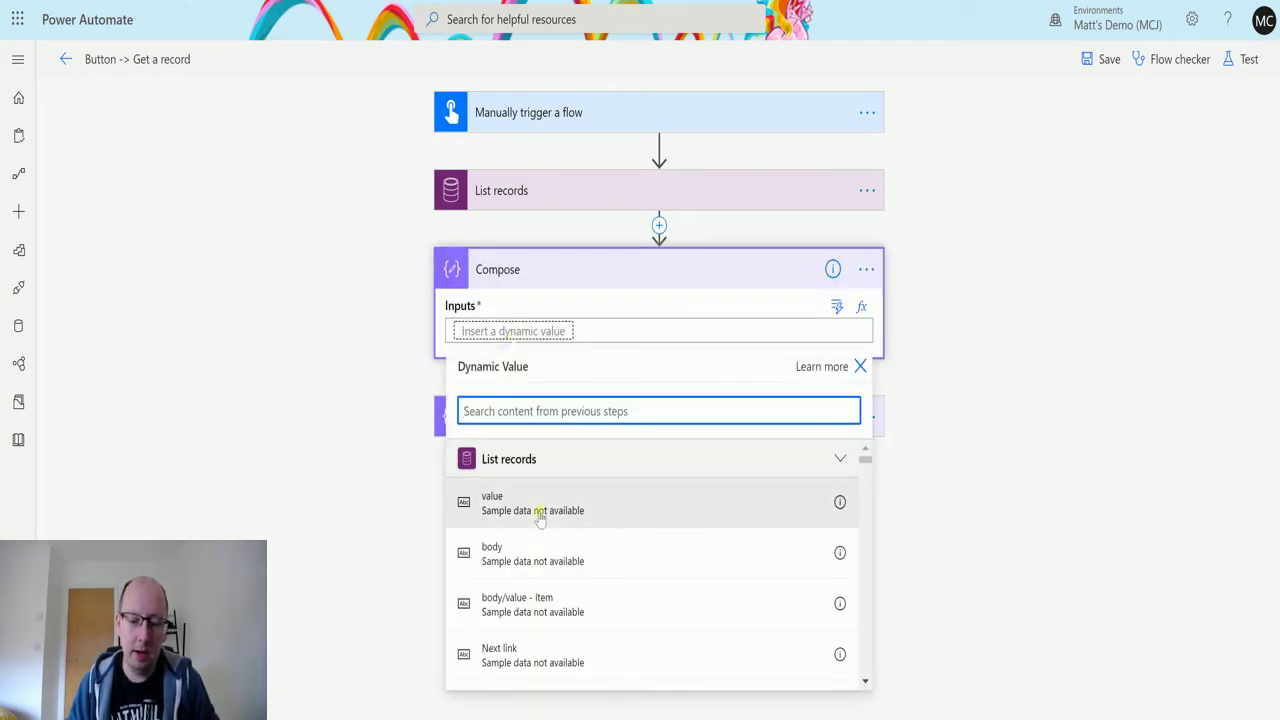
{"action": "left_click", "coordinate": [535, 558]}
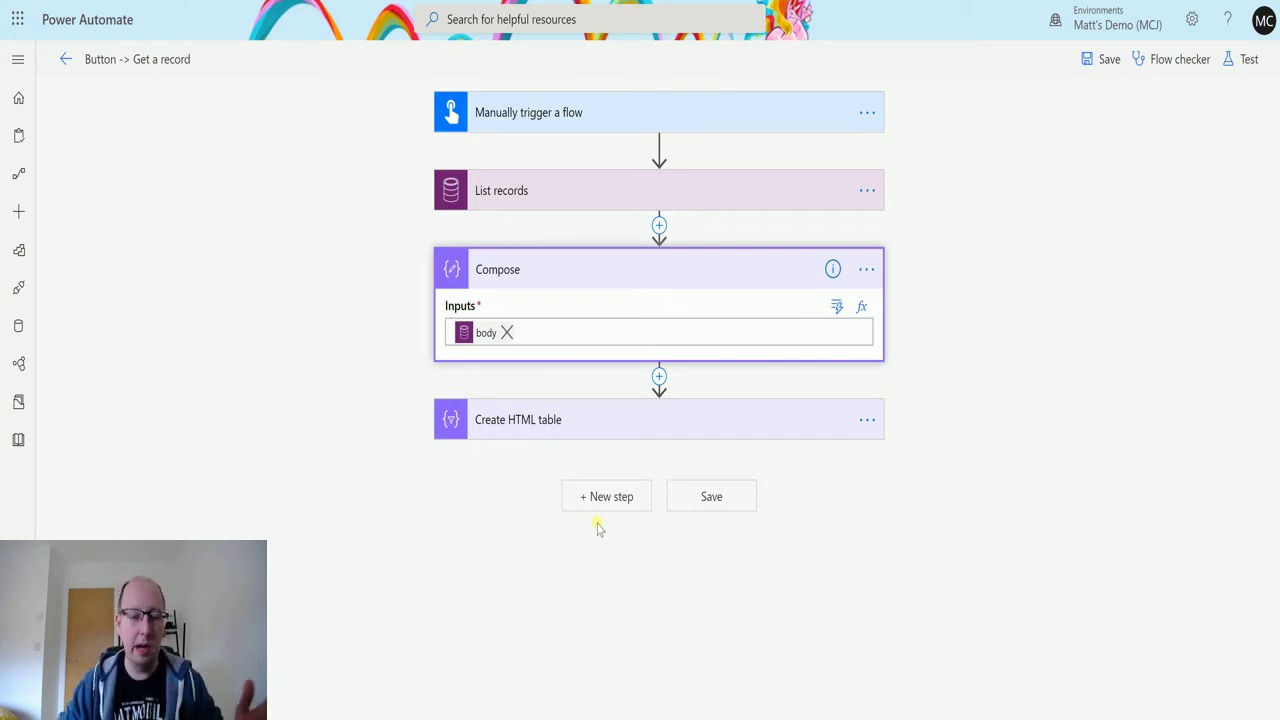
Step: Save the flow with the Compose action and run a test by performing the trigger action
{"action": "left_click", "coordinate": [1241, 60]}
{"action": "left_click", "coordinate": [1100, 179]}
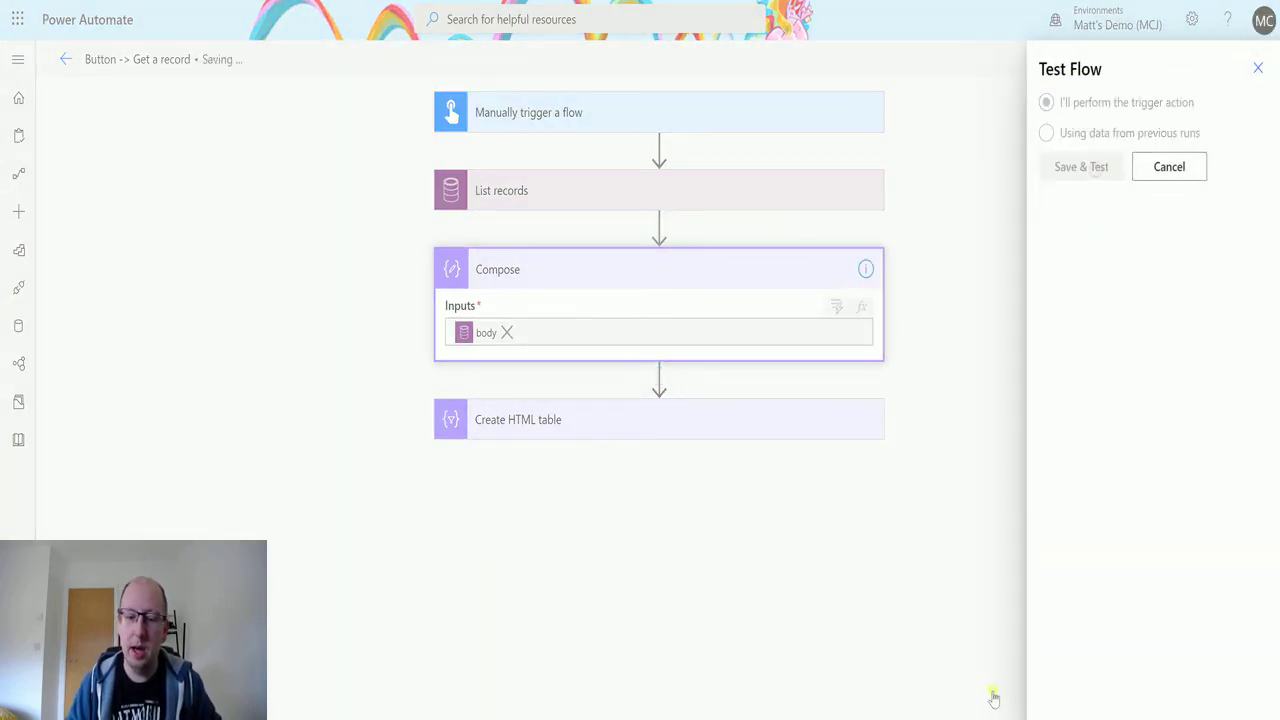
{"action": "left_click", "coordinate": [1075, 691]}
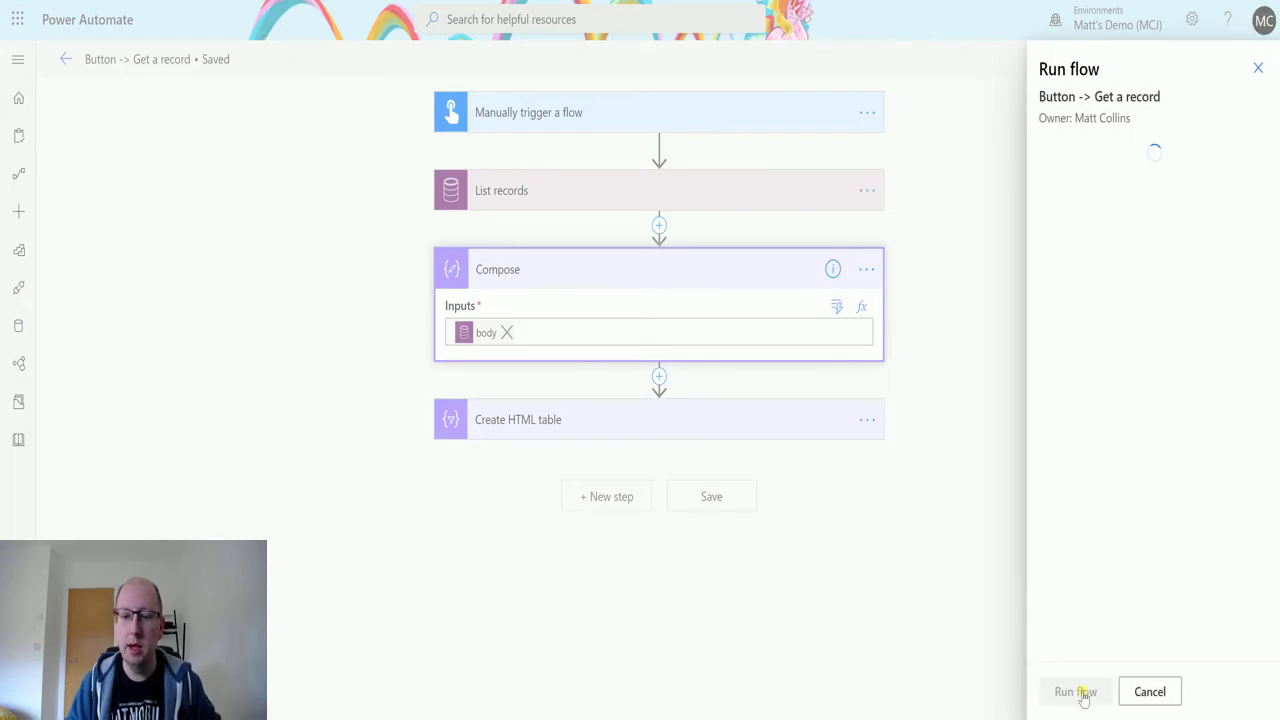
{"action": "left_click", "coordinate": [1080, 692]}
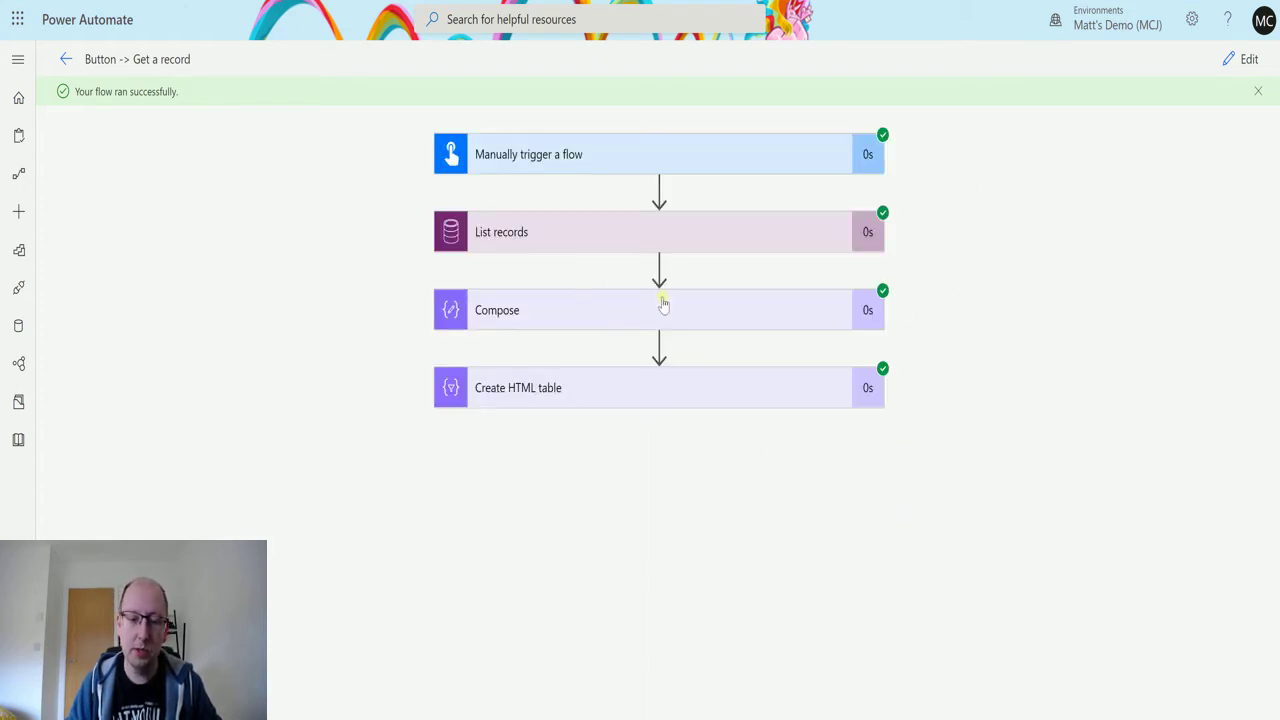
Step: Examine the inputs and outputs of the Compose and List records actions in the test run
{"action": "left_click", "coordinate": [662, 300]}
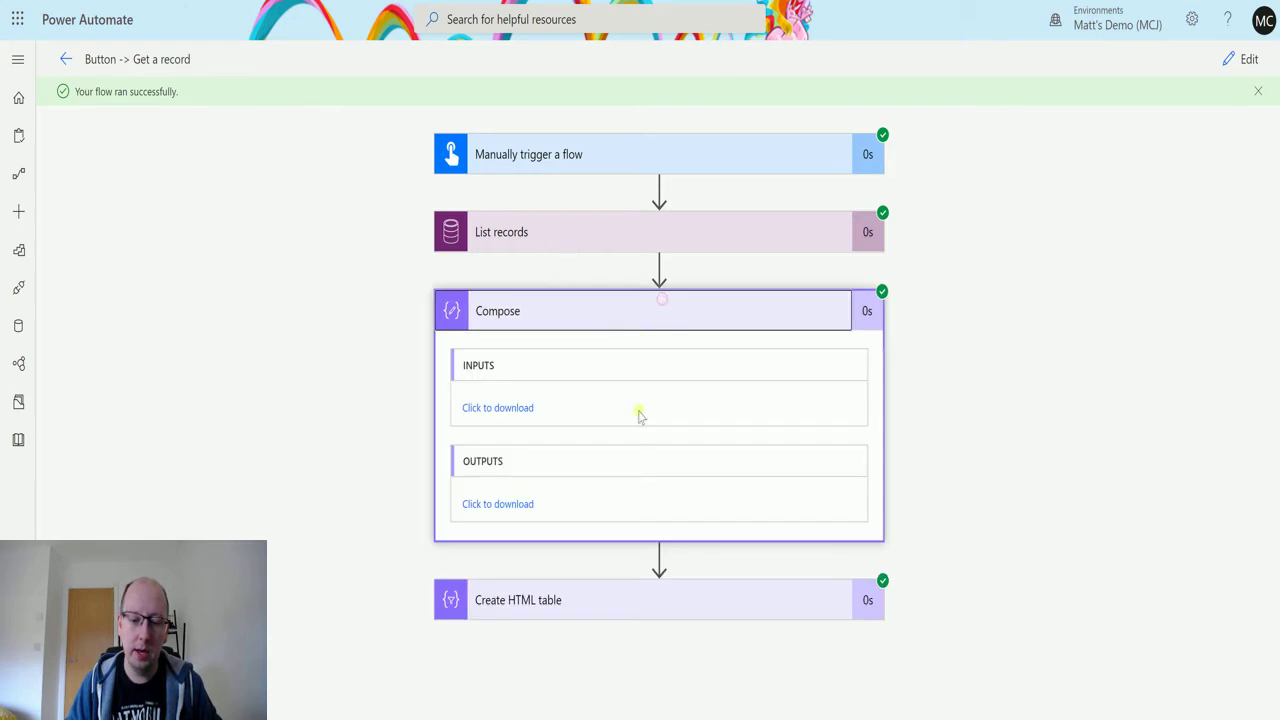
{"action": "left_click", "coordinate": [673, 242]}
{"action": "scroll", "coordinate": [777, 494], "scroll_direction": "down", "scroll_amount": 2}
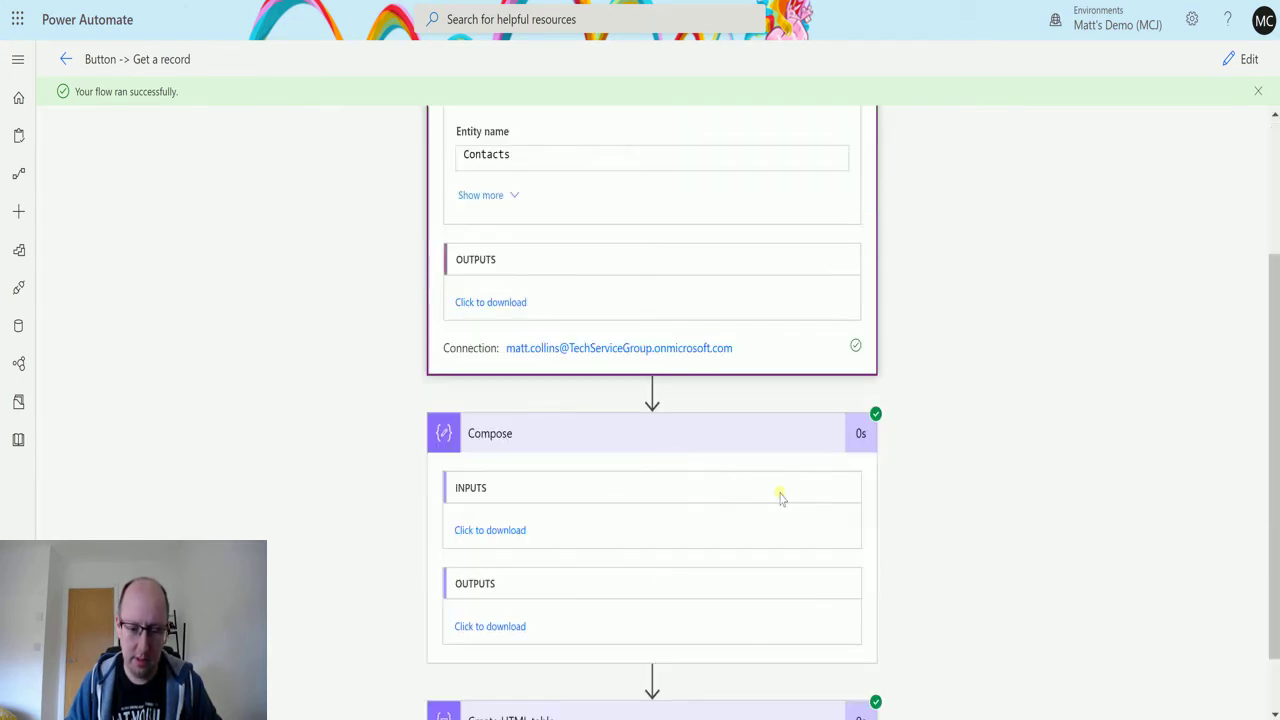
{"action": "scroll", "coordinate": [723, 391], "scroll_direction": "up", "scroll_amount": 2}
{"action": "scroll", "coordinate": [583, 494], "scroll_direction": "down", "scroll_amount": 3}
{"action": "scroll", "coordinate": [540, 437], "scroll_direction": "up", "scroll_amount": 2}
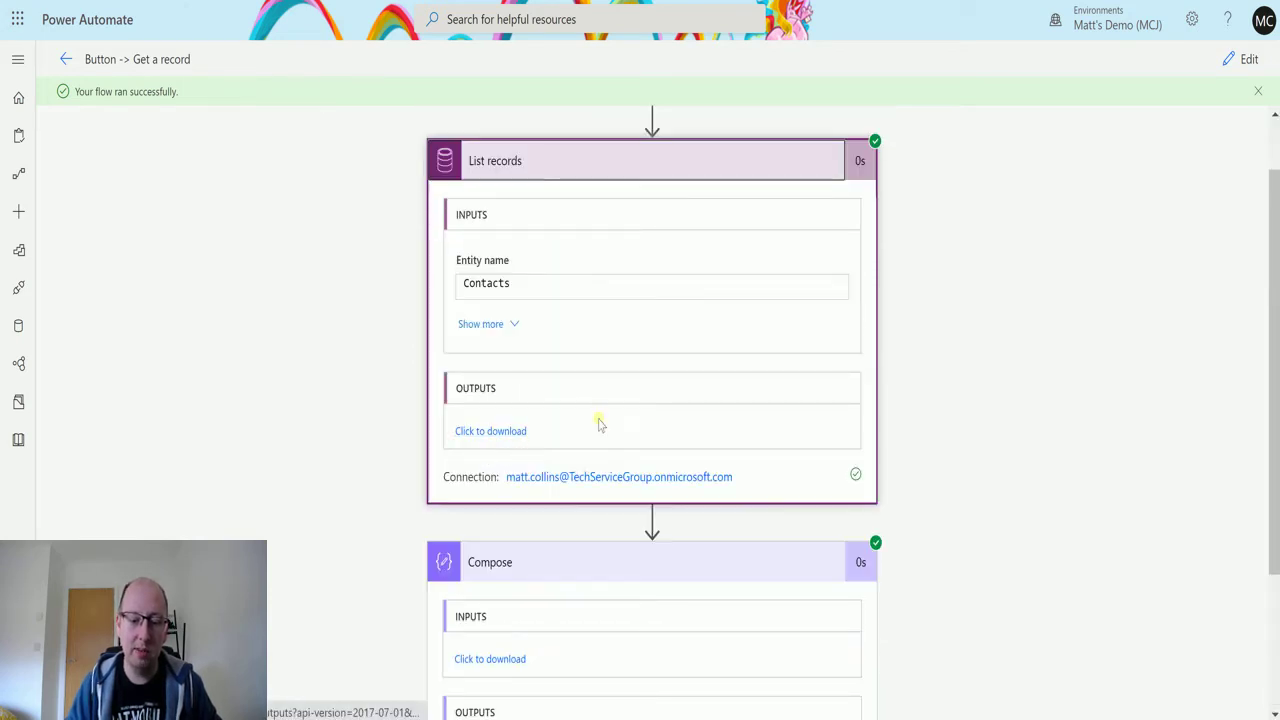
{"action": "scroll", "coordinate": [690, 452], "scroll_direction": "down", "scroll_amount": 1}
{"action": "scroll", "coordinate": [690, 452], "scroll_direction": "down", "scroll_amount": 1}
Step: Return to editing the flow and replace the Compose input with the value output of List records
{"action": "left_click", "coordinate": [1242, 59]}
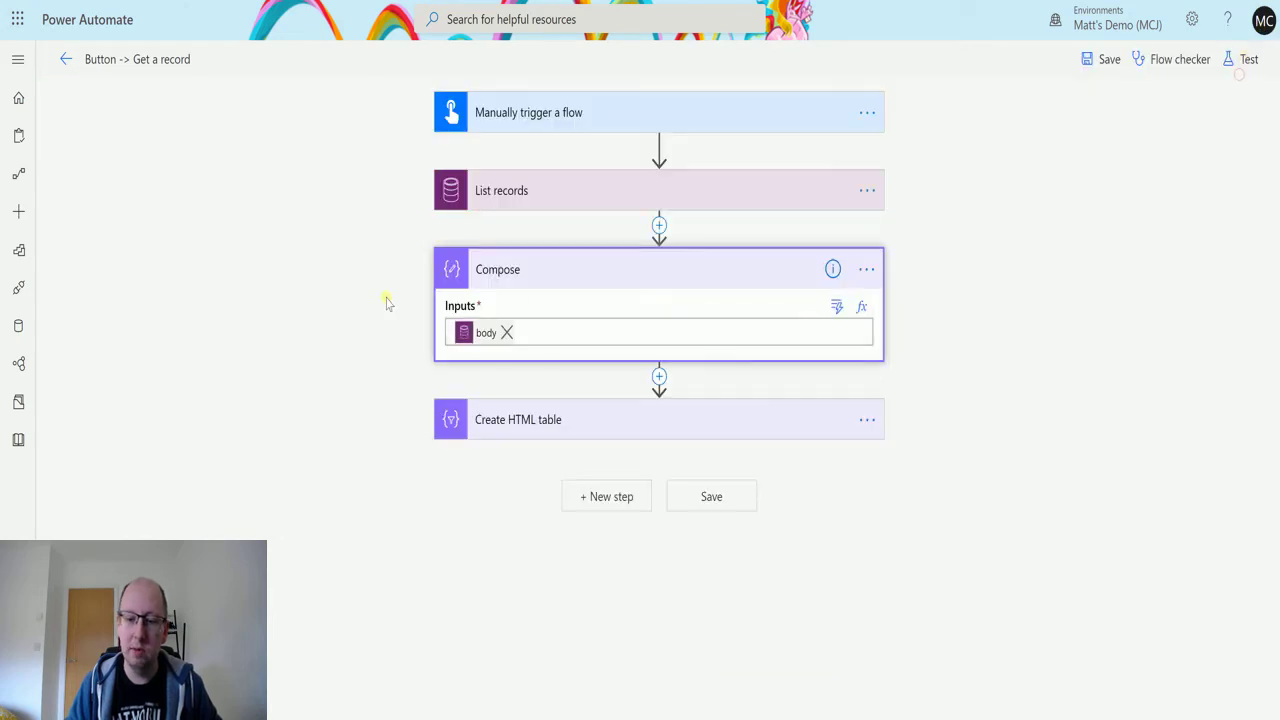
{"action": "left_click", "coordinate": [506, 333]}
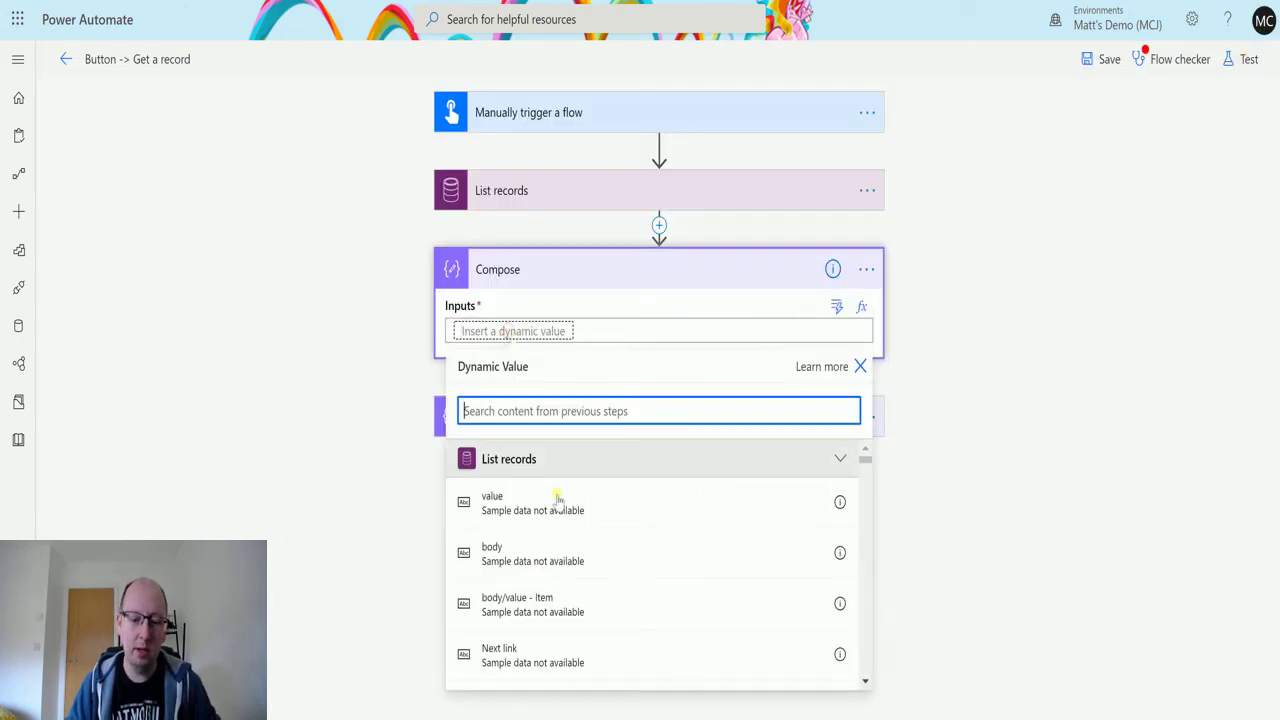
{"action": "left_click", "coordinate": [545, 503]}
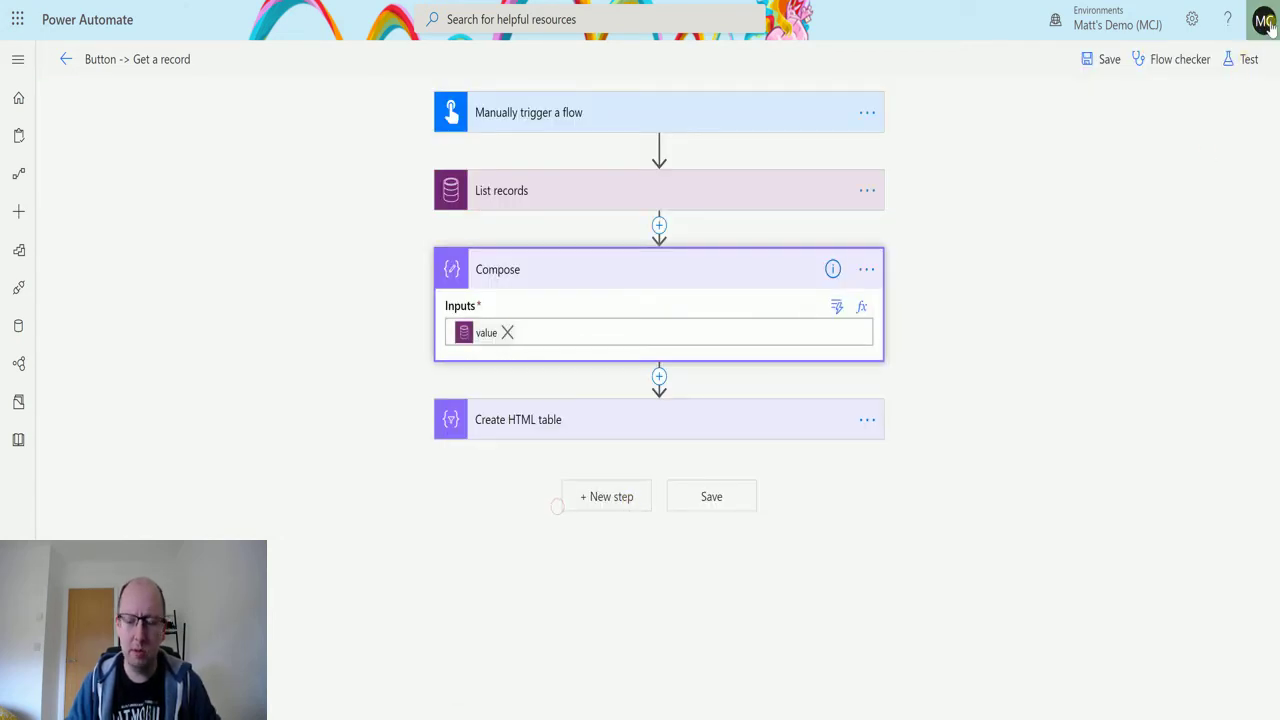
Step: Save the flow, run a test by performing the trigger action, and open the Compose results in the run
{"action": "left_click", "coordinate": [1249, 60]}
{"action": "left_click", "coordinate": [1080, 168]}
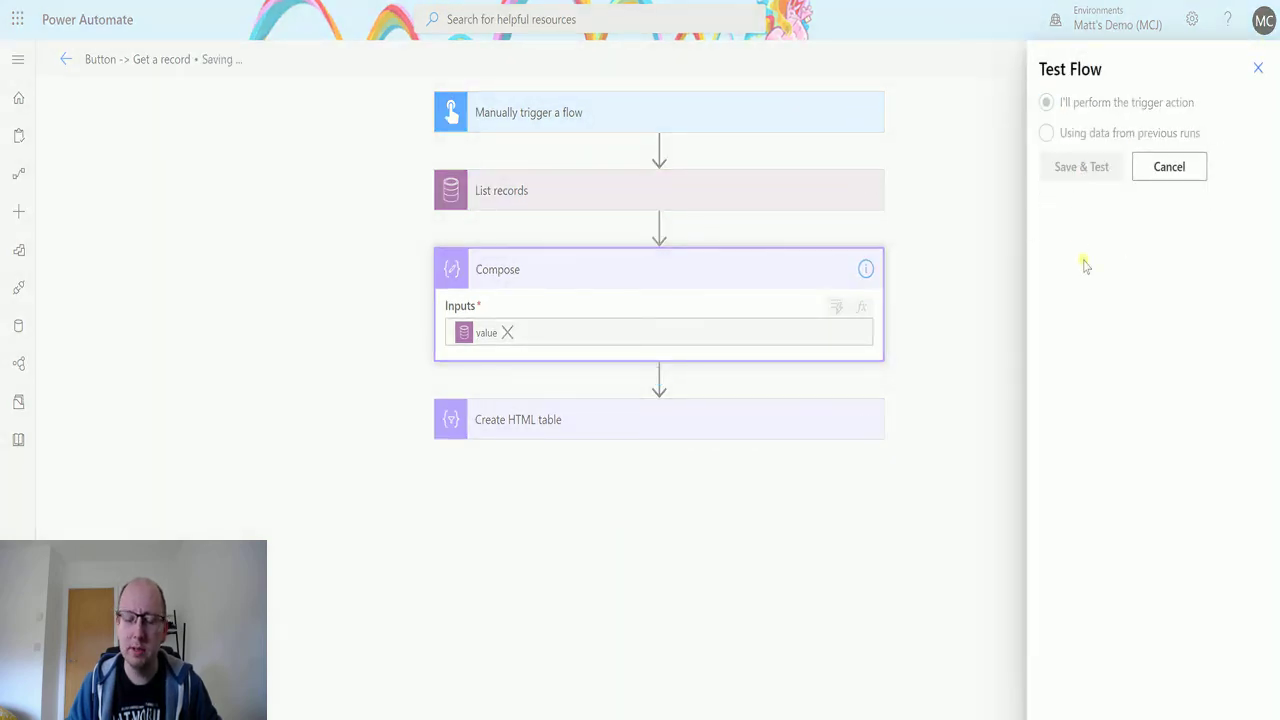
{"action": "left_click", "coordinate": [1070, 691]}
{"action": "left_click", "coordinate": [1069, 692]}
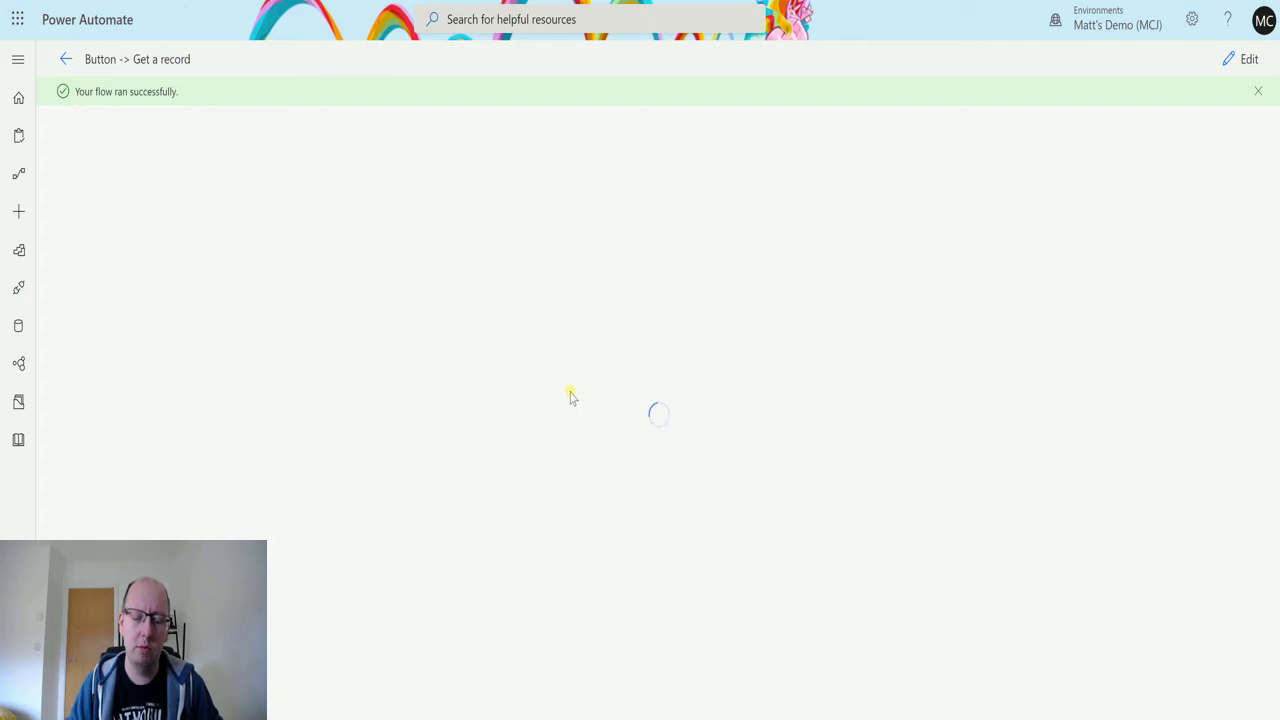
{"action": "left_click", "coordinate": [575, 318]}
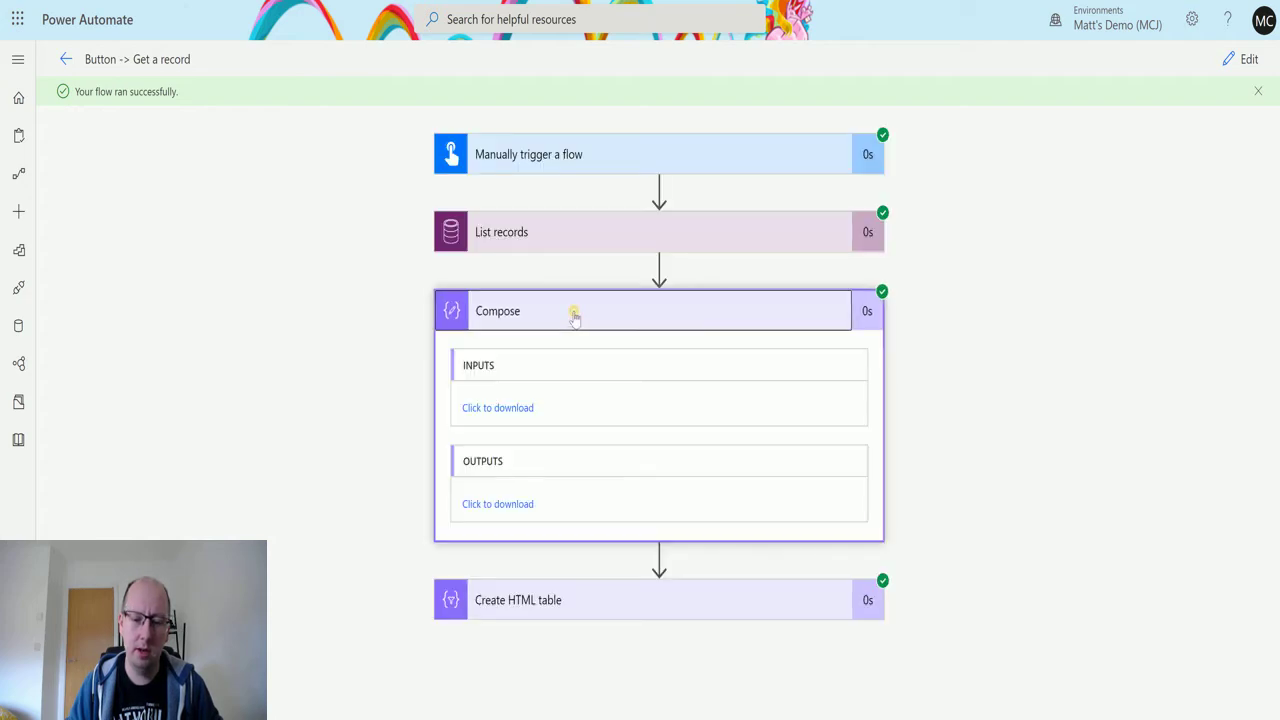
Step: Return to editing the flow and replace the Compose input with the List records body/value - Item output, inside an Apply to each loop
{"action": "left_click", "coordinate": [1246, 64]}
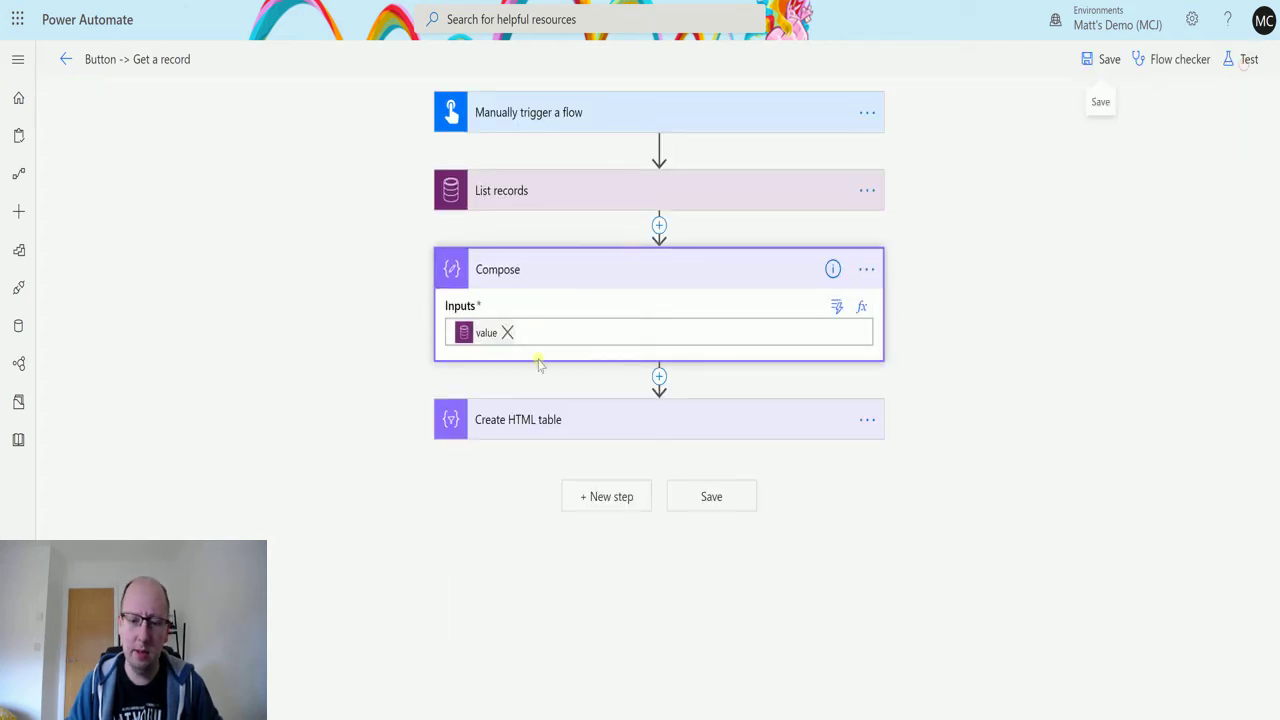
{"action": "left_click", "coordinate": [509, 331]}
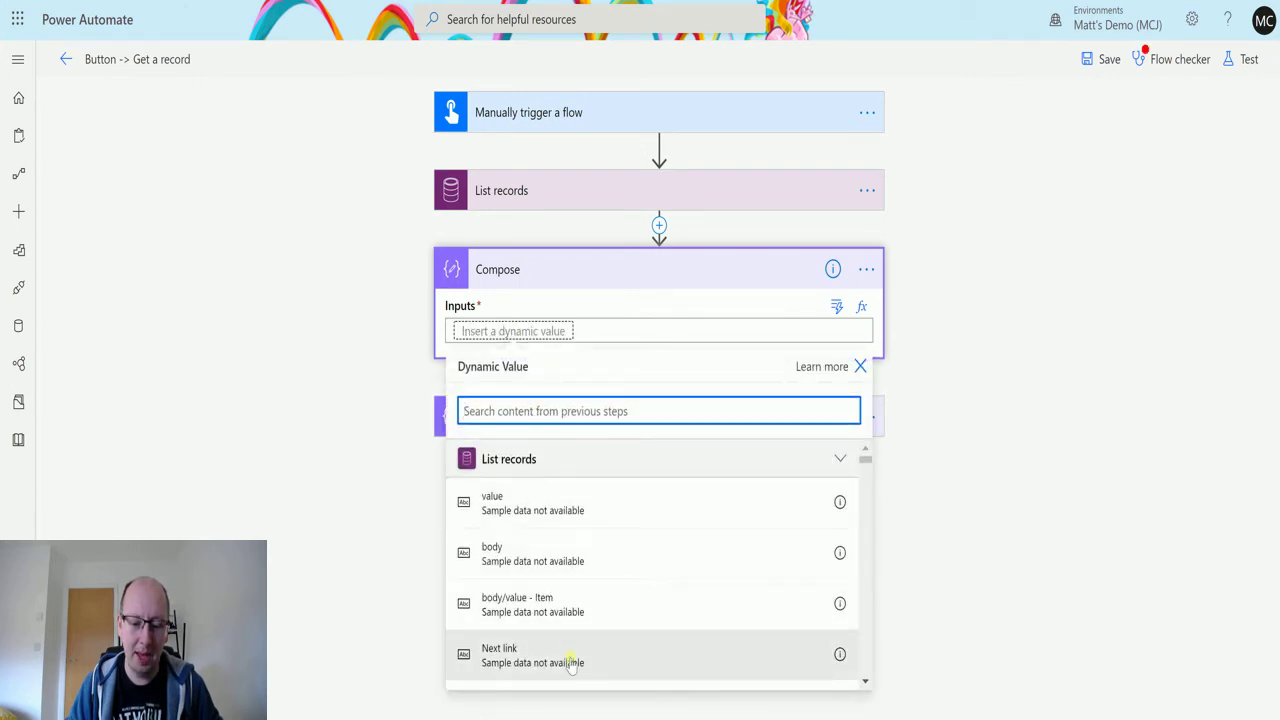
{"action": "left_click", "coordinate": [576, 620]}
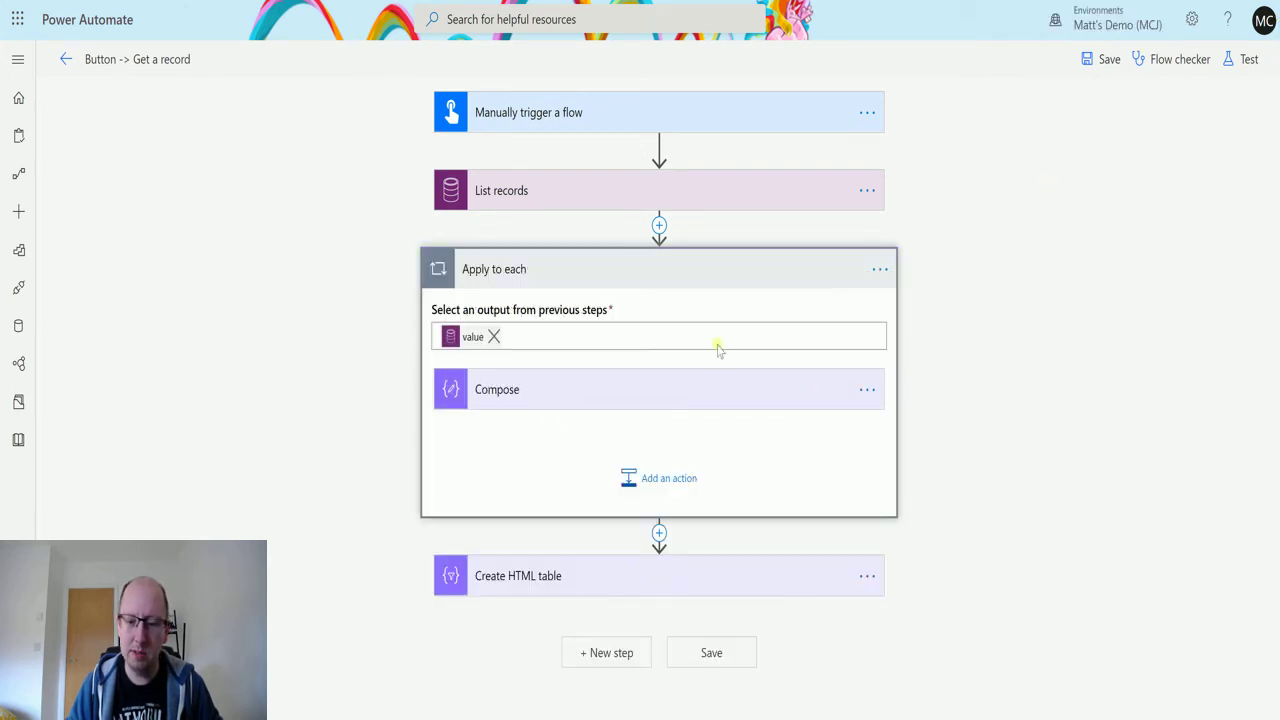
{"action": "left_click", "coordinate": [600, 376]}
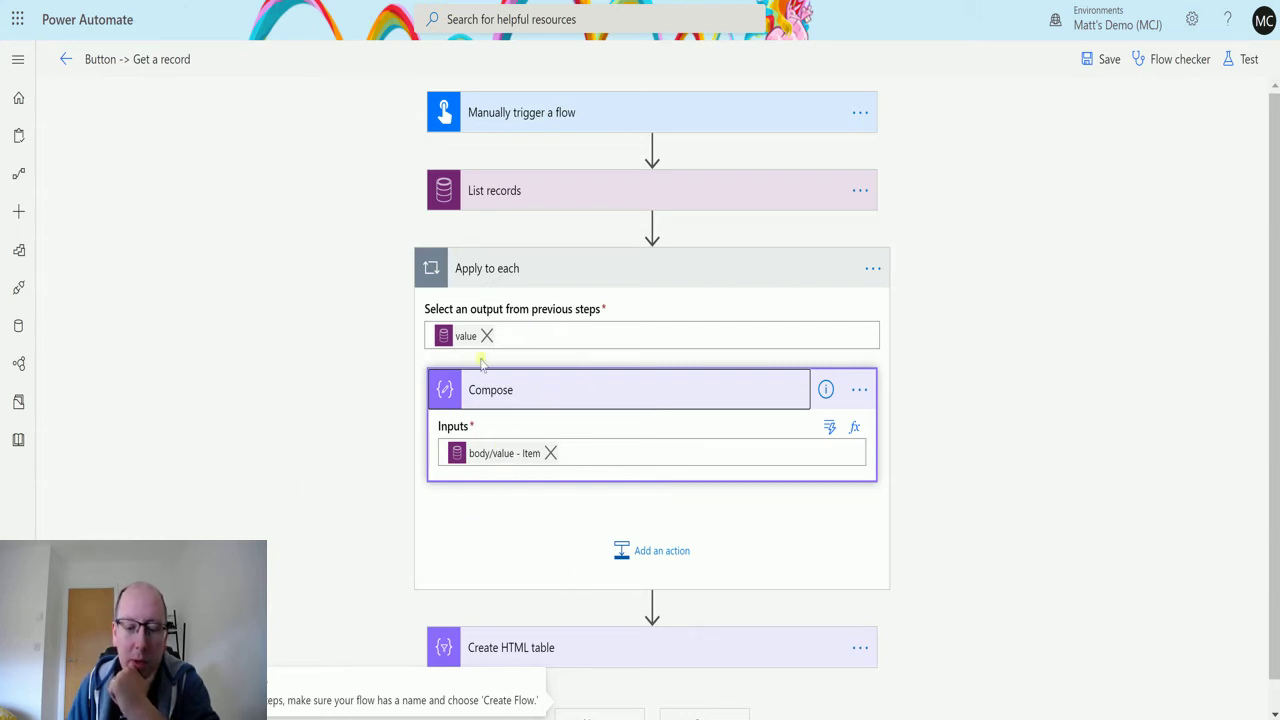
Step: Save the flow with the Apply to each loop and run a test by performing the trigger action
{"action": "scroll", "coordinate": [480, 380], "scroll_direction": "down", "scroll_amount": 1}
{"action": "left_click", "coordinate": [1247, 59]}
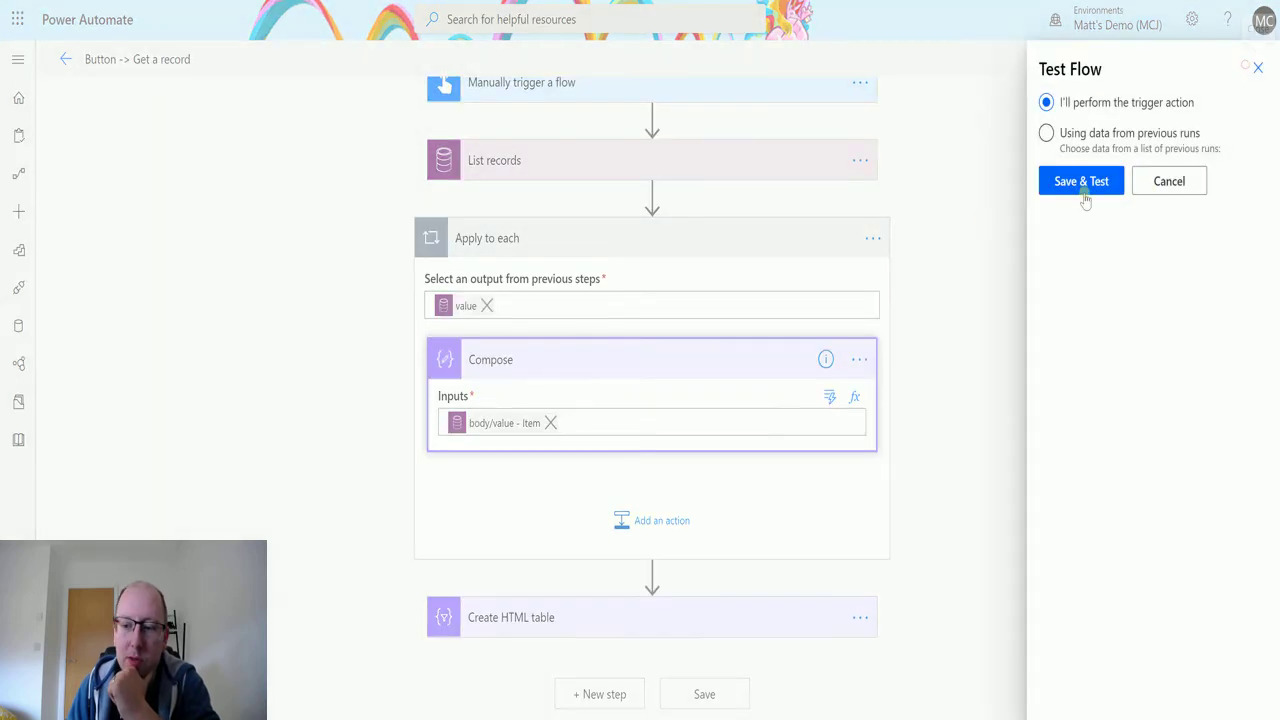
{"action": "left_click", "coordinate": [1050, 190]}
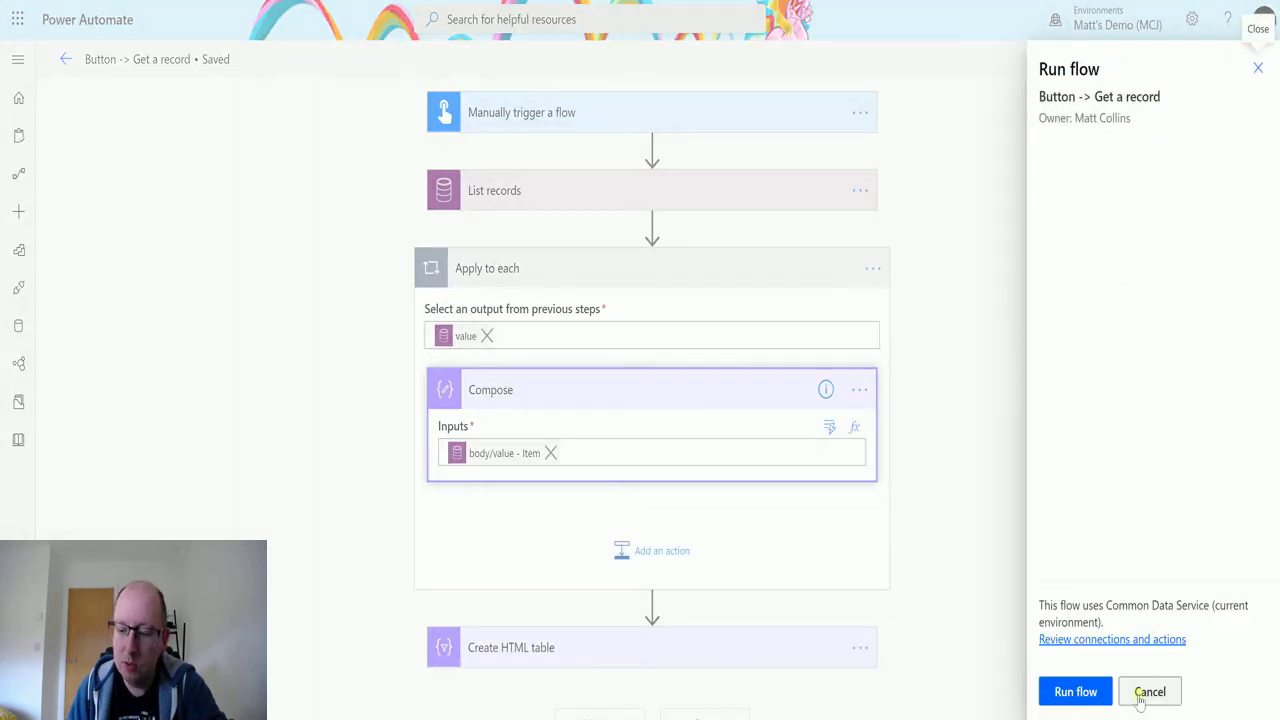
{"action": "left_click", "coordinate": [1080, 692]}
{"action": "left_click", "coordinate": [1085, 692]}
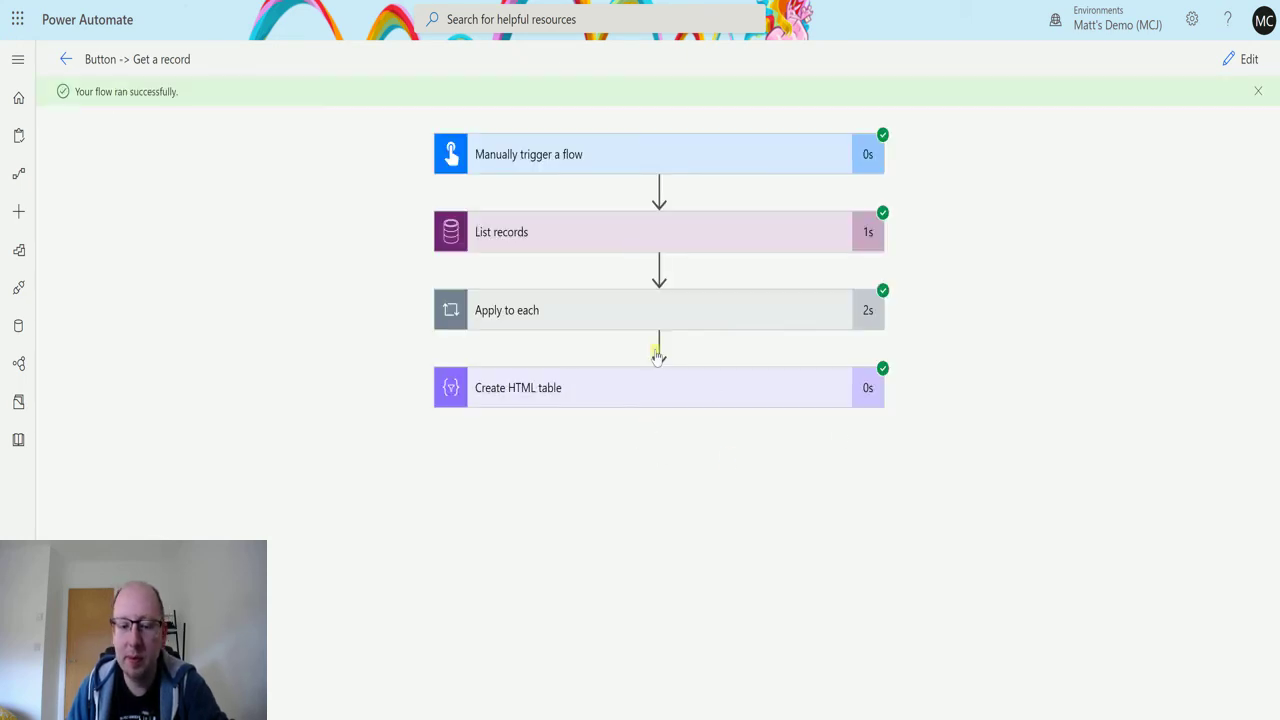
Step: Copy the Compose output of the first Apply to each iteration and replace the text editor document's content with it
{"action": "left_click", "coordinate": [669, 309]}
{"action": "left_click", "coordinate": [640, 416]}
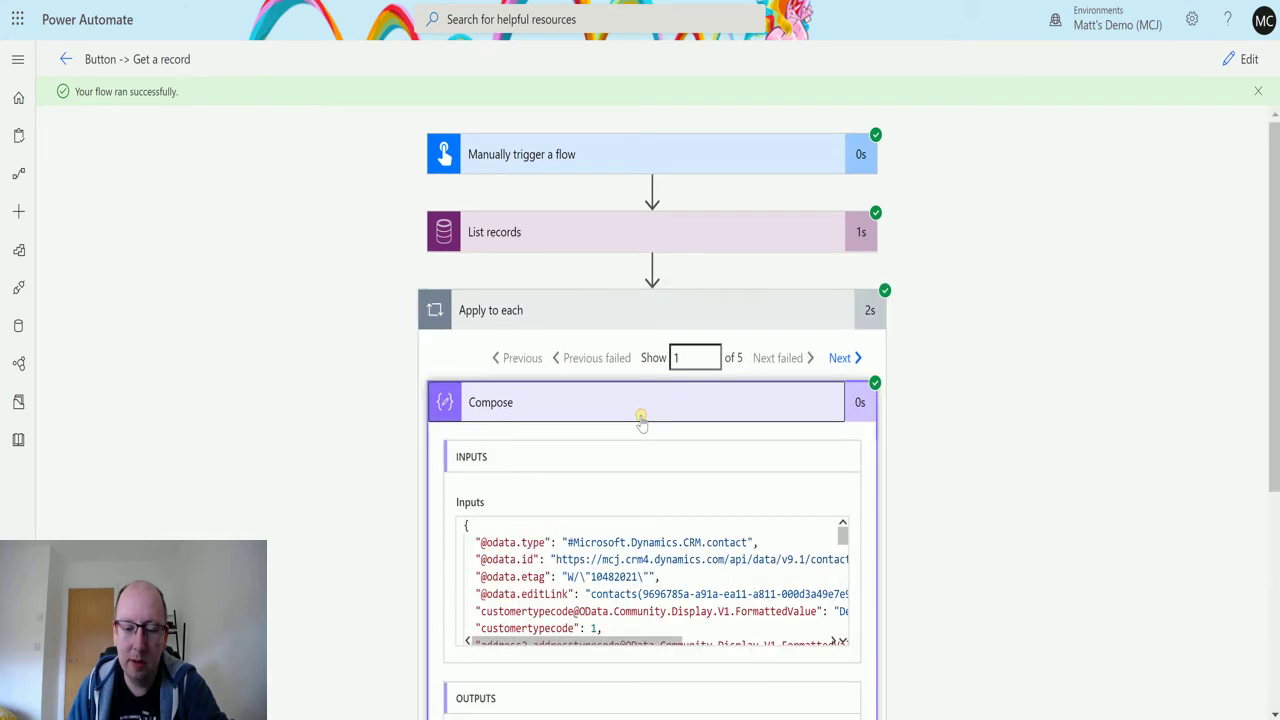
{"action": "scroll", "coordinate": [642, 440], "scroll_direction": "down", "scroll_amount": 2}
{"action": "scroll", "coordinate": [646, 491], "scroll_direction": "down", "scroll_amount": 1}
{"action": "left_click_drag", "start_coordinate": [597, 560], "coordinate": [600, 578]}
{"action": "key", "text": "ctrl+a"}
{"action": "scroll", "coordinate": [891, 391], "scroll_direction": "up", "scroll_amount": 2}
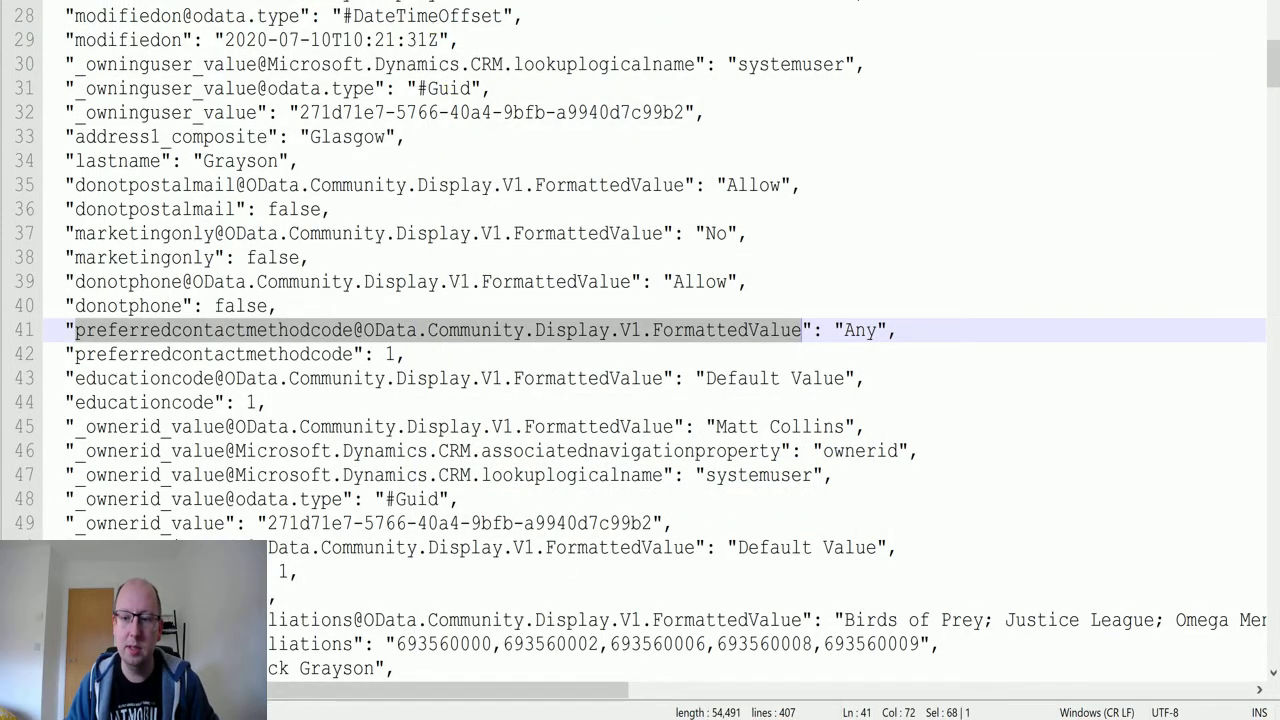
{"action": "key", "text": "ctrl+a"}
{"action": "key", "text": "Delete"}
{"action": "key", "text": "ctrl+v"}
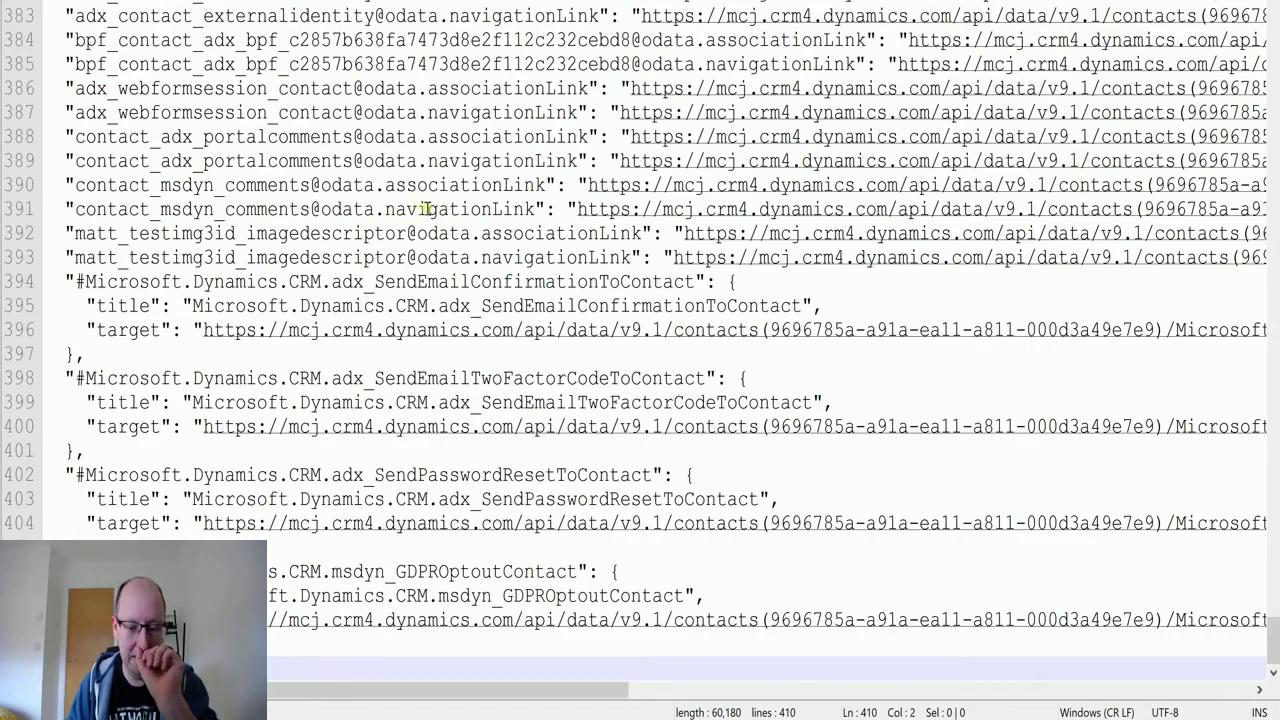
Step: Go to the start of the pasted JSON and search it for "marital"
{"action": "scroll", "coordinate": [424, 208], "scroll_direction": "up", "scroll_amount": 20}
{"action": "scroll", "coordinate": [557, 290], "scroll_direction": "up", "scroll_amount": 20}
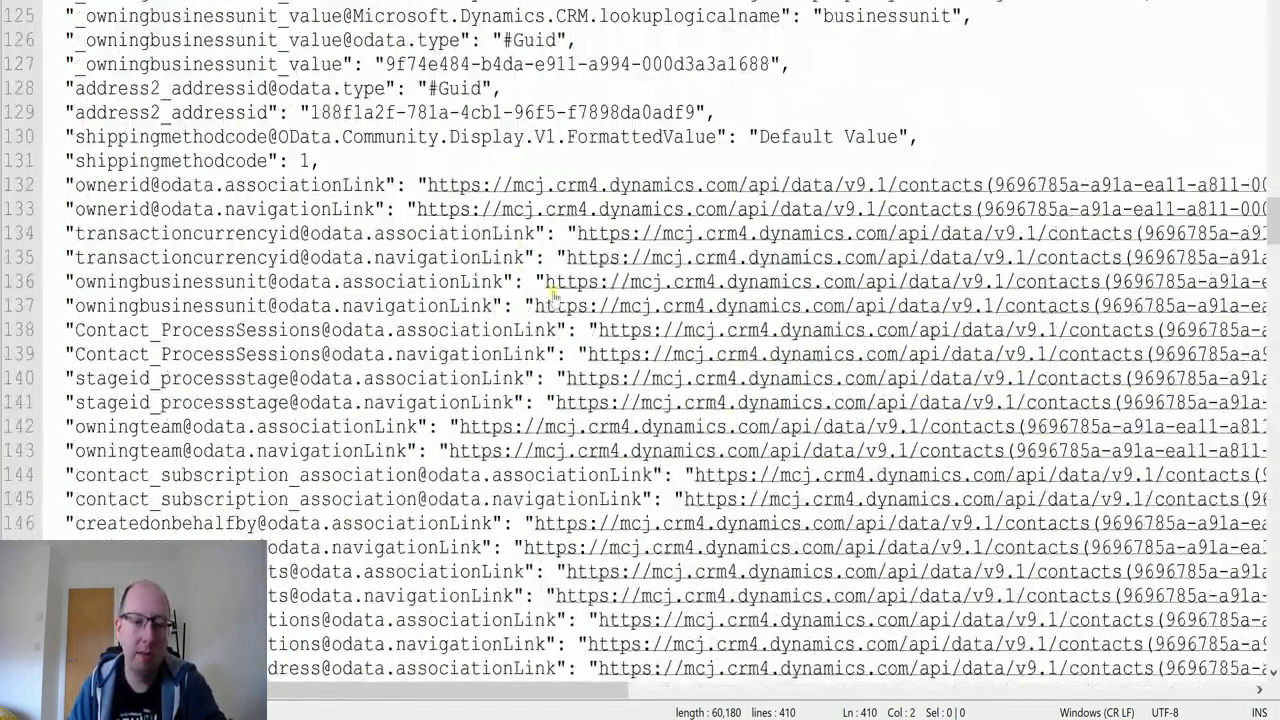
{"action": "scroll", "coordinate": [552, 292], "scroll_direction": "up", "scroll_amount": 20}
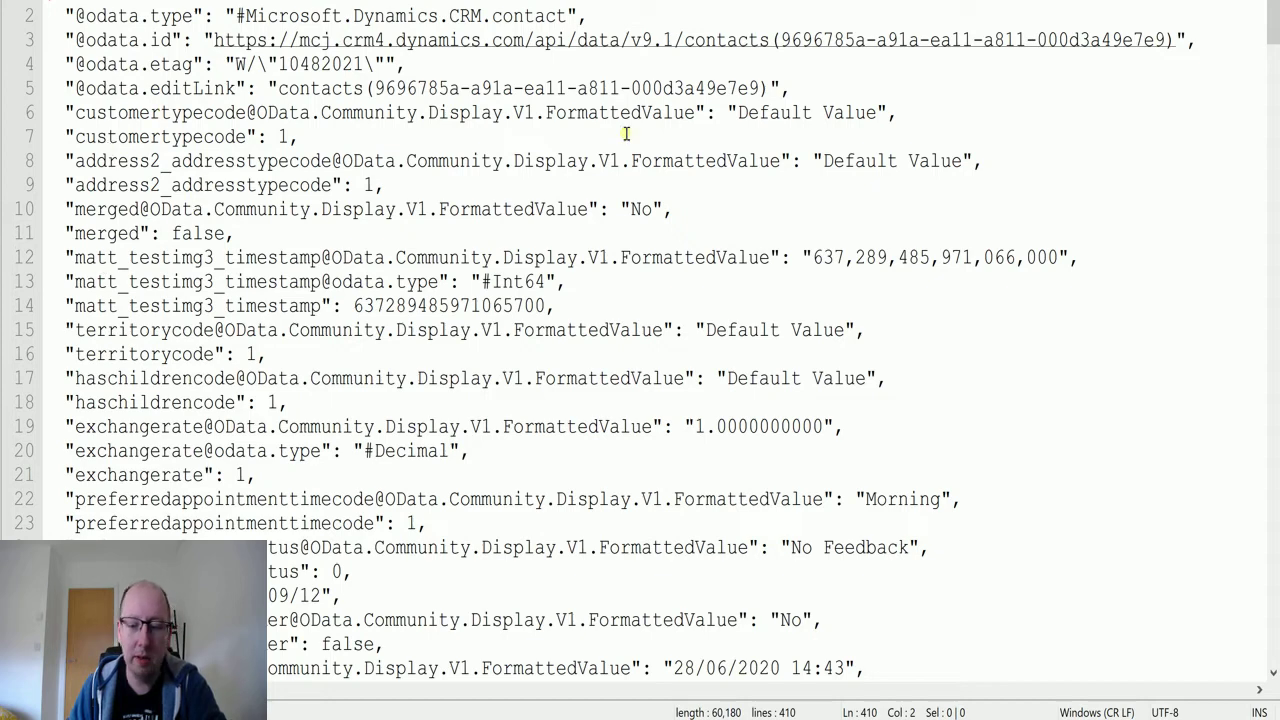
{"action": "scroll", "coordinate": [603, 378], "scroll_direction": "down", "scroll_amount": 1}
{"action": "key", "text": "ctrl+f"}
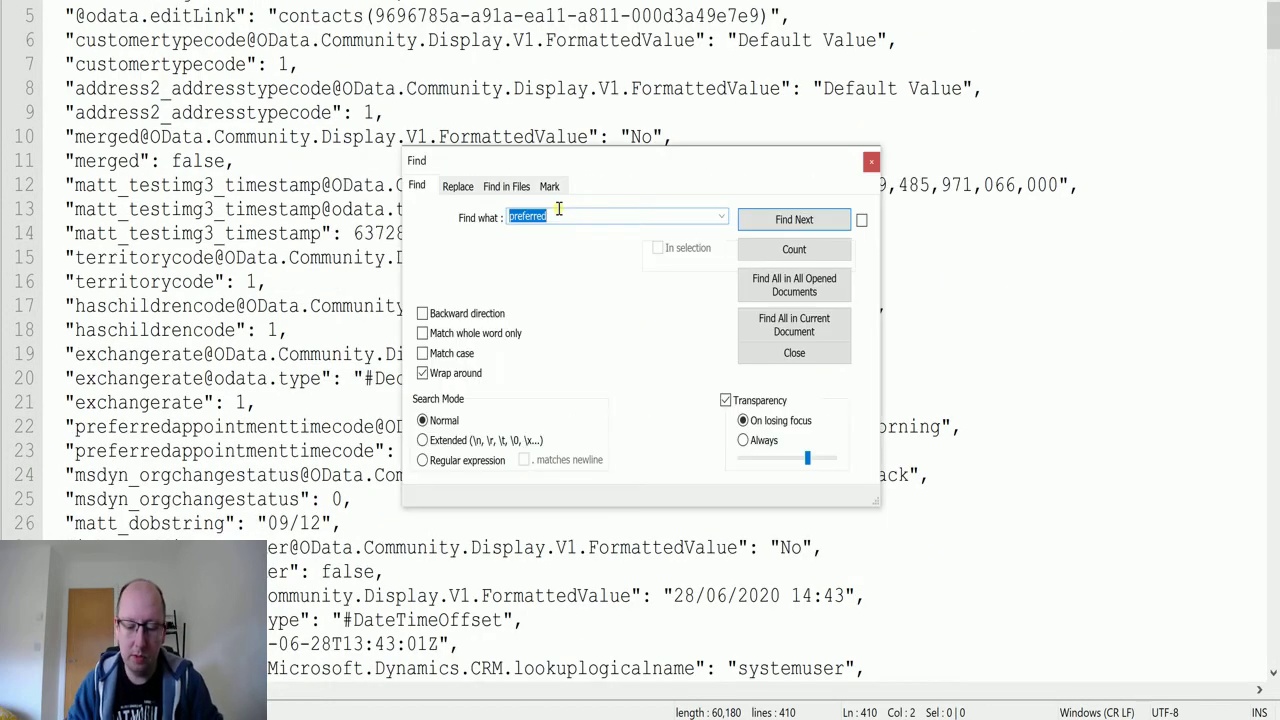
{"action": "type", "text": "marital"}
{"action": "key", "text": "Return"}
{"action": "key", "text": "ctrl+a"}
{"action": "key", "text": "BackSpace"}
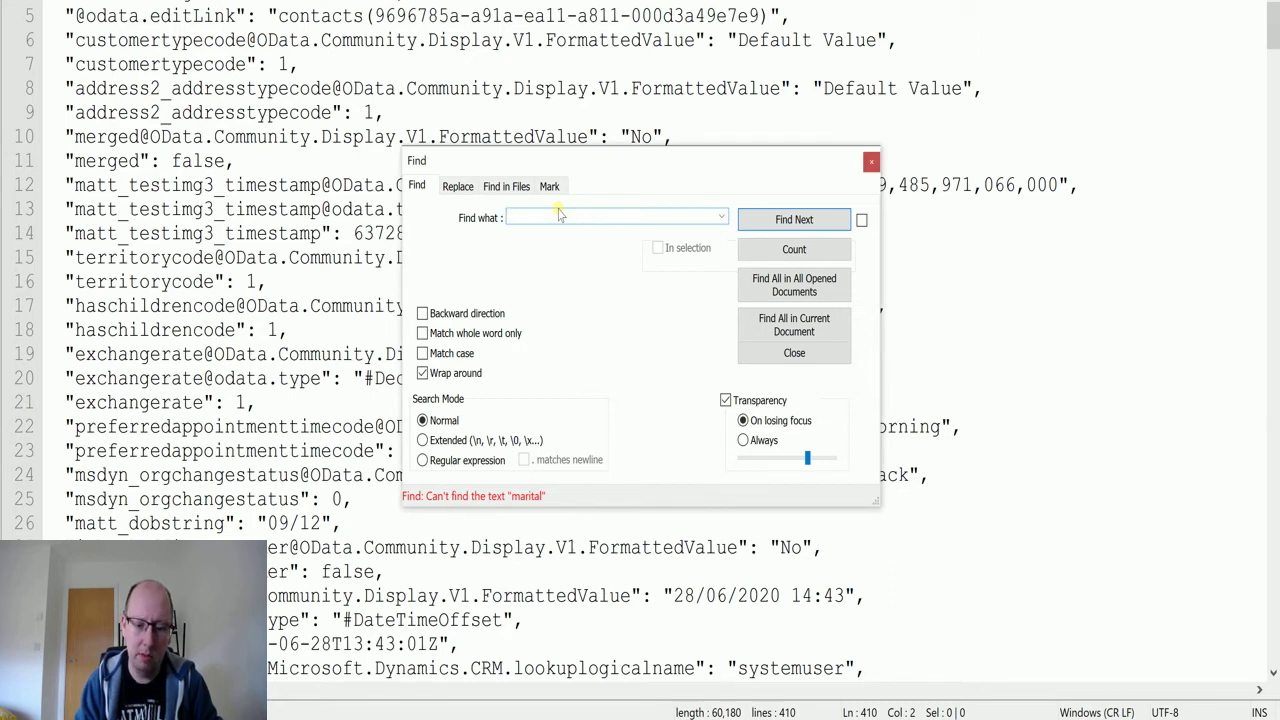
Step: Search the JSON for "preferred", step through the matches, and close the search
{"action": "type", "text": "preferre"}
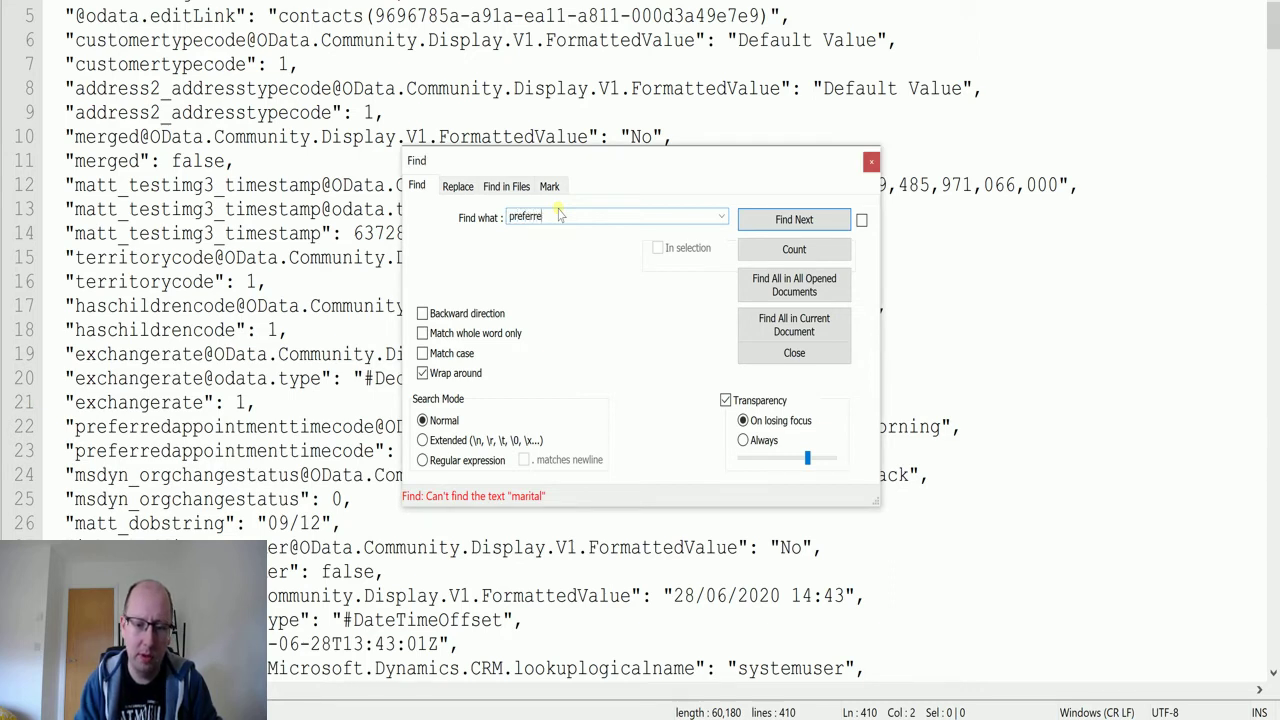
{"action": "type", "text": "d"}
{"action": "key", "text": "Return"}
{"action": "key", "text": "Return"}
{"action": "key", "text": "Return"}
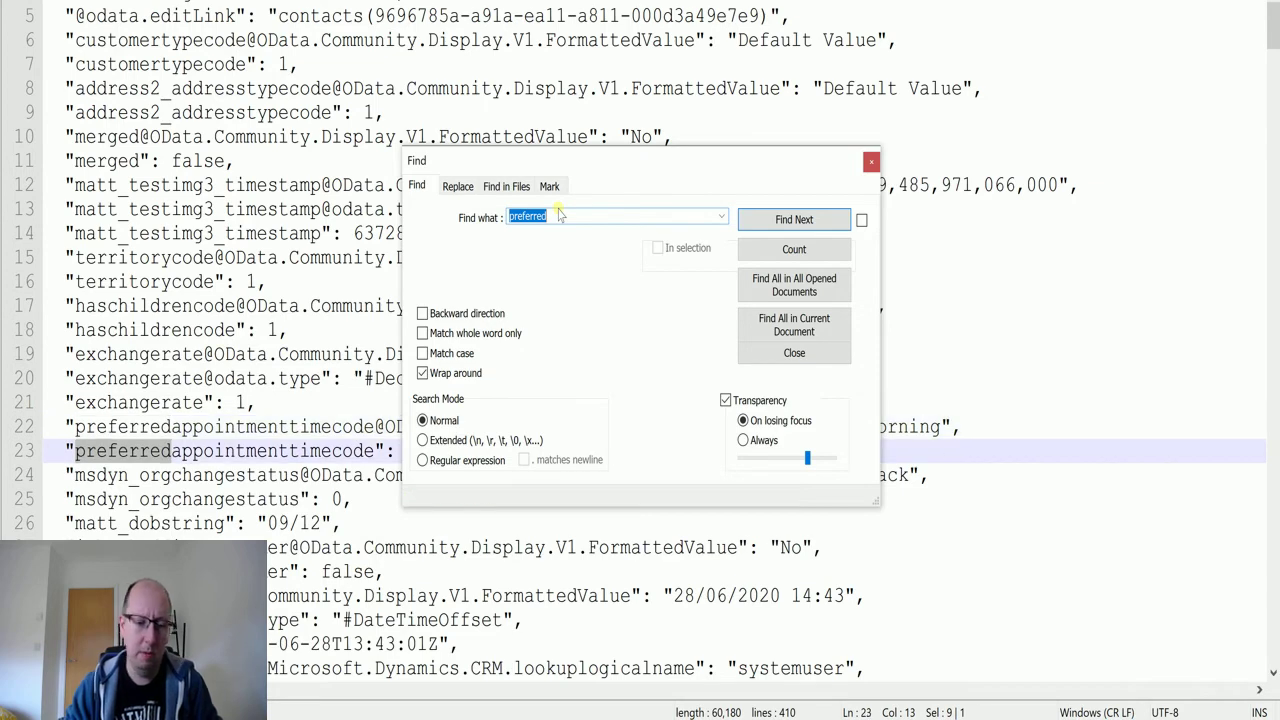
{"action": "left_click", "coordinate": [871, 161]}
Step: Highlight the preferredcontactmethodcode FormattedValue entry and the raw preferredcontactmethodcode entry to compare them
{"action": "left_click_drag", "start_coordinate": [353, 412], "coordinate": [352, 380]}
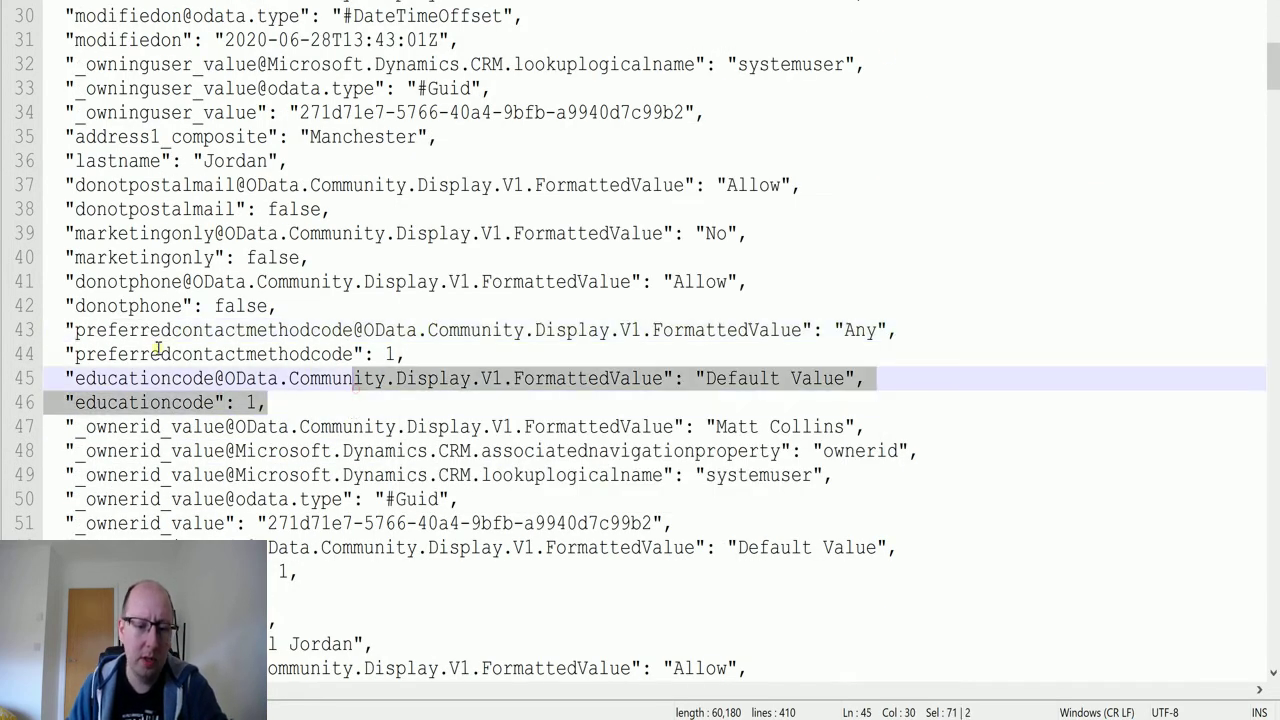
{"action": "left_click", "coordinate": [173, 355]}
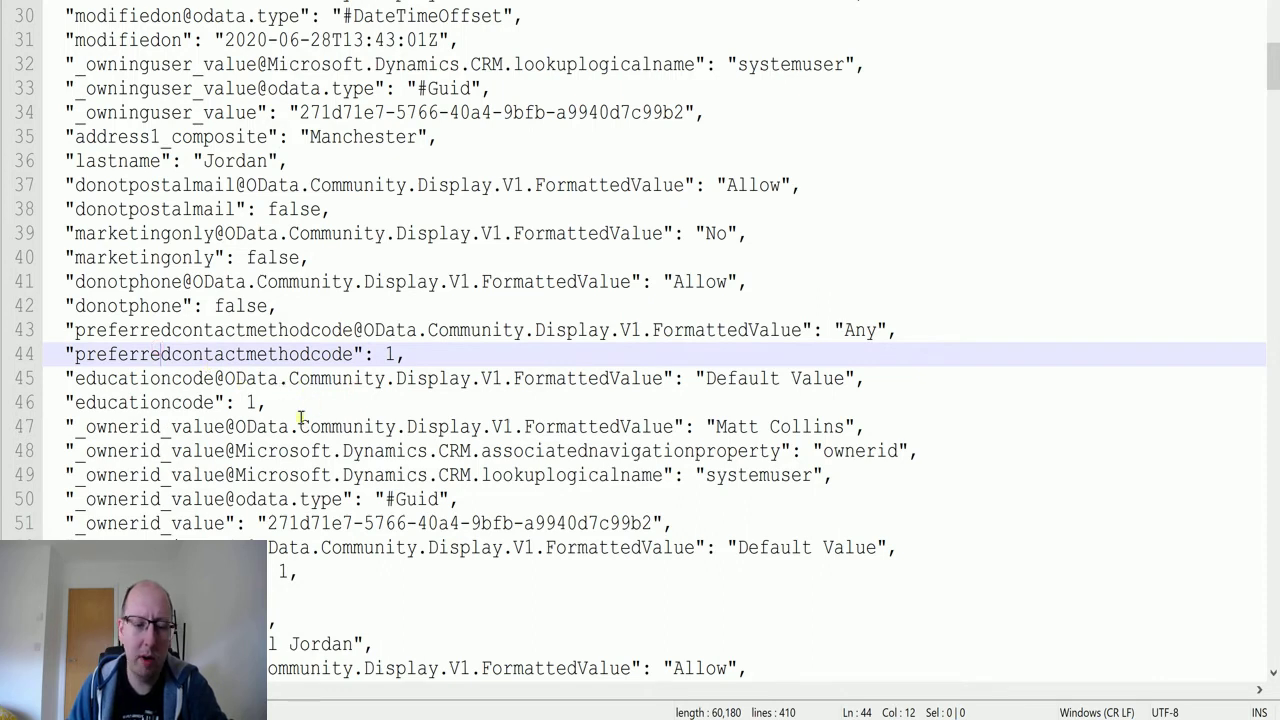
{"action": "left_click_drag", "start_coordinate": [75, 334], "coordinate": [804, 340]}
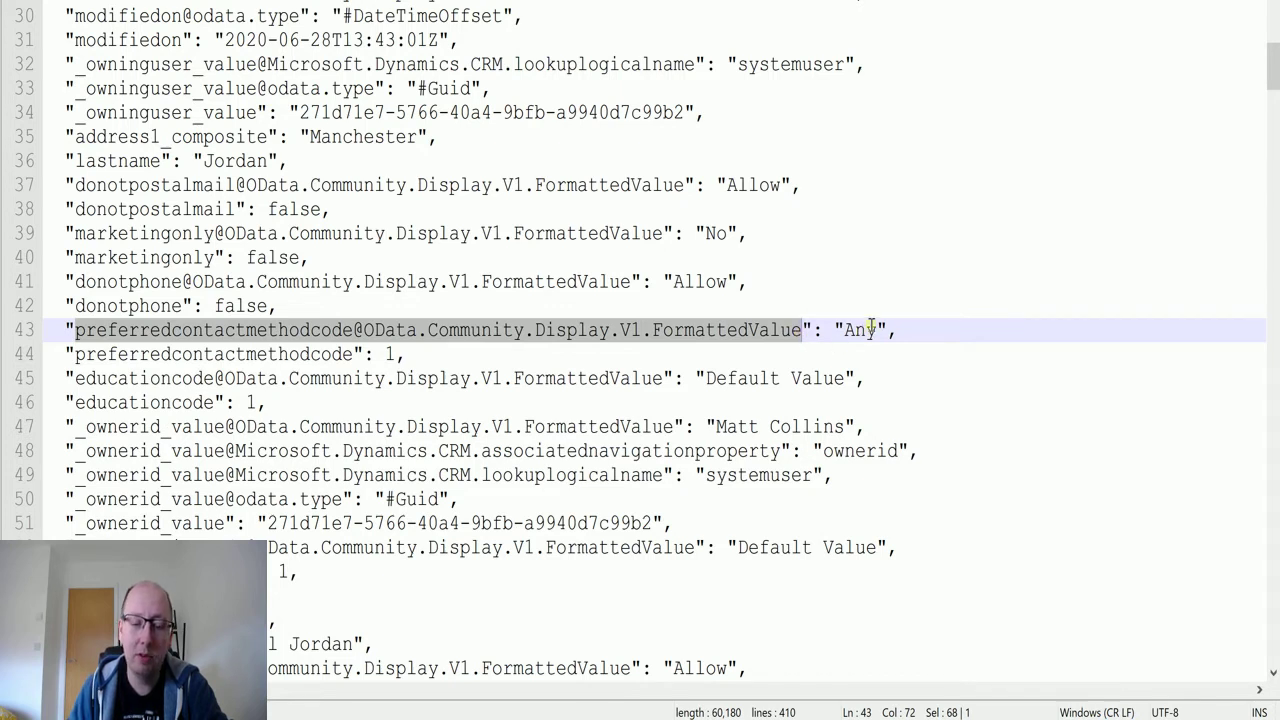
{"action": "left_click_drag", "start_coordinate": [353, 356], "coordinate": [108, 356]}
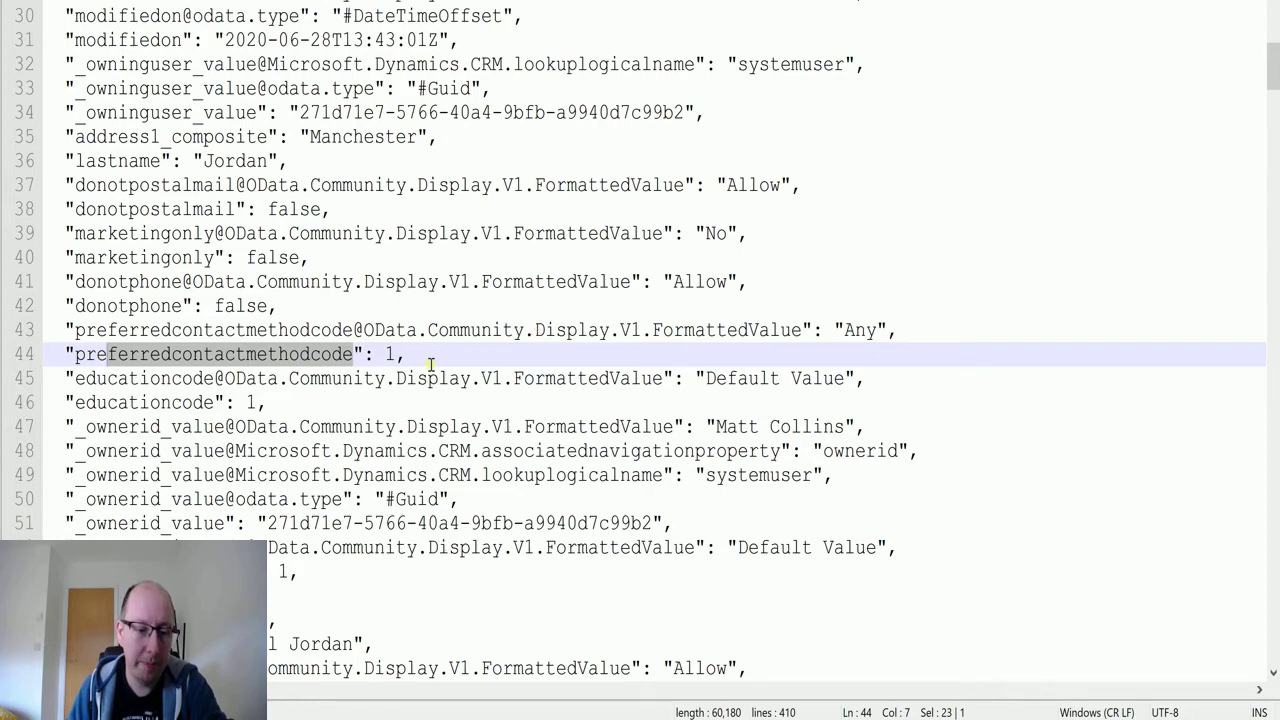
Step: Search the JSON for "mar" and "marit", close the search, and return to the start of the document
{"action": "key", "text": "ctrl+f"}
{"action": "type", "text": "mar"}
{"action": "key", "text": "Return"}
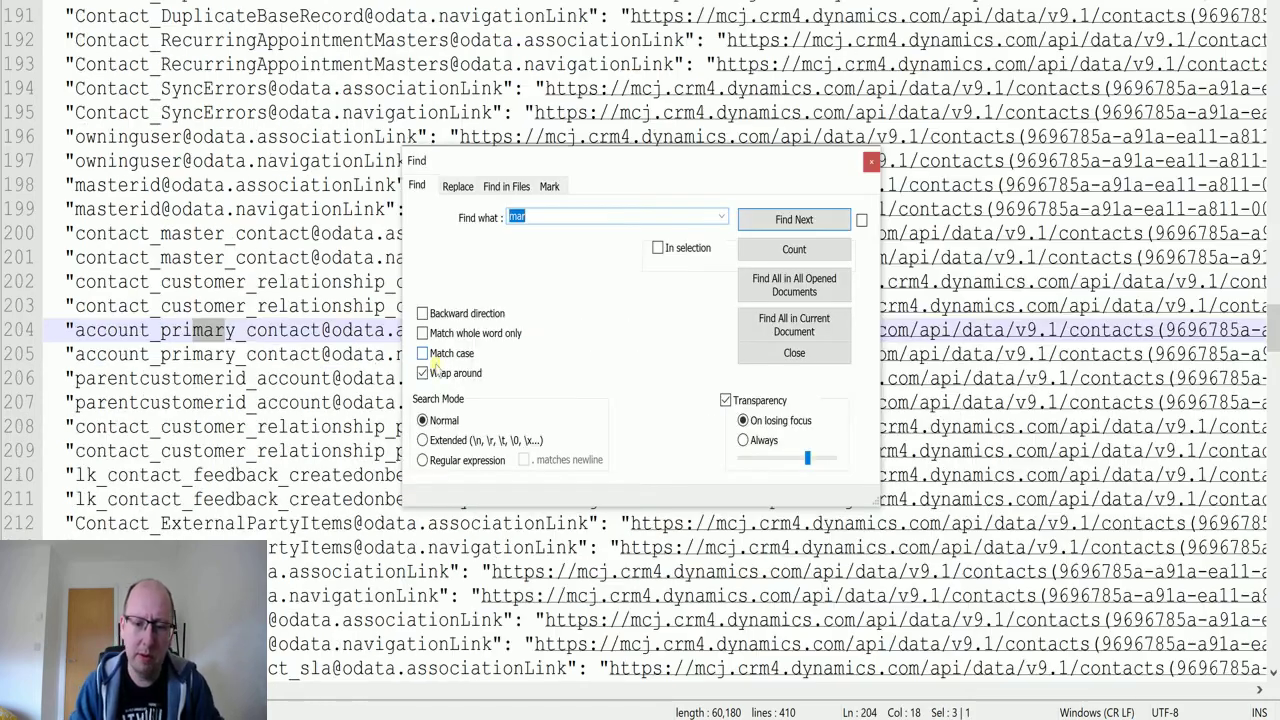
{"action": "key", "text": "BackSpace"}
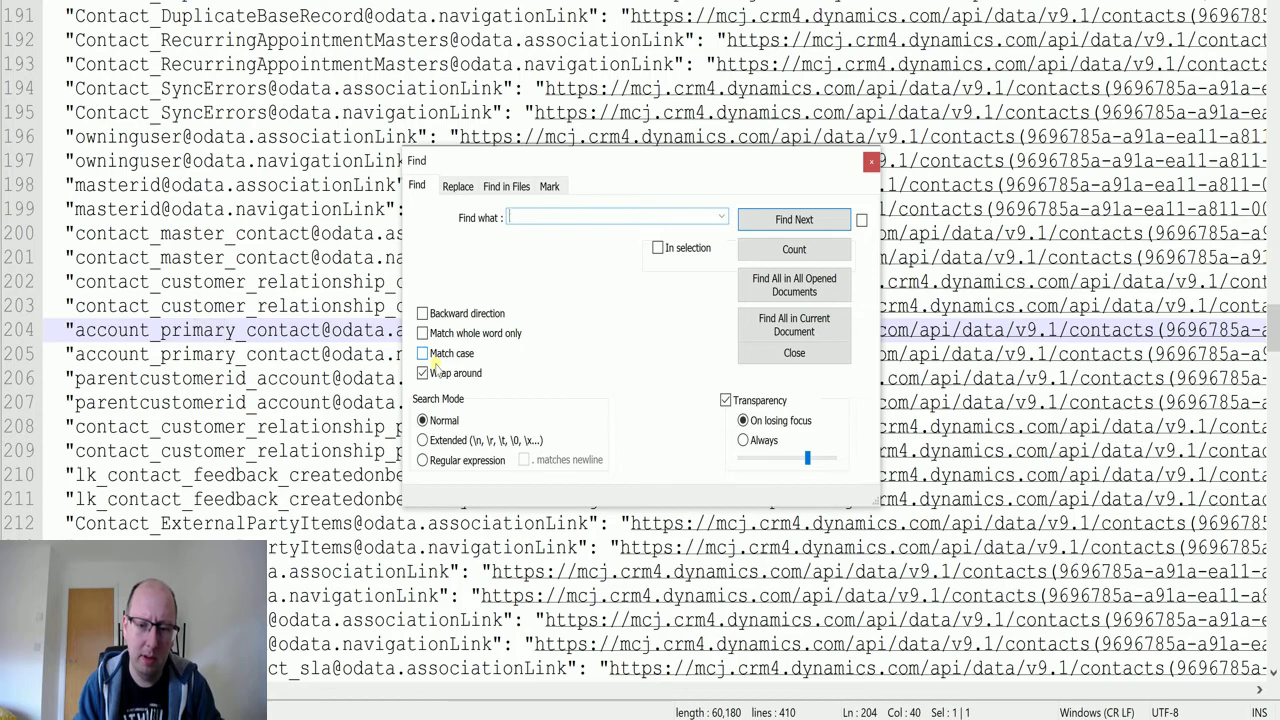
{"action": "key", "text": "Return"}
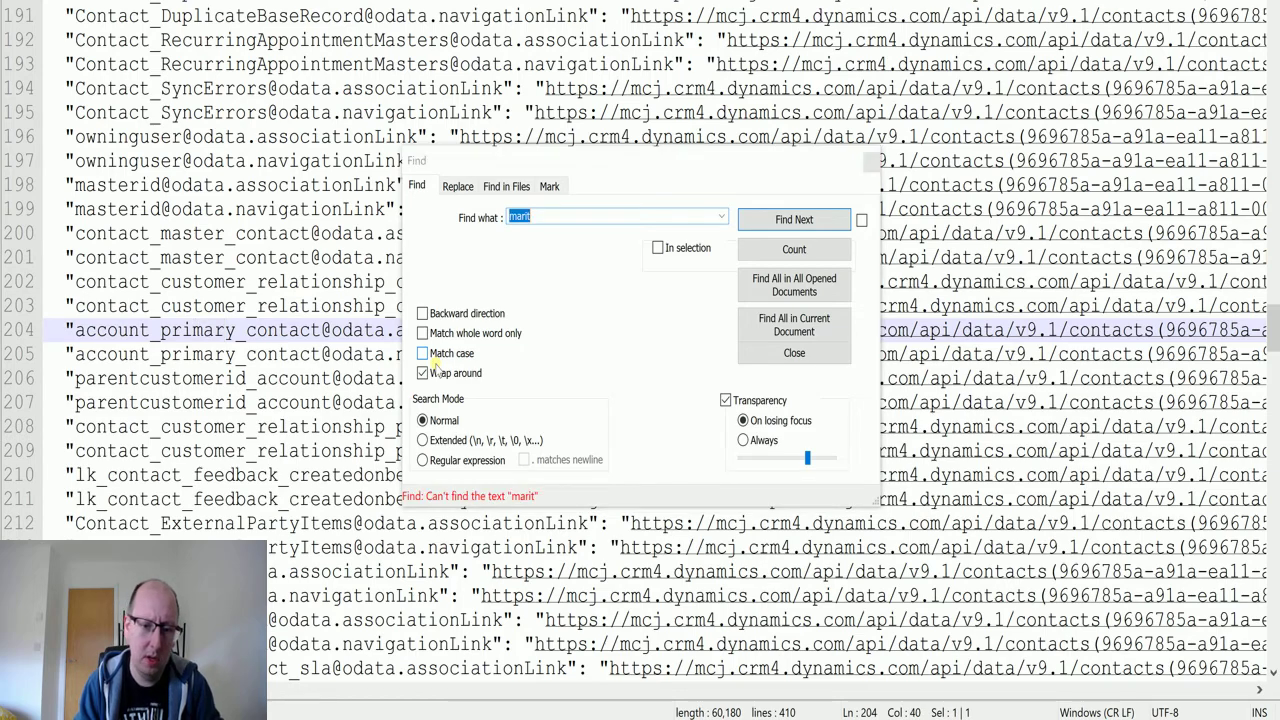
{"action": "key", "text": "BackSpace"}
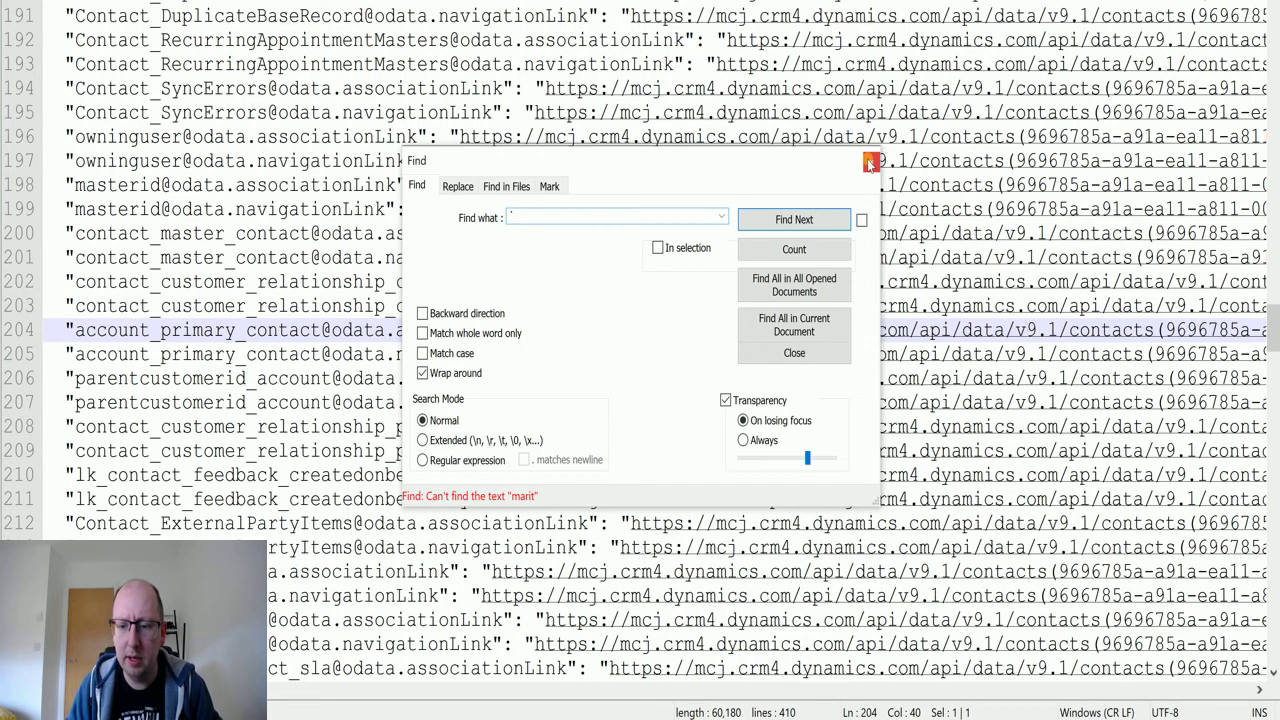
{"action": "left_click", "coordinate": [871, 161]}
{"action": "scroll", "coordinate": [605, 257], "scroll_direction": "up", "scroll_amount": 20}
{"action": "scroll", "coordinate": [605, 257], "scroll_direction": "up", "scroll_amount": 20}
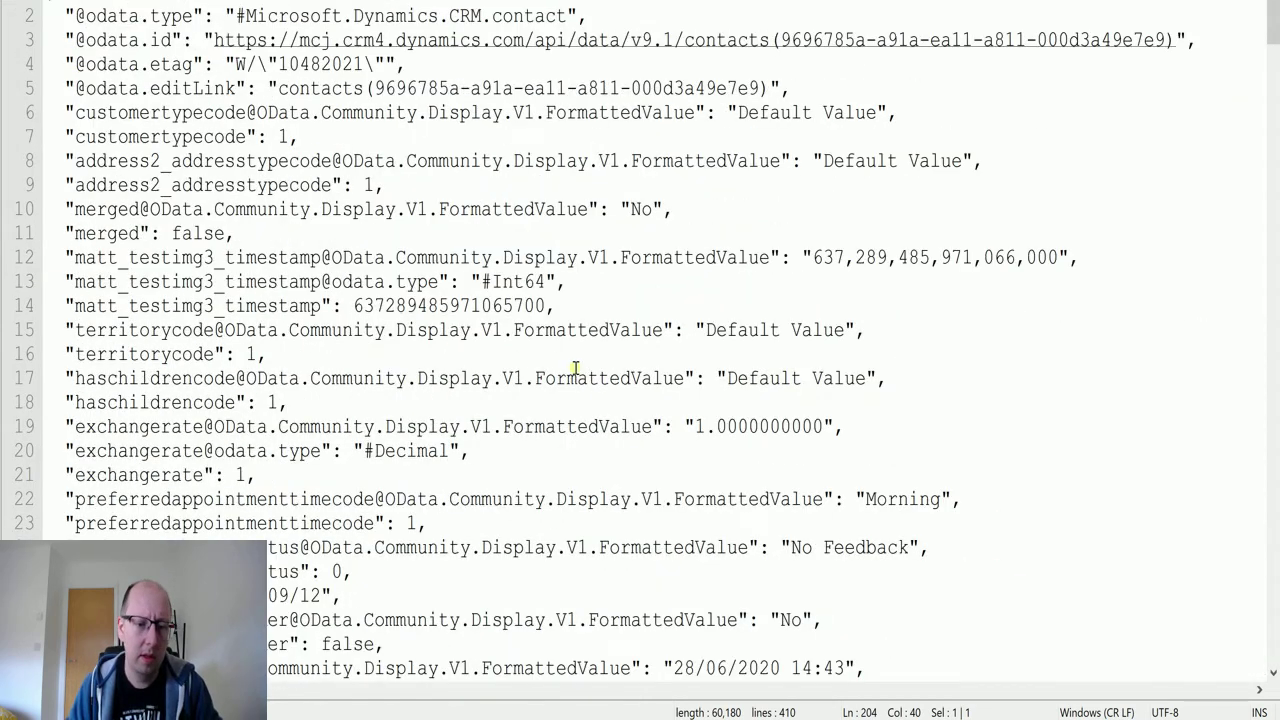
Step: Switch back to Power Automate and examine the Create HTML table output in the test run
{"action": "key", "text": "alt+Tab"}
{"action": "scroll", "coordinate": [783, 410], "scroll_direction": "down", "scroll_amount": 3}
{"action": "scroll", "coordinate": [783, 410], "scroll_direction": "down", "scroll_amount": 3}
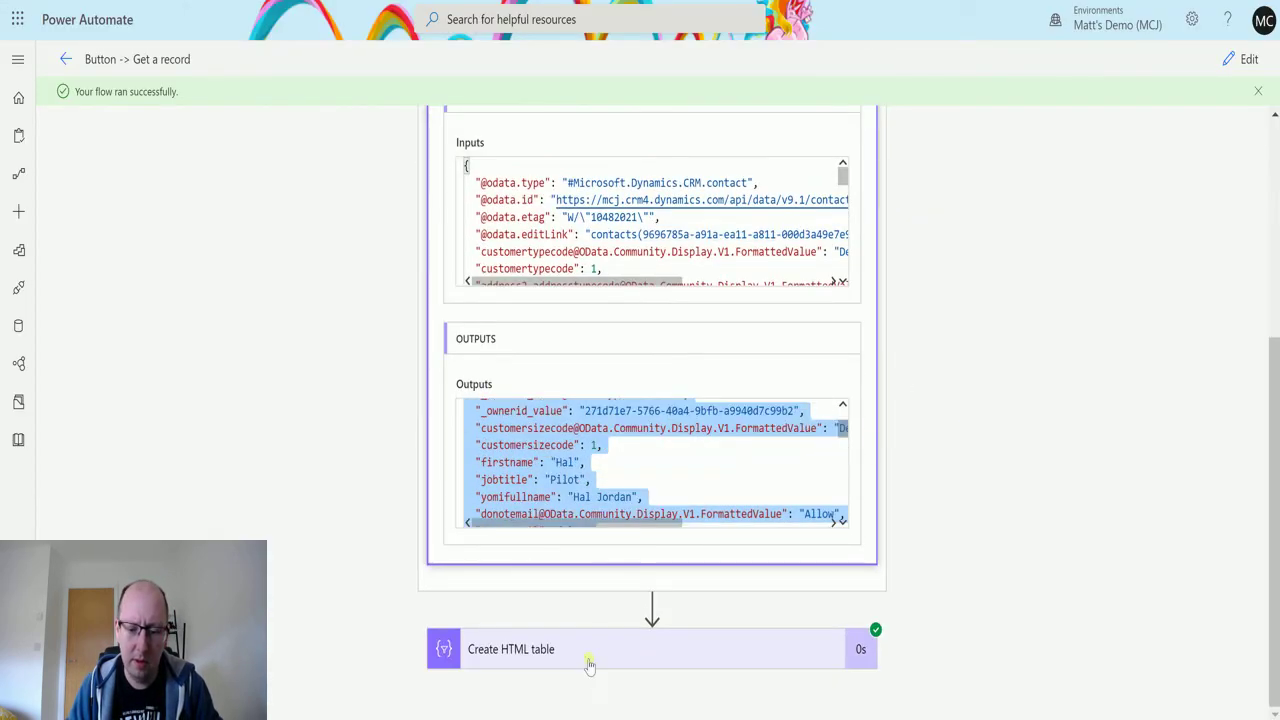
{"action": "left_click", "coordinate": [646, 640]}
{"action": "scroll", "coordinate": [766, 514], "scroll_direction": "down", "scroll_amount": 3}
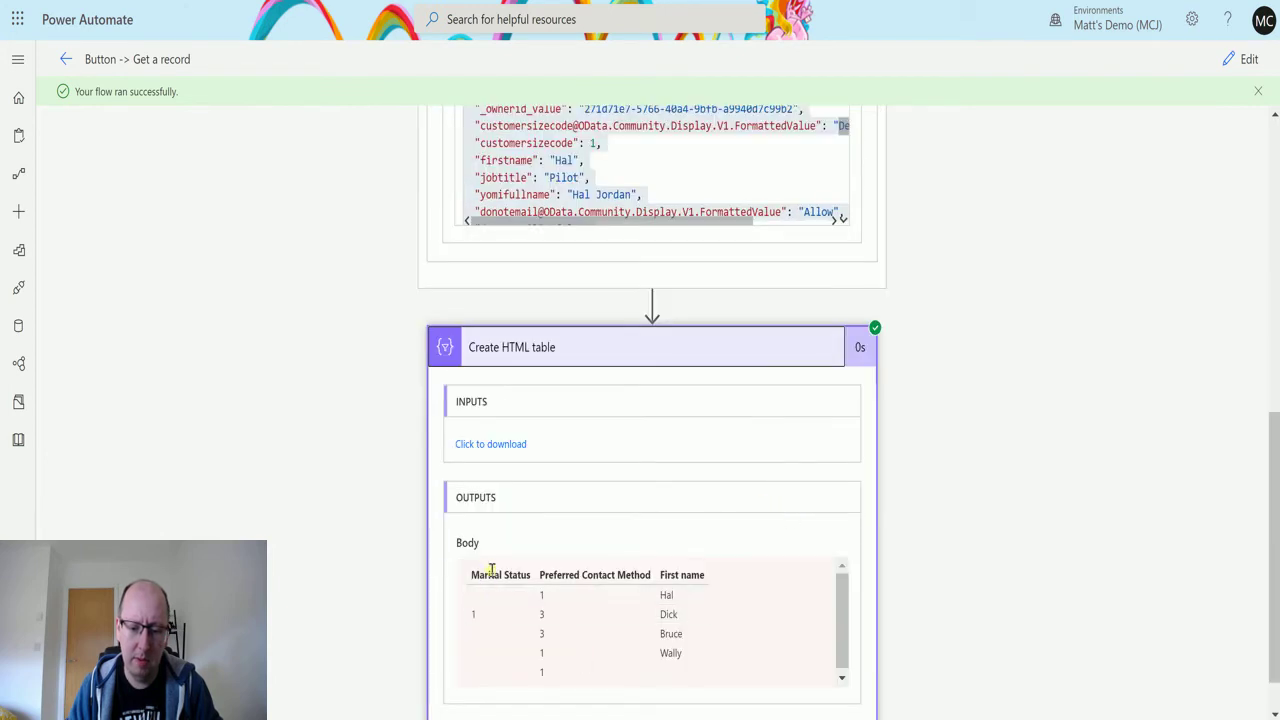
Step: Check the field name behind the Marital Status value in the editable Create HTML table action, and search the text editor's JSON for "family"
{"action": "left_click", "coordinate": [1250, 59]}
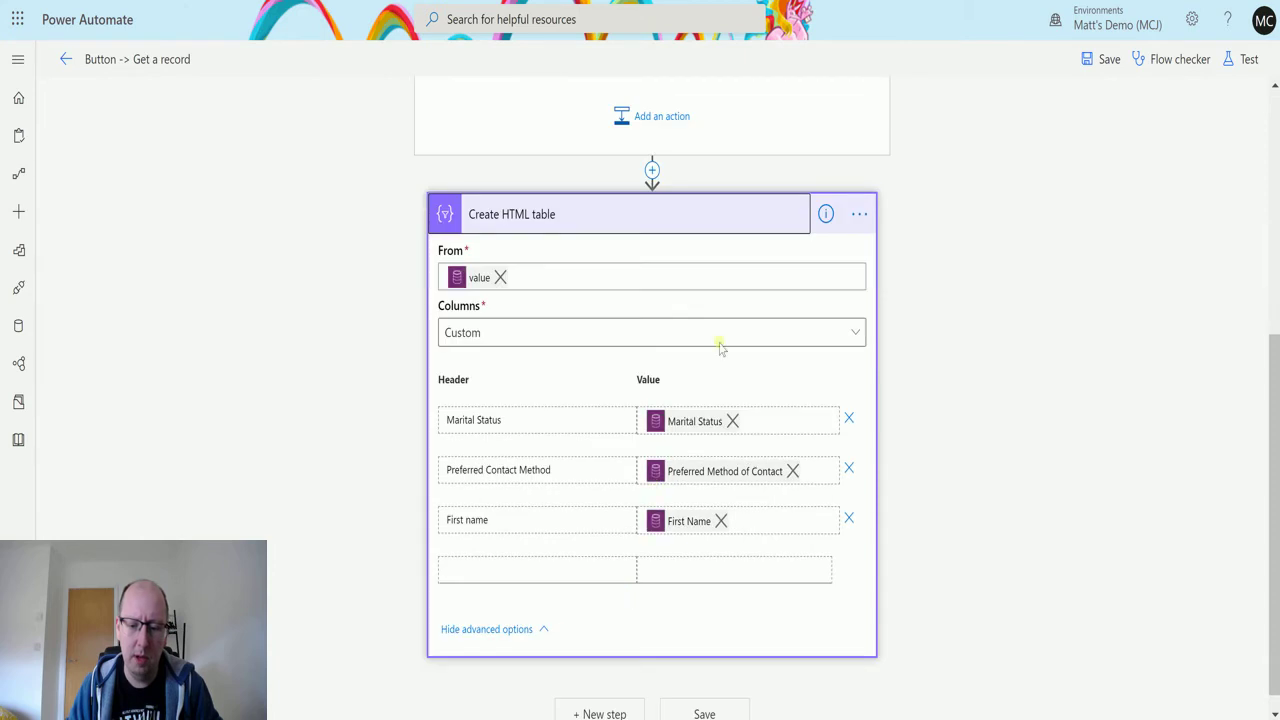
{"action": "mouse_move", "coordinate": [713, 430]}
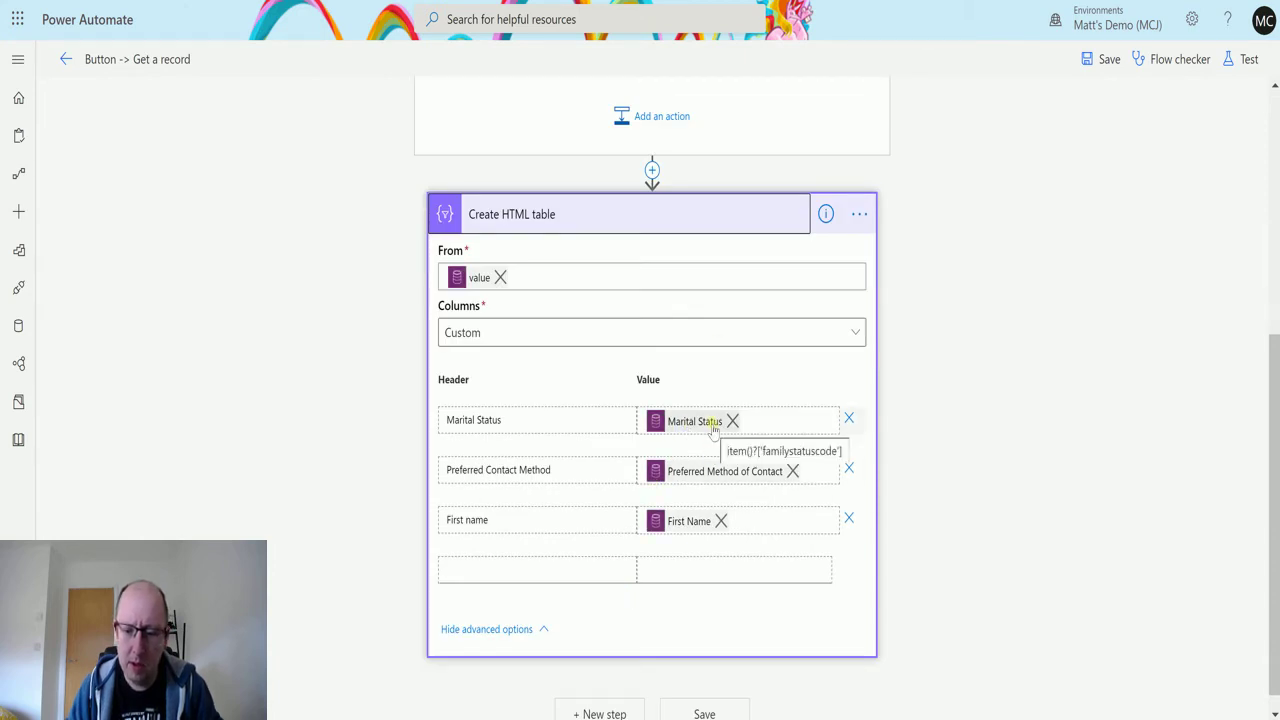
{"action": "key", "text": "alt+Tab"}
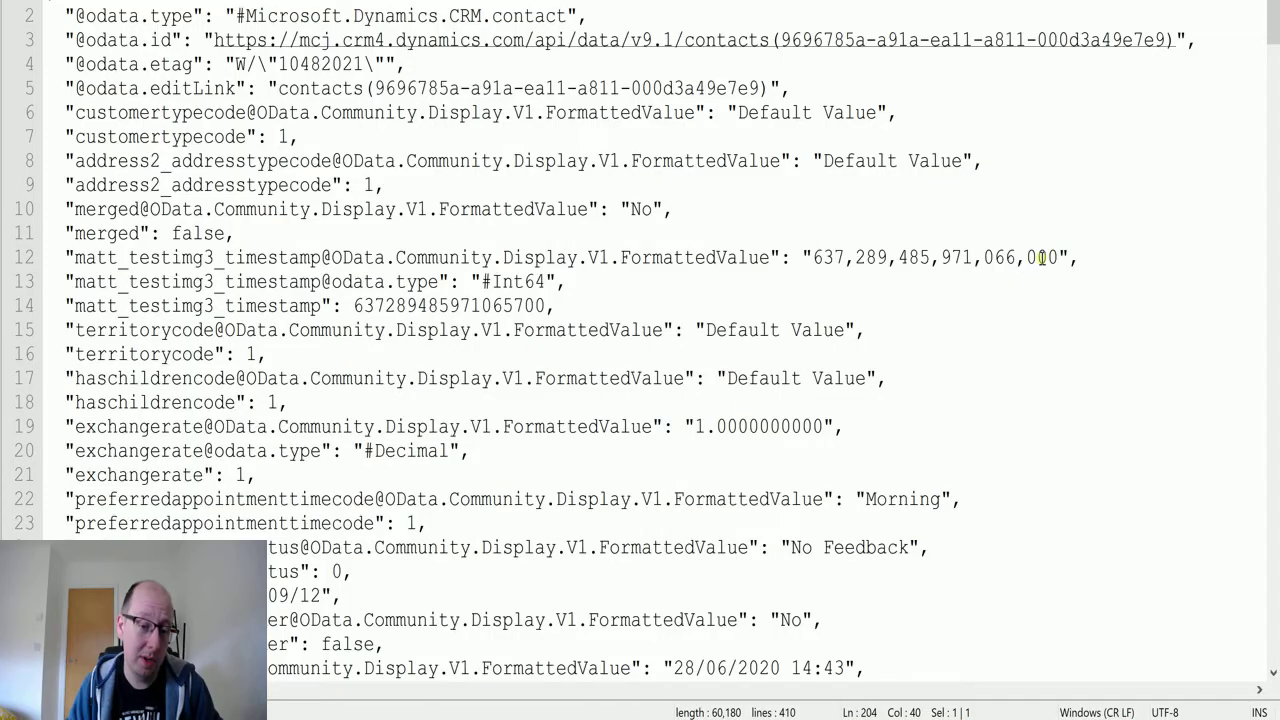
{"action": "key", "text": "ctrl+f"}
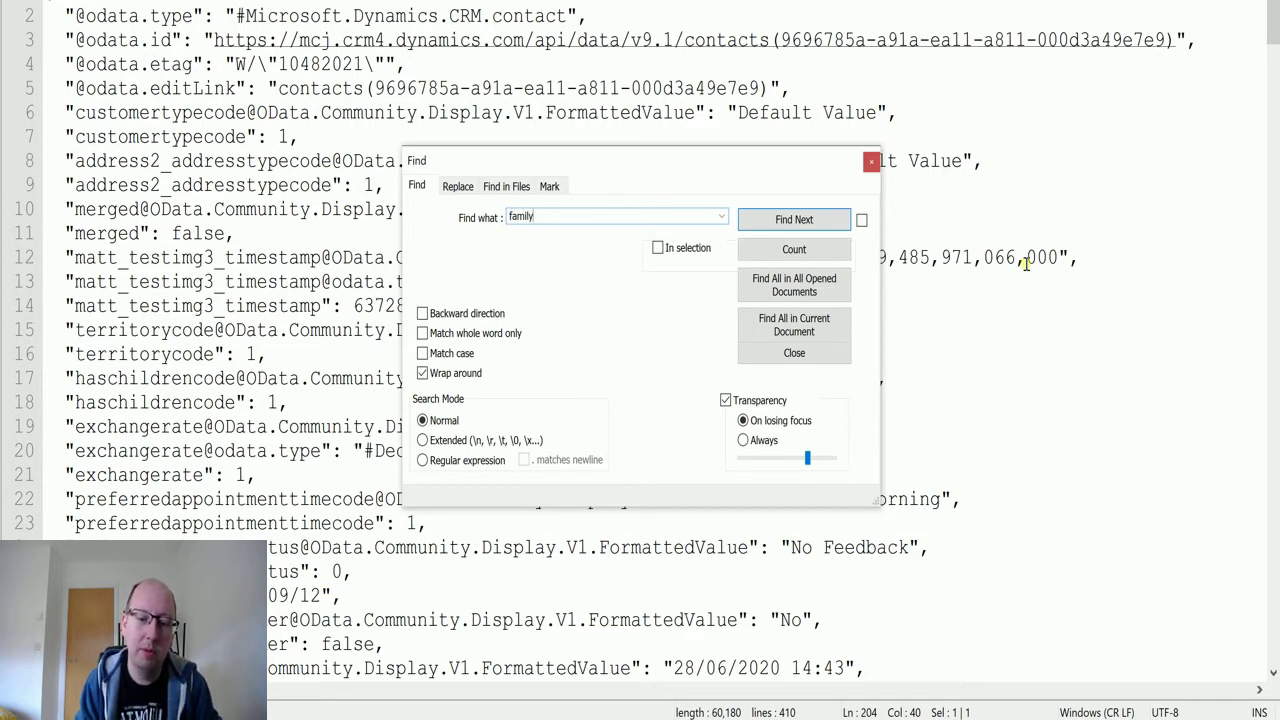
{"action": "type", "text": "family"}
{"action": "key", "text": "Return"}
{"action": "key", "text": "BackSpace"}
{"action": "key", "text": "BackSpace"}
{"action": "key", "text": "BackSpace"}
{"action": "key", "text": "BackSpace"}
{"action": "key", "text": "BackSpace"}
{"action": "key", "text": "BackSpace"}
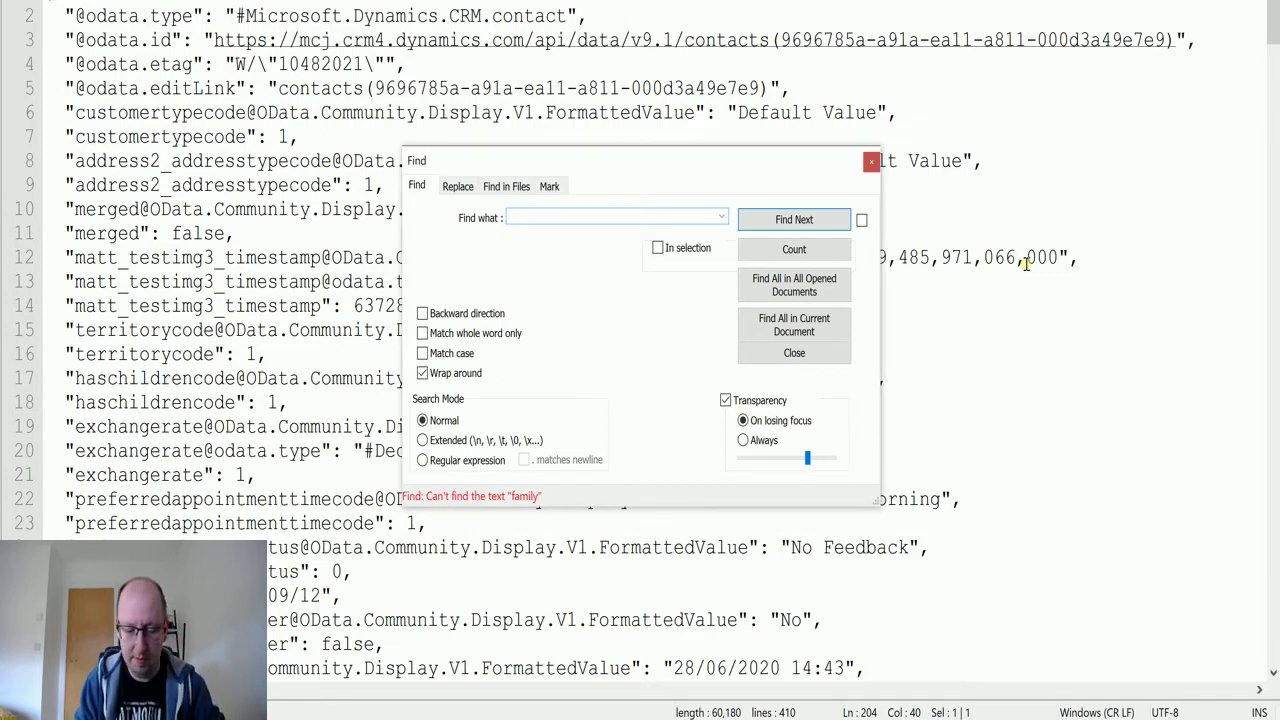
Step: Close the search and look through the JSON from the start for an entry matching the Marital Status field
{"action": "key", "text": "Escape"}
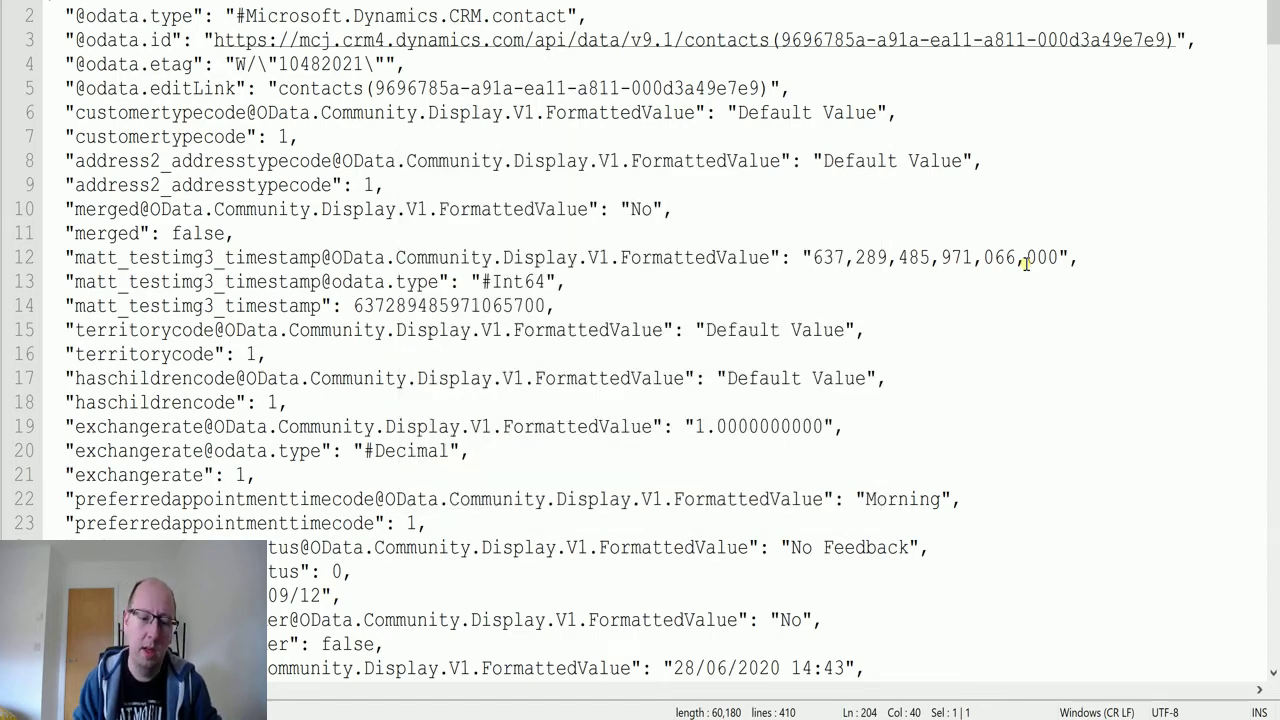
{"action": "scroll", "coordinate": [675, 291], "scroll_direction": "down", "scroll_amount": 4}
{"action": "scroll", "coordinate": [675, 291], "scroll_direction": "up", "scroll_amount": 4}
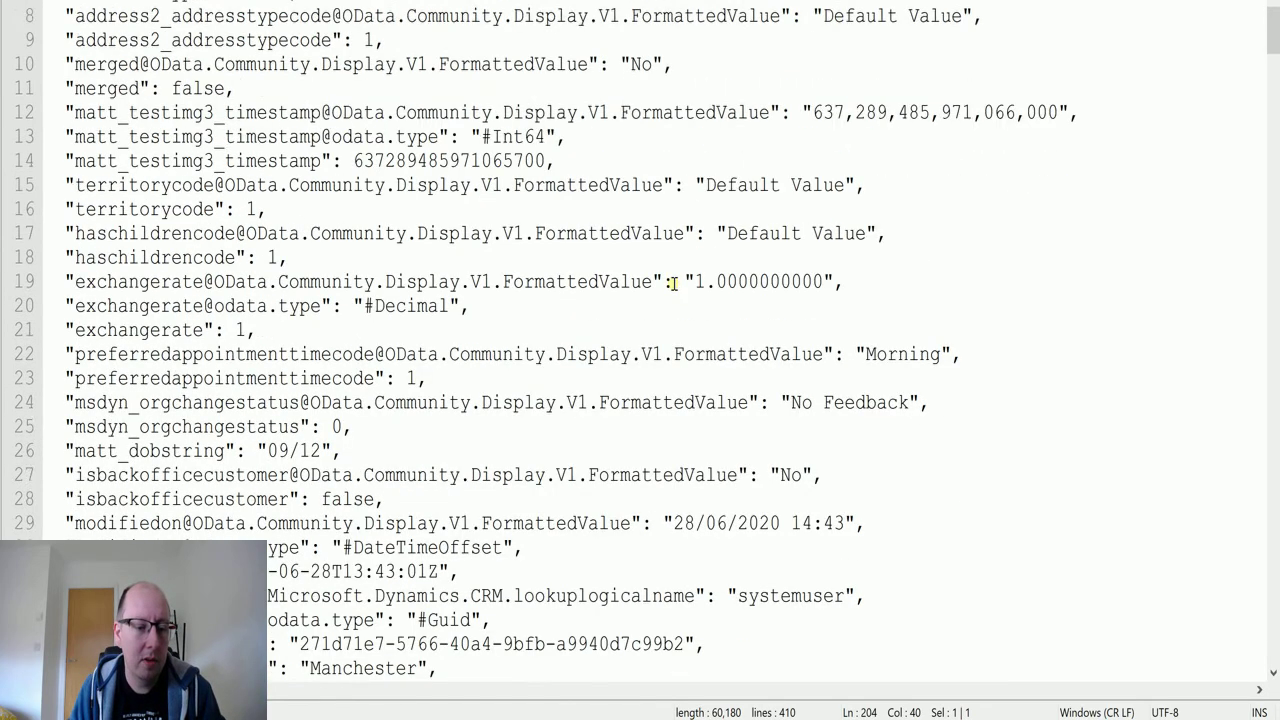
{"action": "scroll", "coordinate": [300, 190], "scroll_direction": "down", "scroll_amount": 12}
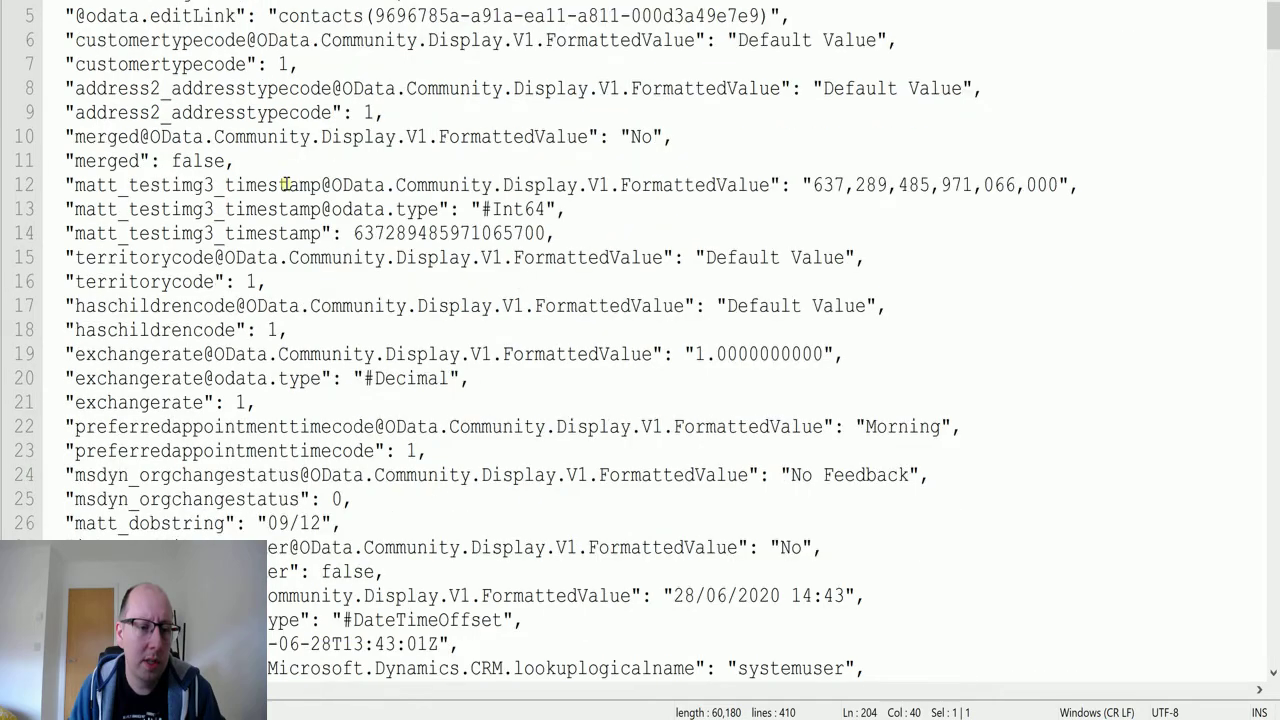
{"action": "scroll", "coordinate": [331, 195], "scroll_direction": "down", "scroll_amount": 6}
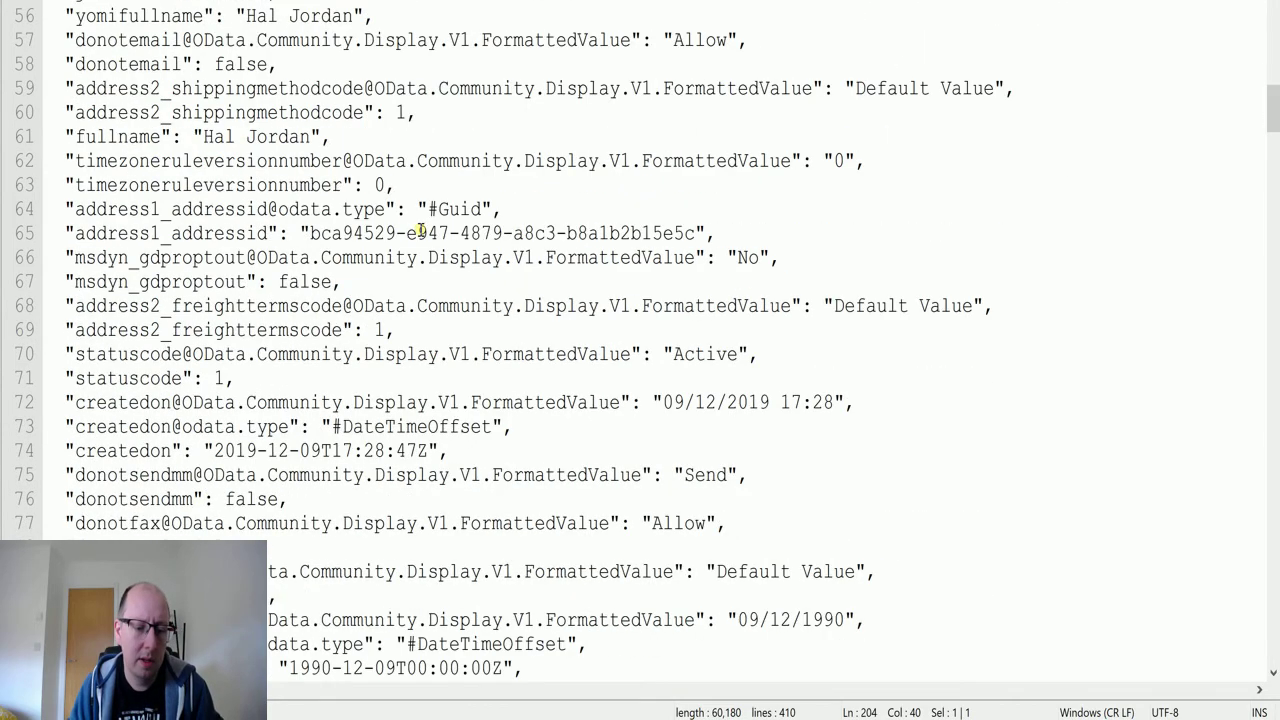
{"action": "scroll", "coordinate": [421, 231], "scroll_direction": "down", "scroll_amount": 7}
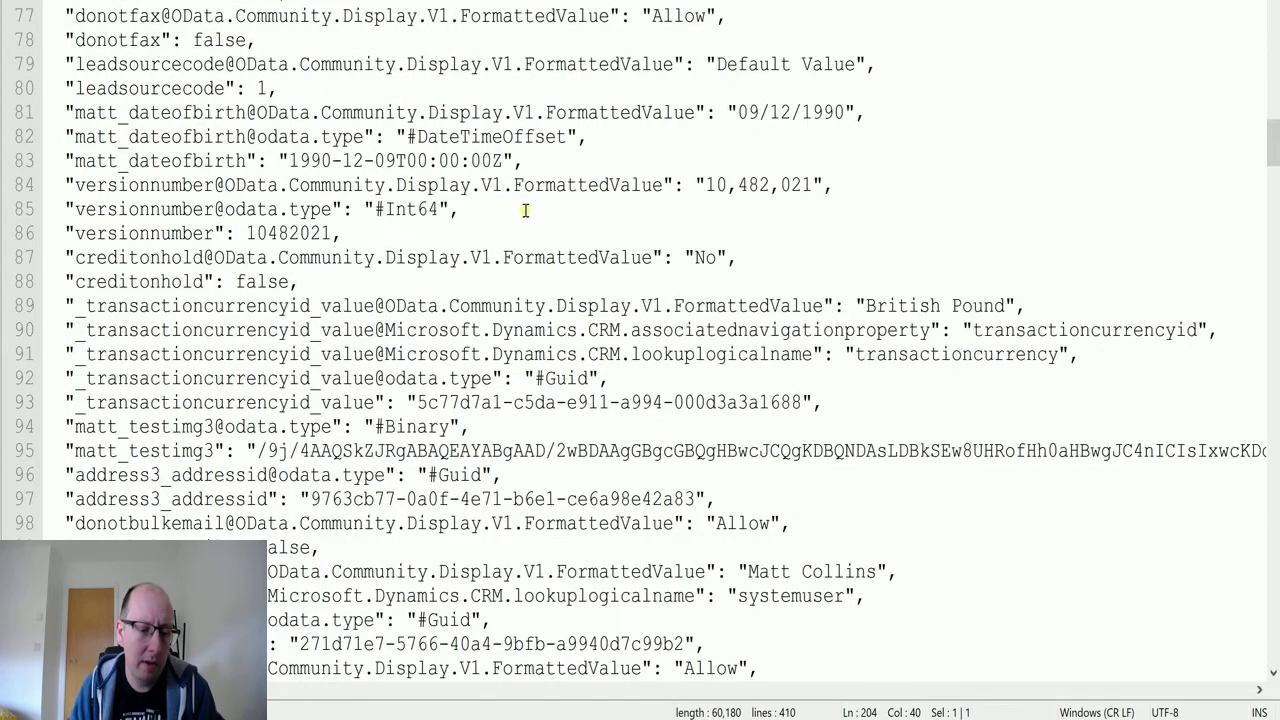
{"action": "scroll", "coordinate": [524, 210], "scroll_direction": "down", "scroll_amount": 2}
{"action": "scroll", "coordinate": [300, 430], "scroll_direction": "down", "scroll_amount": 8}
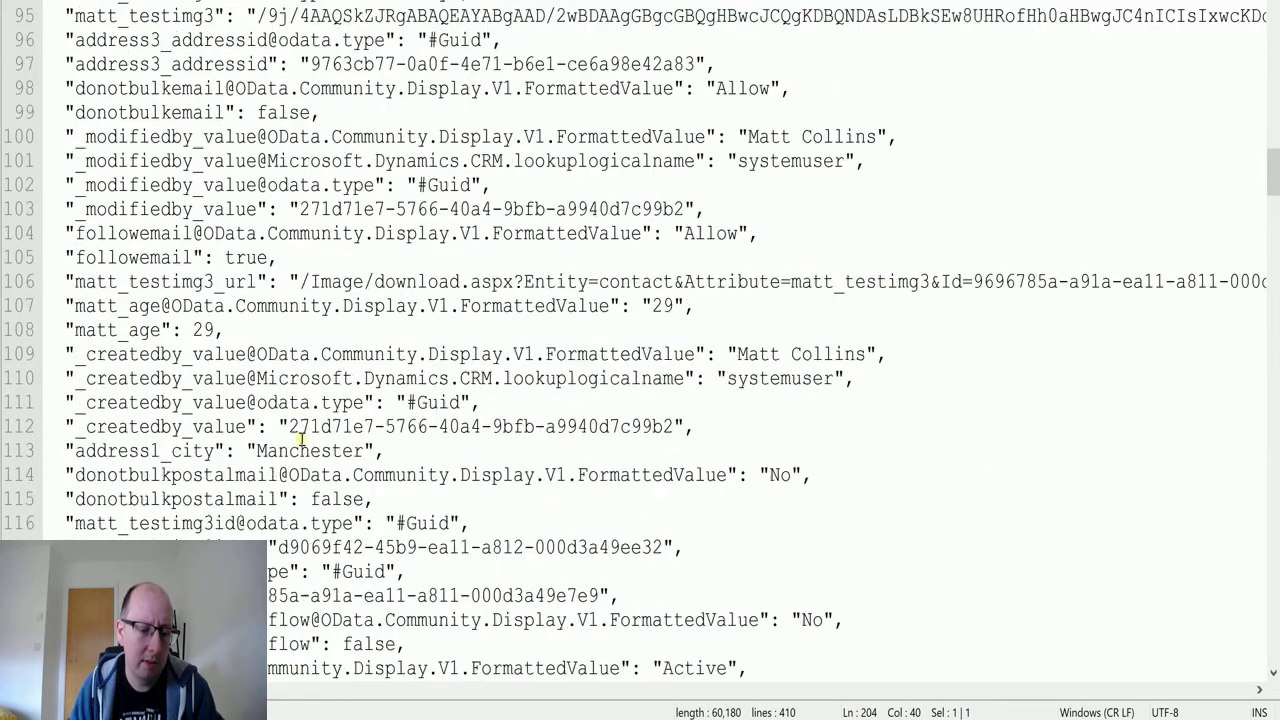
{"action": "scroll", "coordinate": [305, 427], "scroll_direction": "down", "scroll_amount": 2}
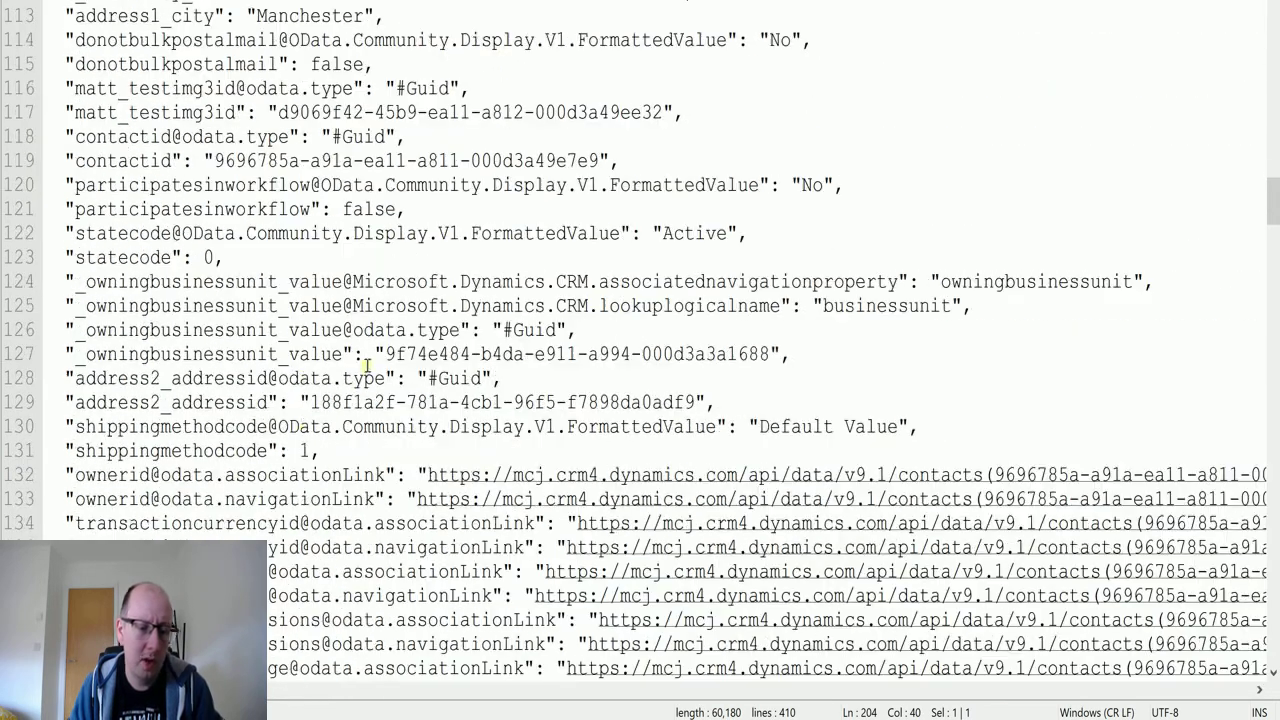
Step: Search the JSON for "fam", "f" and "fa", step through the matches, and close the search
{"action": "key", "text": "ctrl+f"}
{"action": "type", "text": "fam"}
{"action": "key", "text": "Return"}
{"action": "key", "text": "BackSpace"}
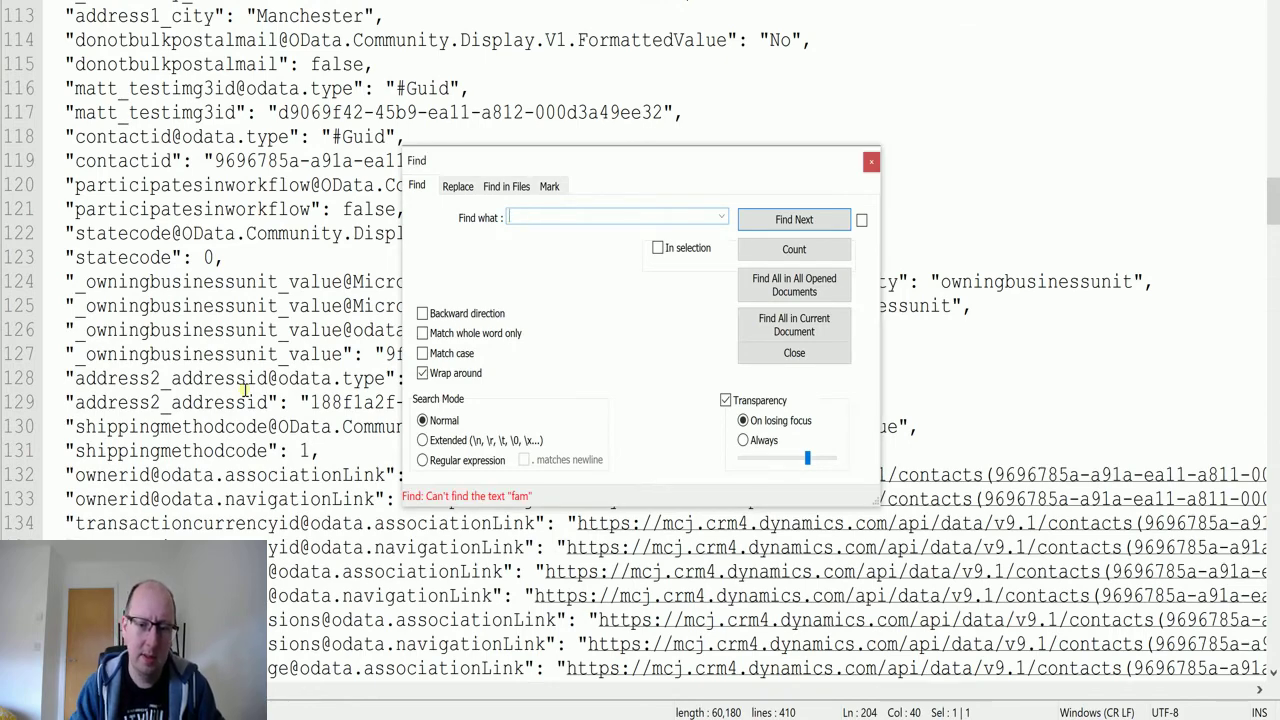
{"action": "key", "text": "Return"}
{"action": "key", "text": "Return"}
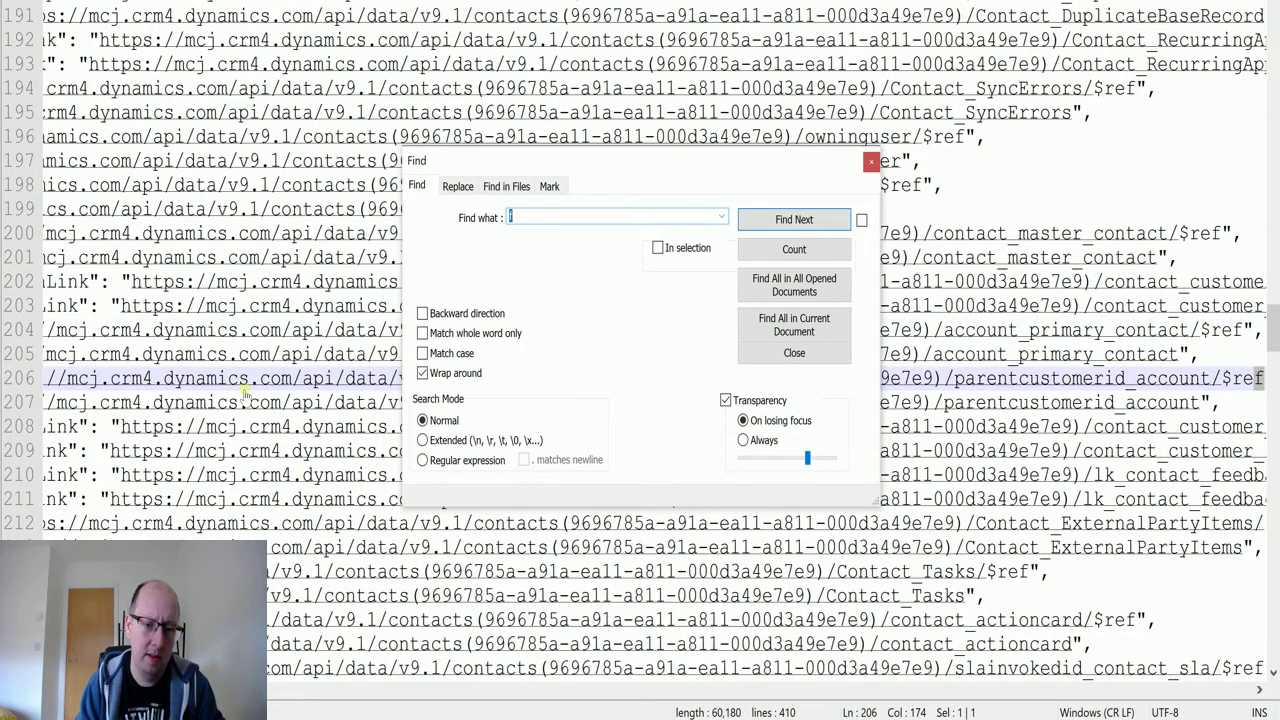
{"action": "type", "text": "a"}
{"action": "key", "text": "Return"}
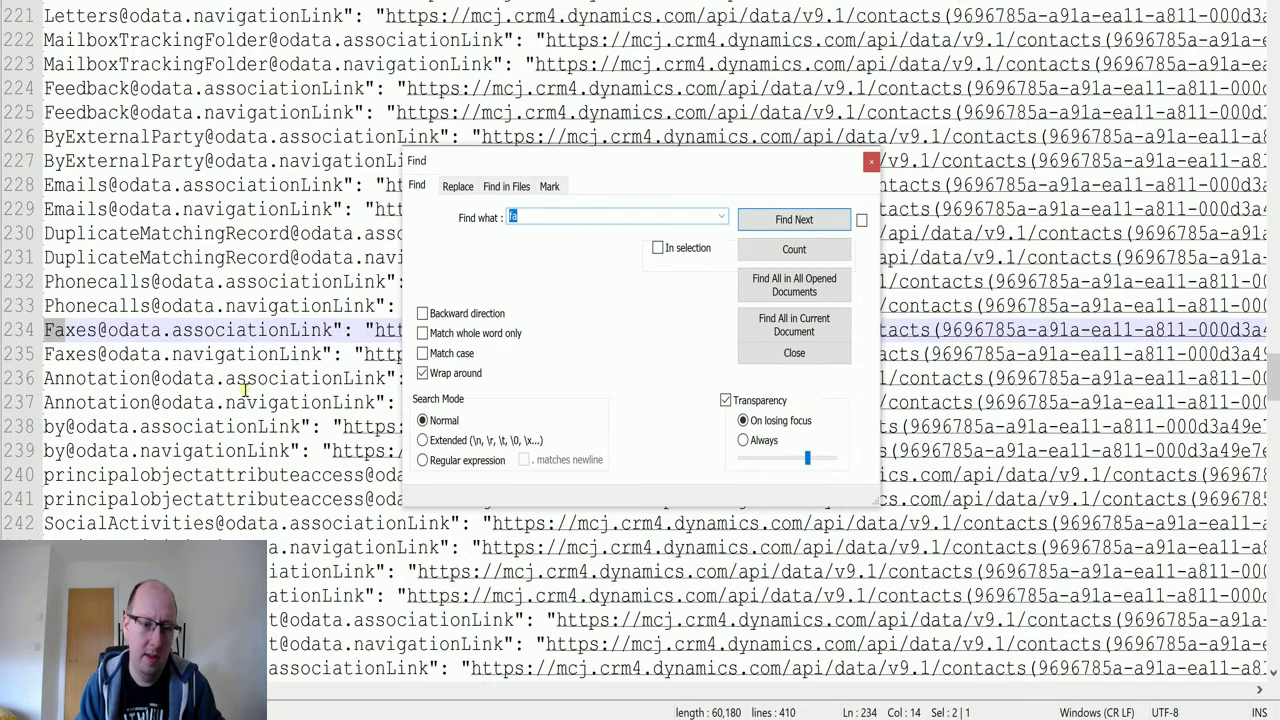
{"action": "key", "text": "Return"}
{"action": "key", "text": "Return"}
{"action": "key", "text": "Return"}
{"action": "key", "text": "Return"}
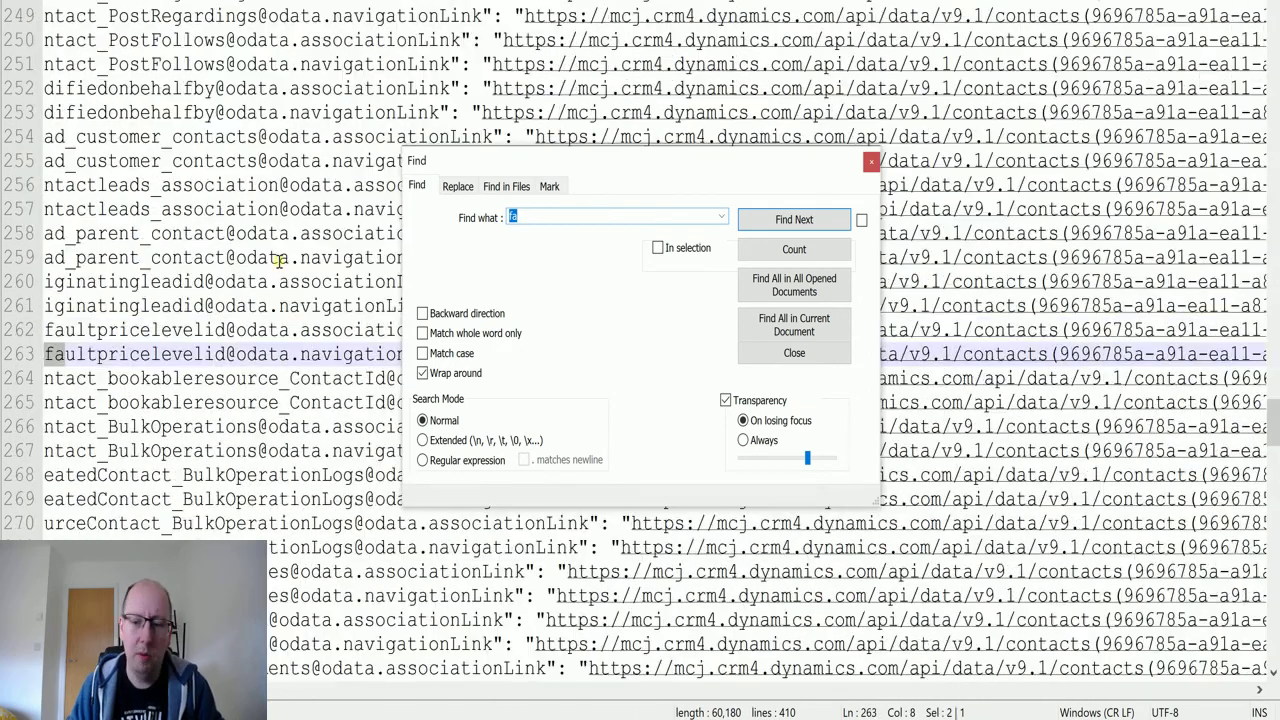
{"action": "left_click", "coordinate": [870, 163]}
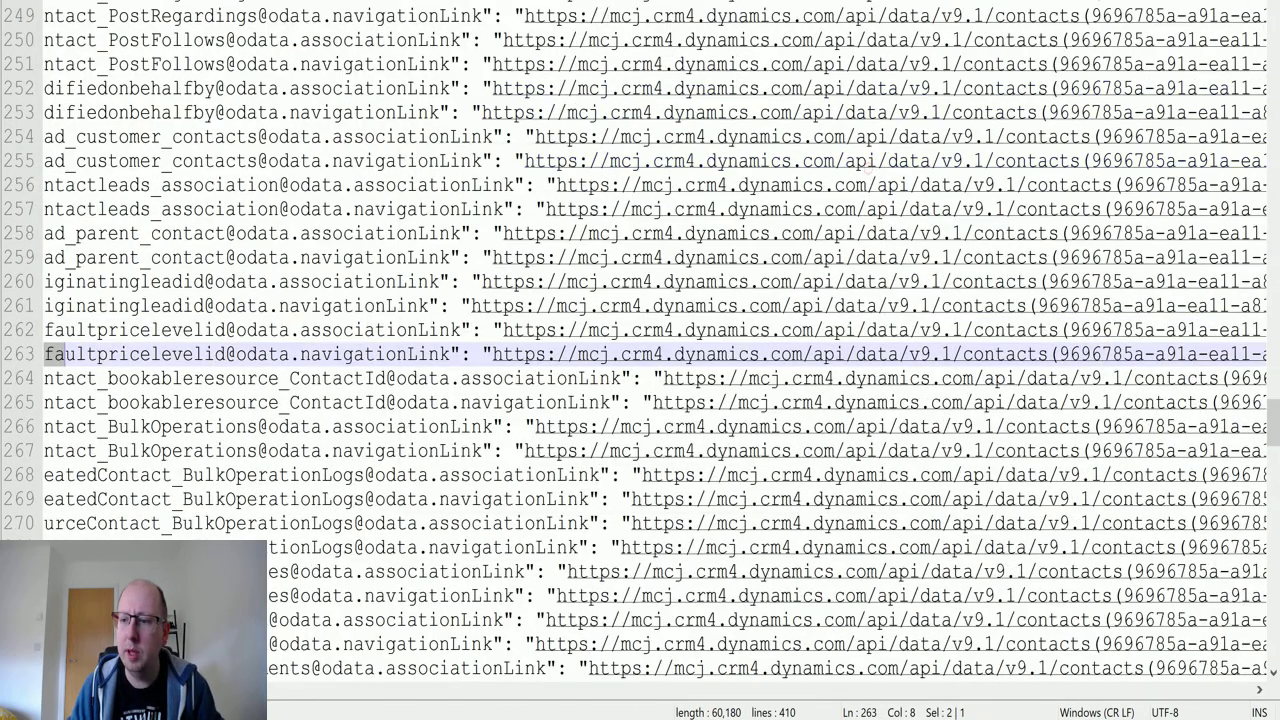
Step: In Power Automate, add a "Contact Method Label" column to the HTML table and begin its value expression as item()?['']
{"action": "key", "text": "alt+Tab"}
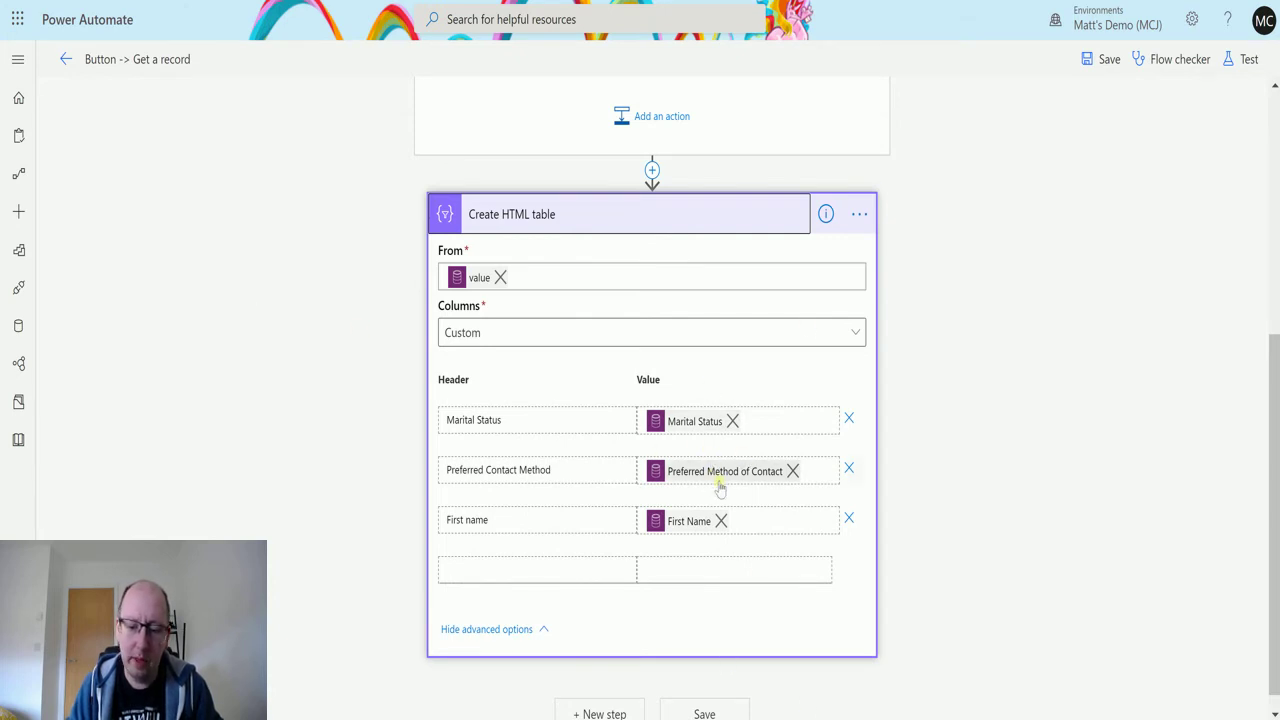
{"action": "mouse_move", "coordinate": [719, 481]}
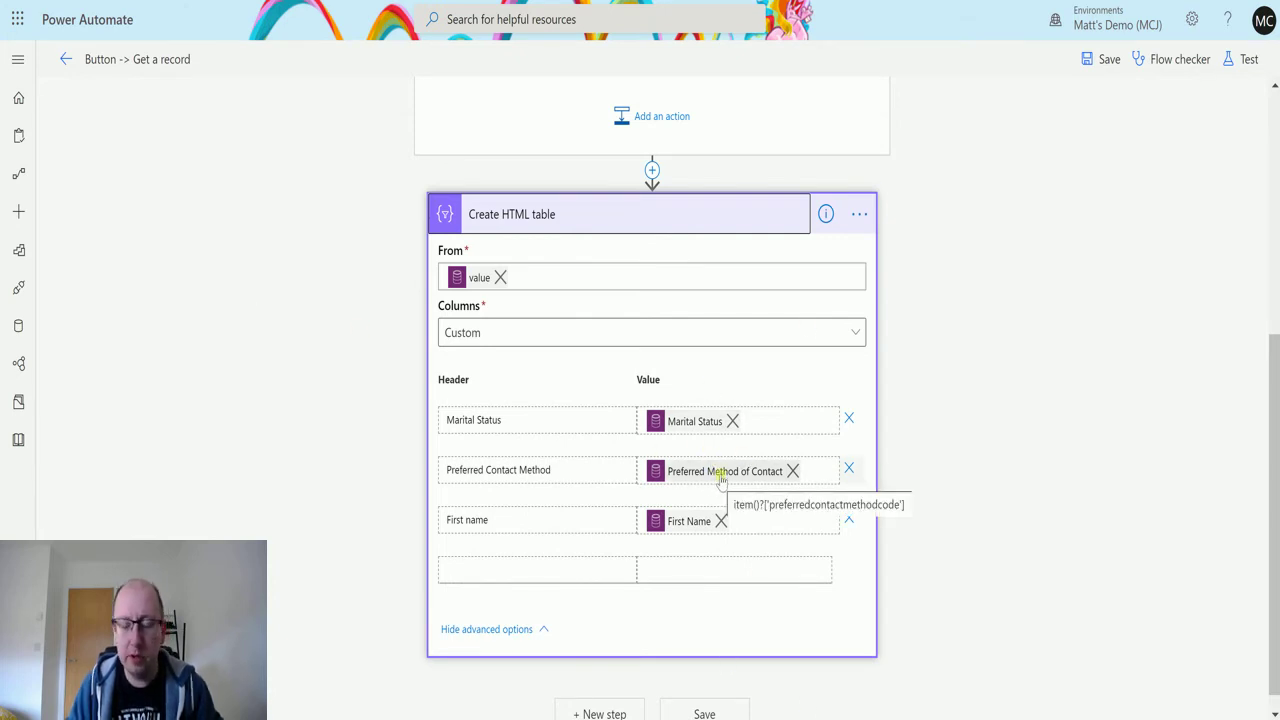
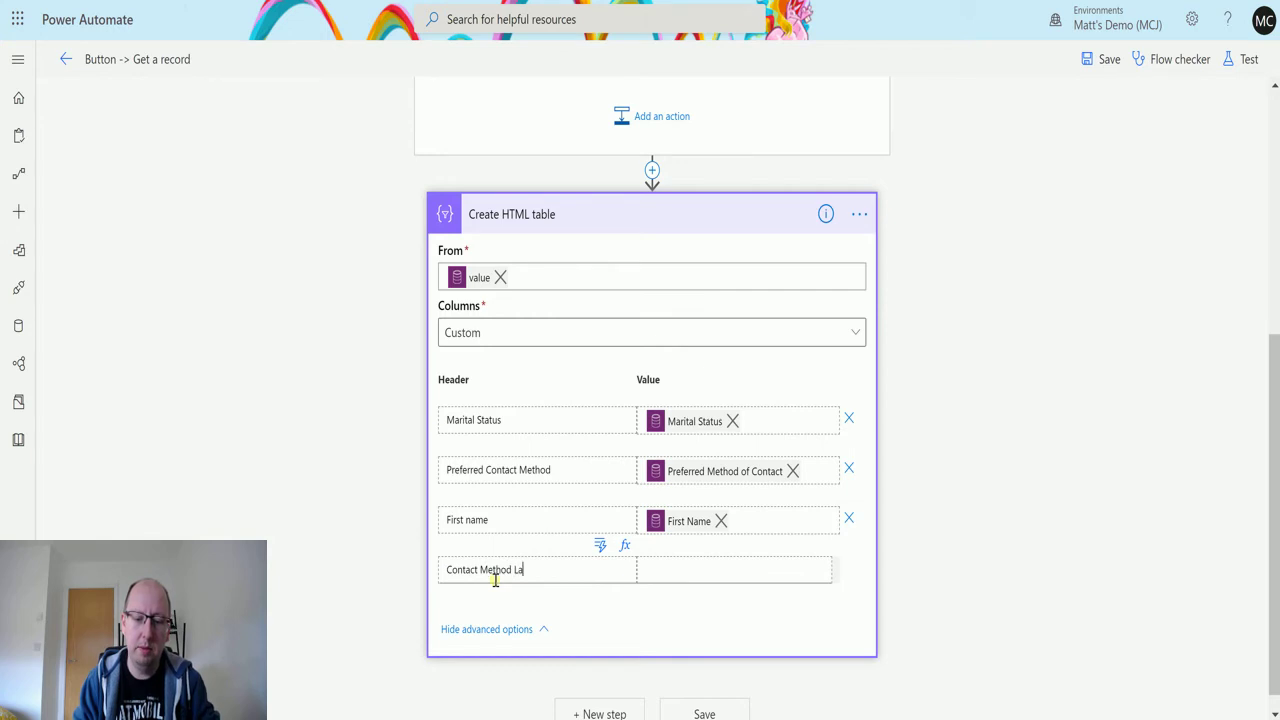
{"action": "left_click", "coordinate": [715, 567]}
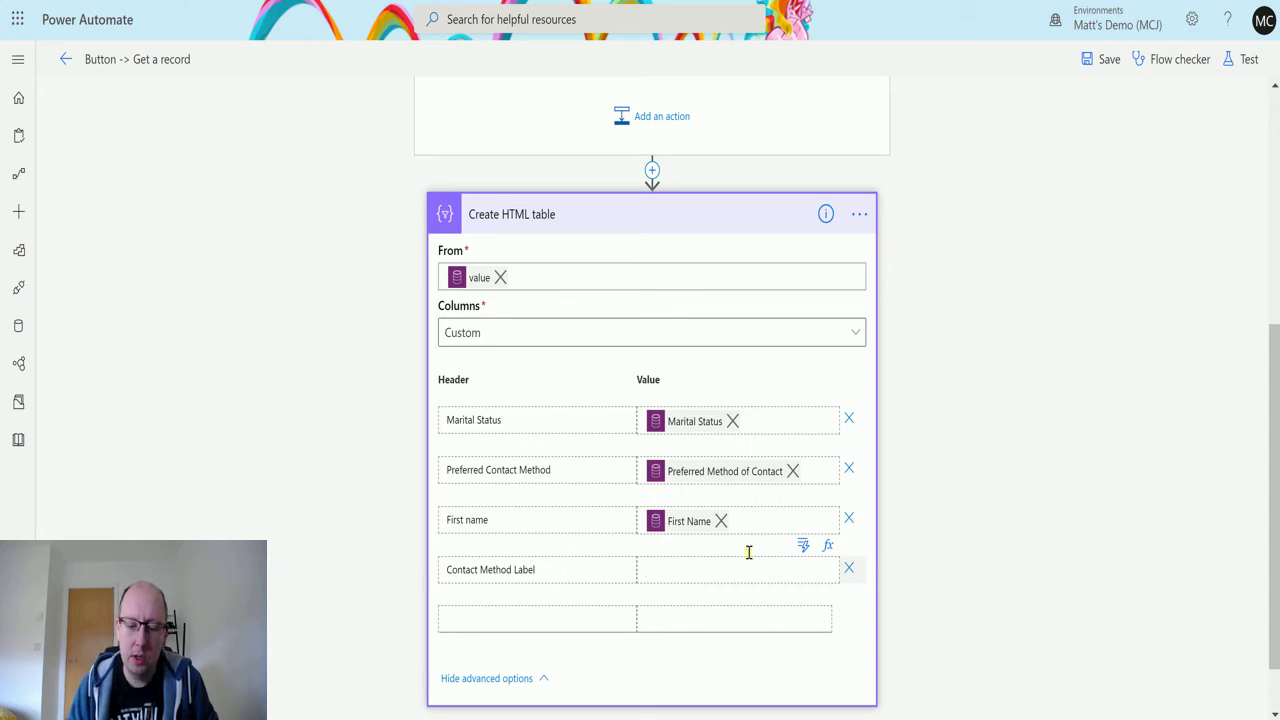
{"action": "mouse_move", "coordinate": [735, 479]}
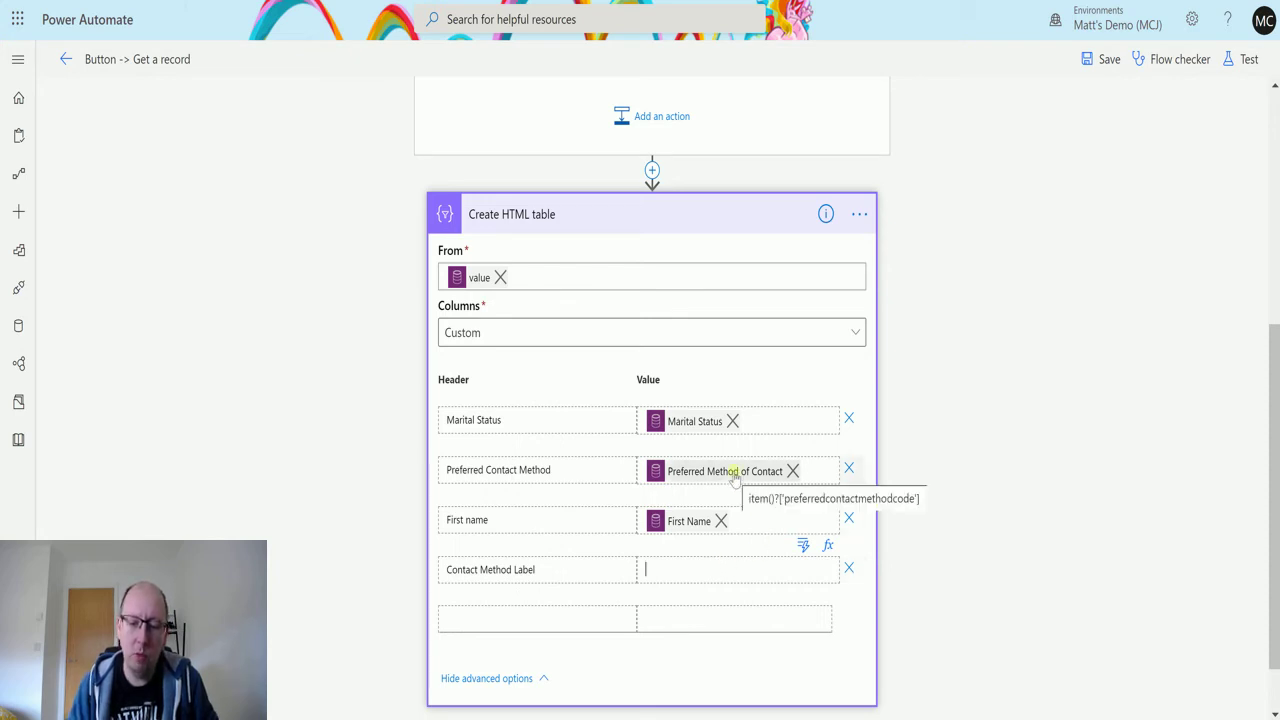
{"action": "mouse_move", "coordinate": [688, 433]}
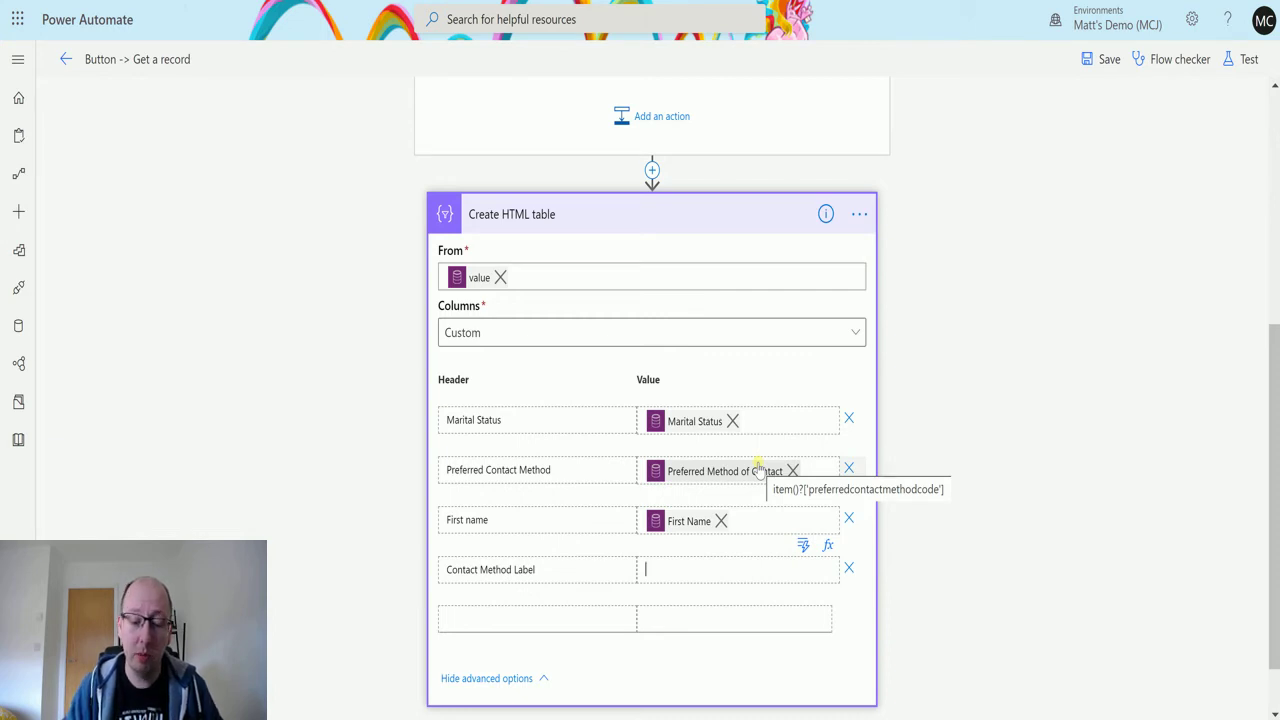
{"action": "left_click", "coordinate": [694, 569]}
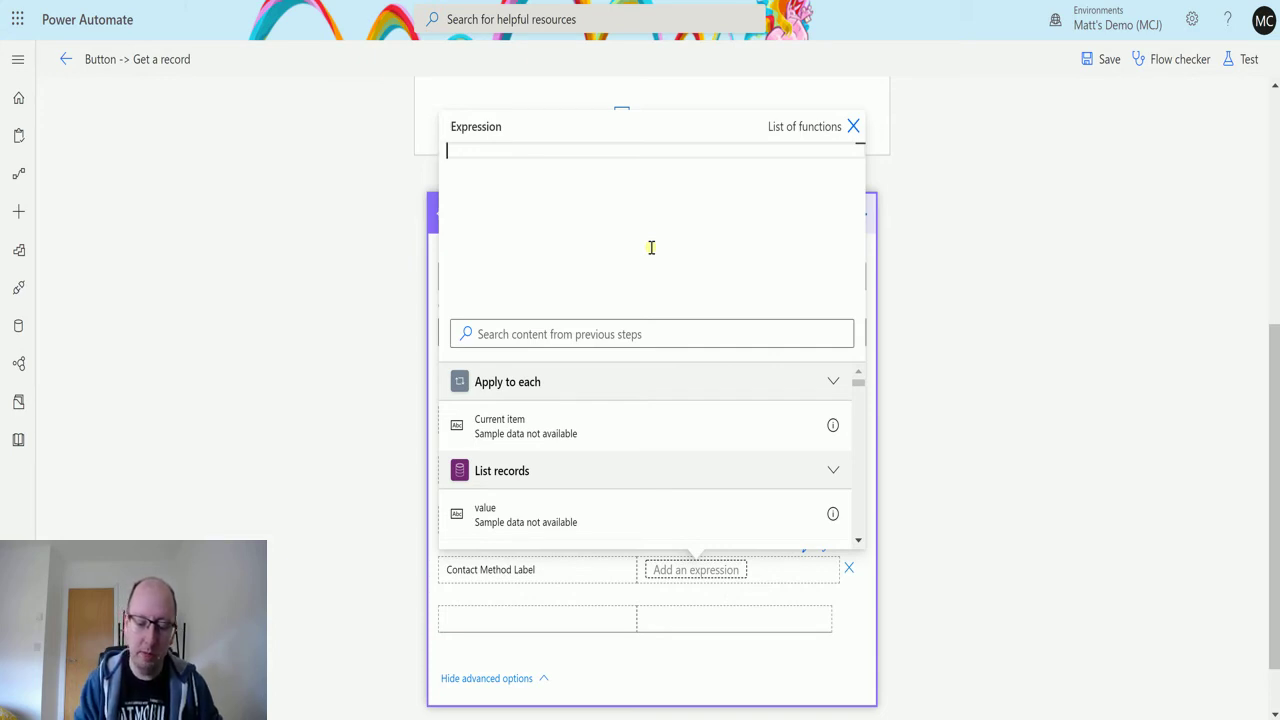
{"action": "type", "text": "item()"}
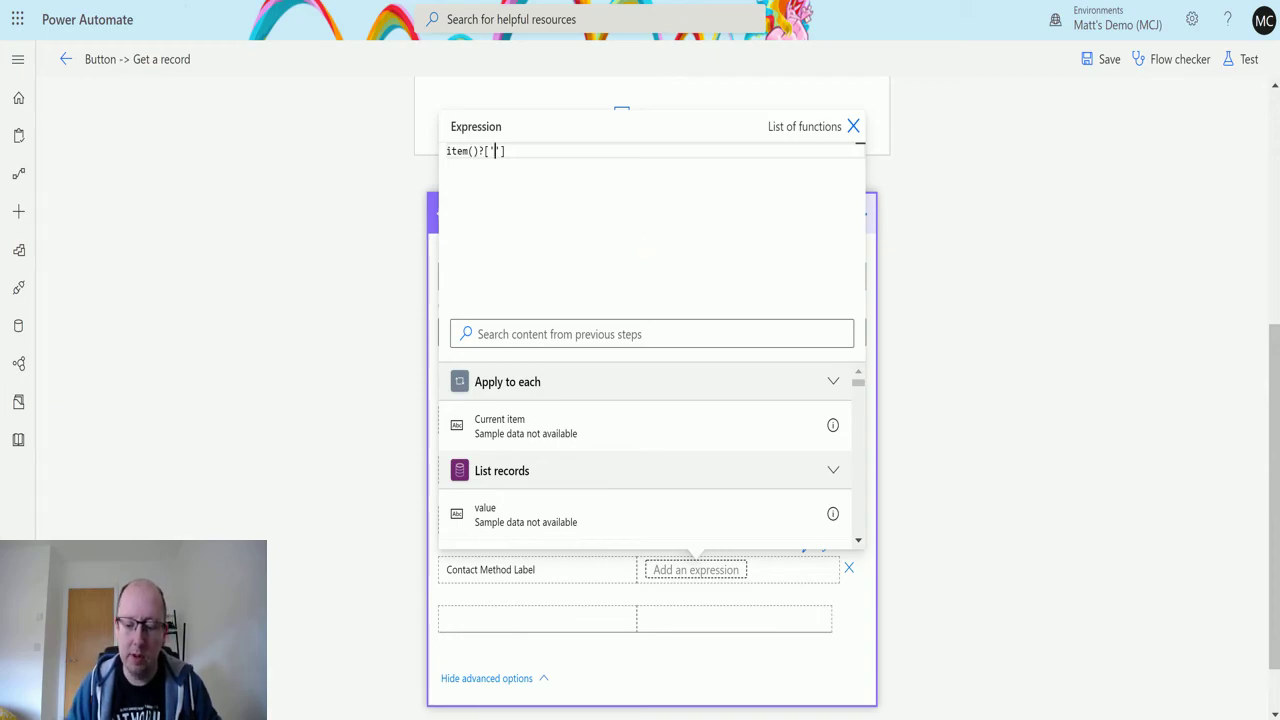
{"action": "key", "text": "alt+Tab"}
{"action": "key", "text": "ctrl+f"}
{"action": "type", "text": "pre"}
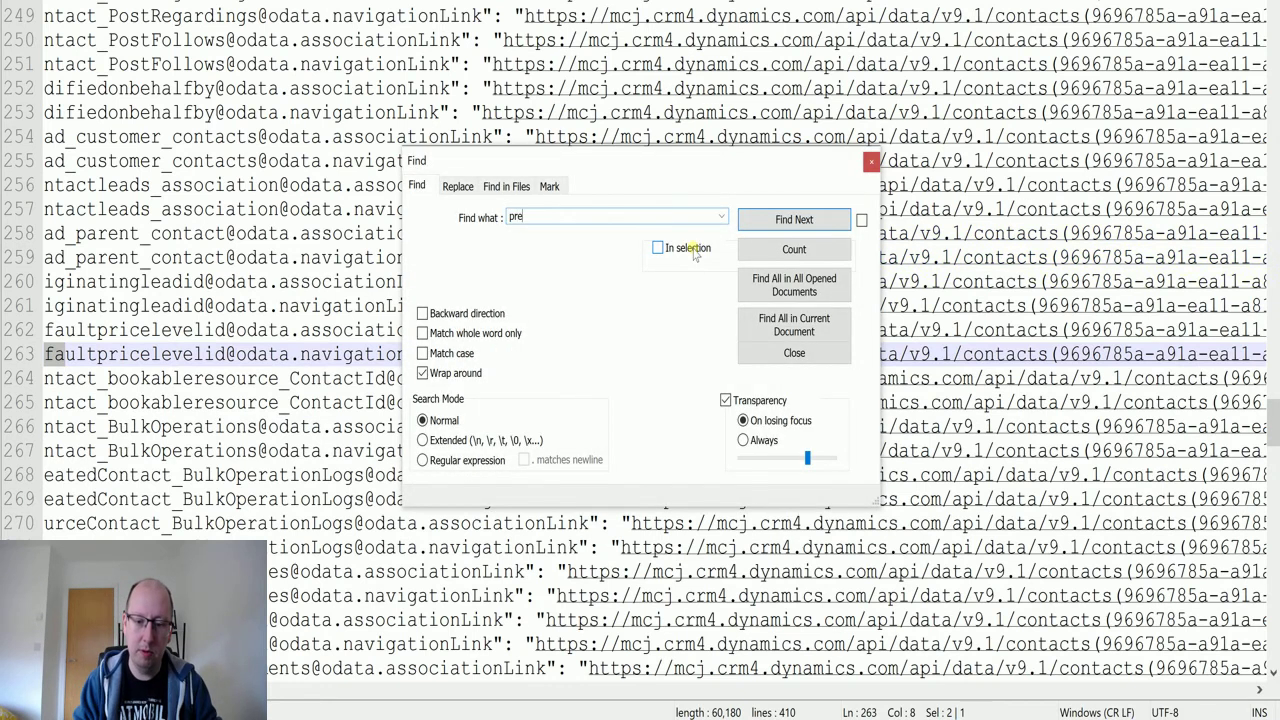
{"action": "type", "text": "ferr"}
{"action": "key", "text": "Return"}
{"action": "key", "text": "Return"}
{"action": "key", "text": "Return"}
{"action": "key", "text": "Return"}
{"action": "key", "text": "Return"}
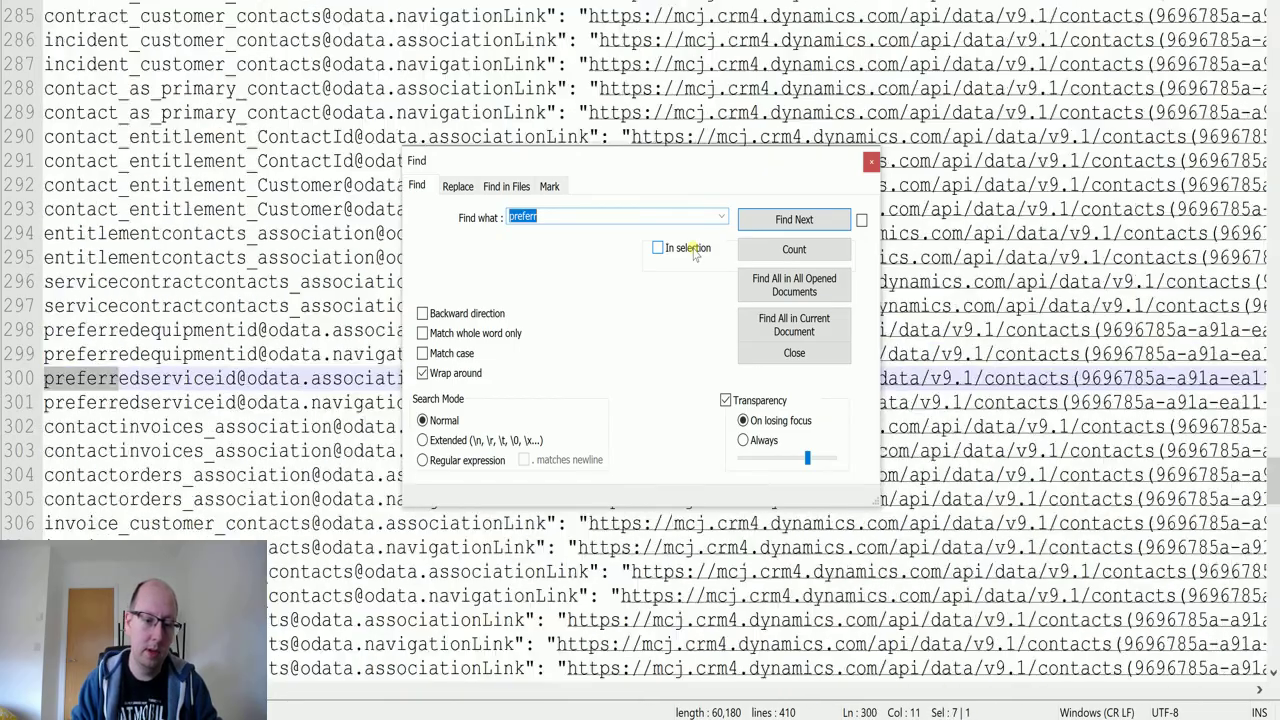
{"action": "key", "text": "Return"}
{"action": "key", "text": "Return"}
{"action": "key", "text": "Return"}
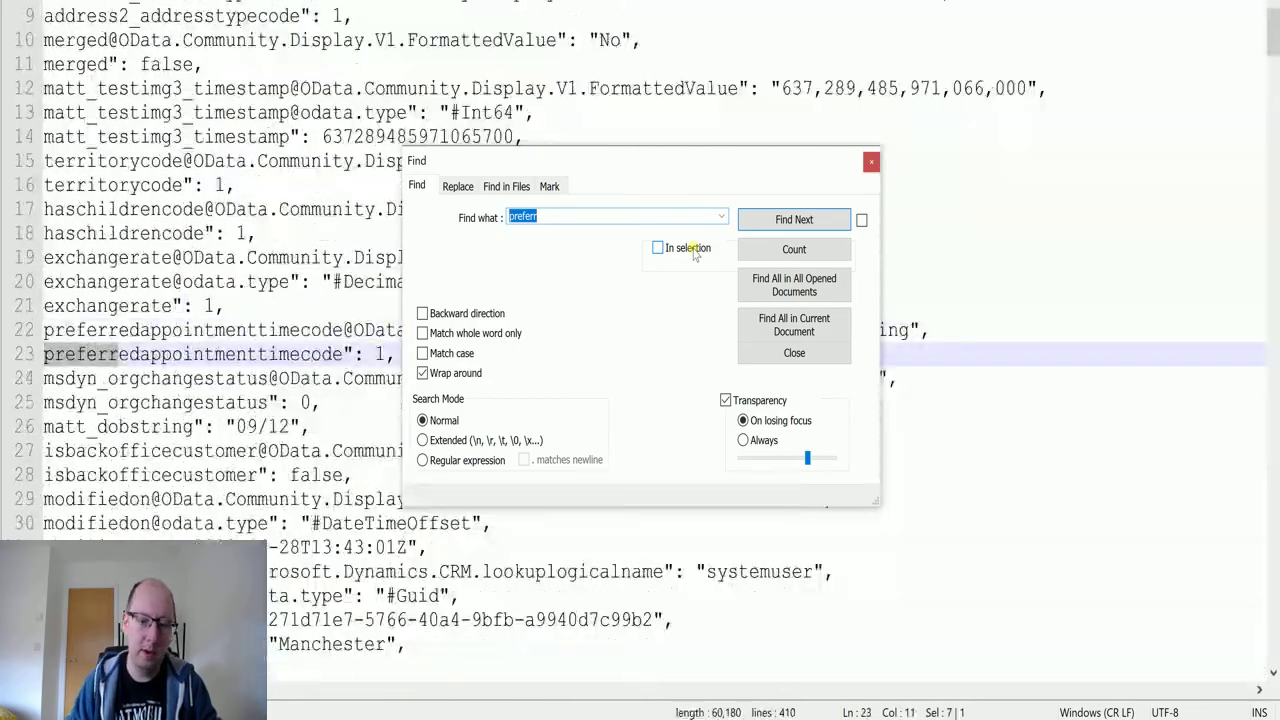
{"action": "key", "text": "Return"}
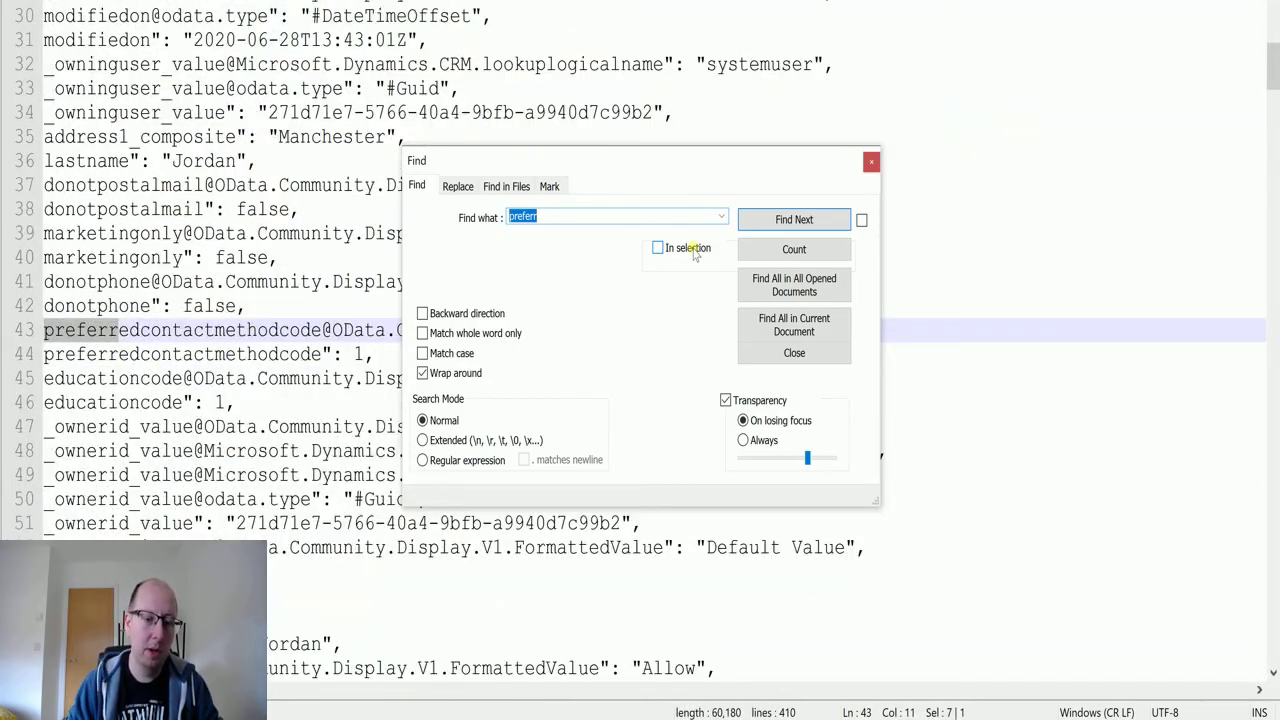
{"action": "key", "text": "Escape"}
{"action": "left_click", "coordinate": [316, 400]}
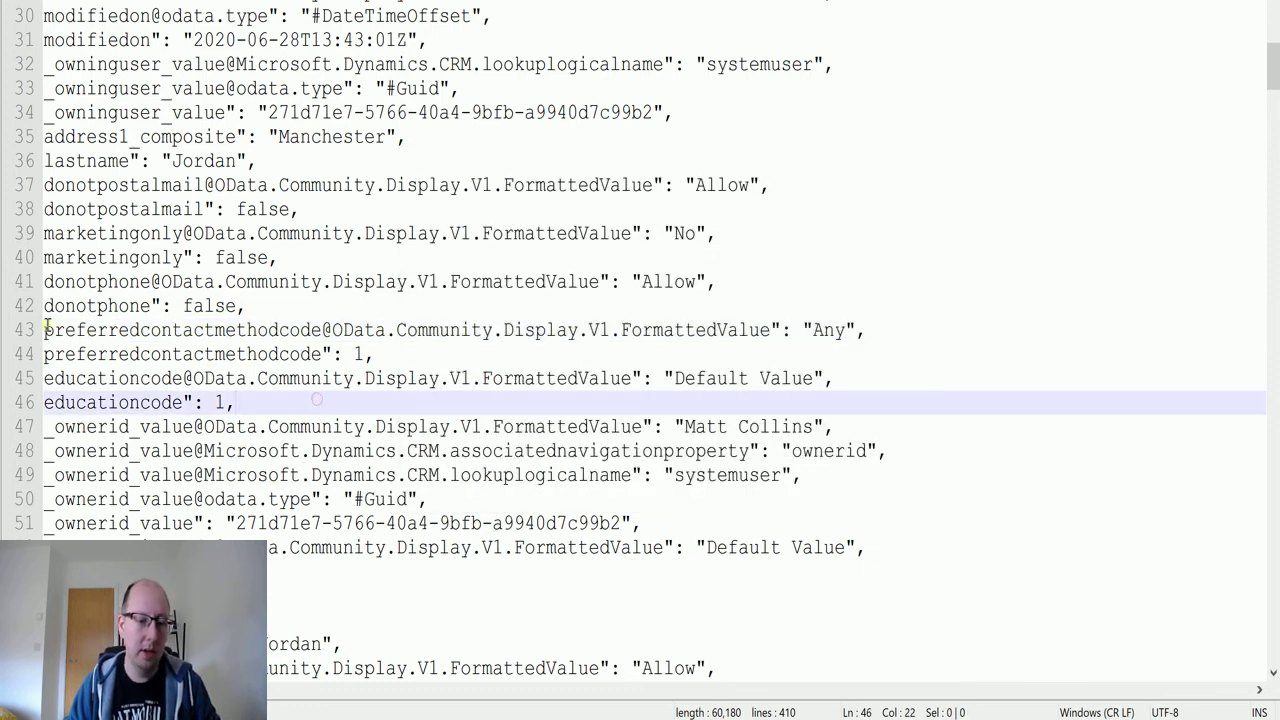
{"action": "left_click_drag", "start_coordinate": [46, 328], "coordinate": [767, 334]}
{"action": "key", "text": "ctrl+c"}
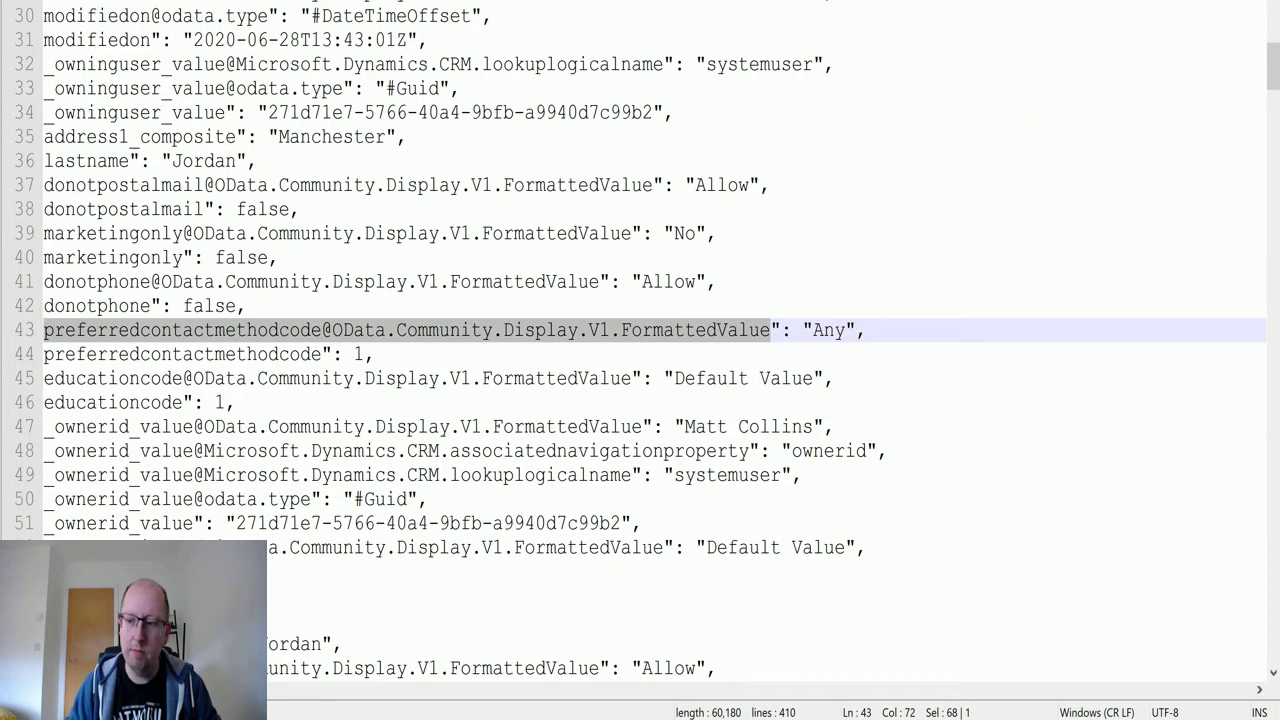
{"action": "key", "text": "alt+Tab"}
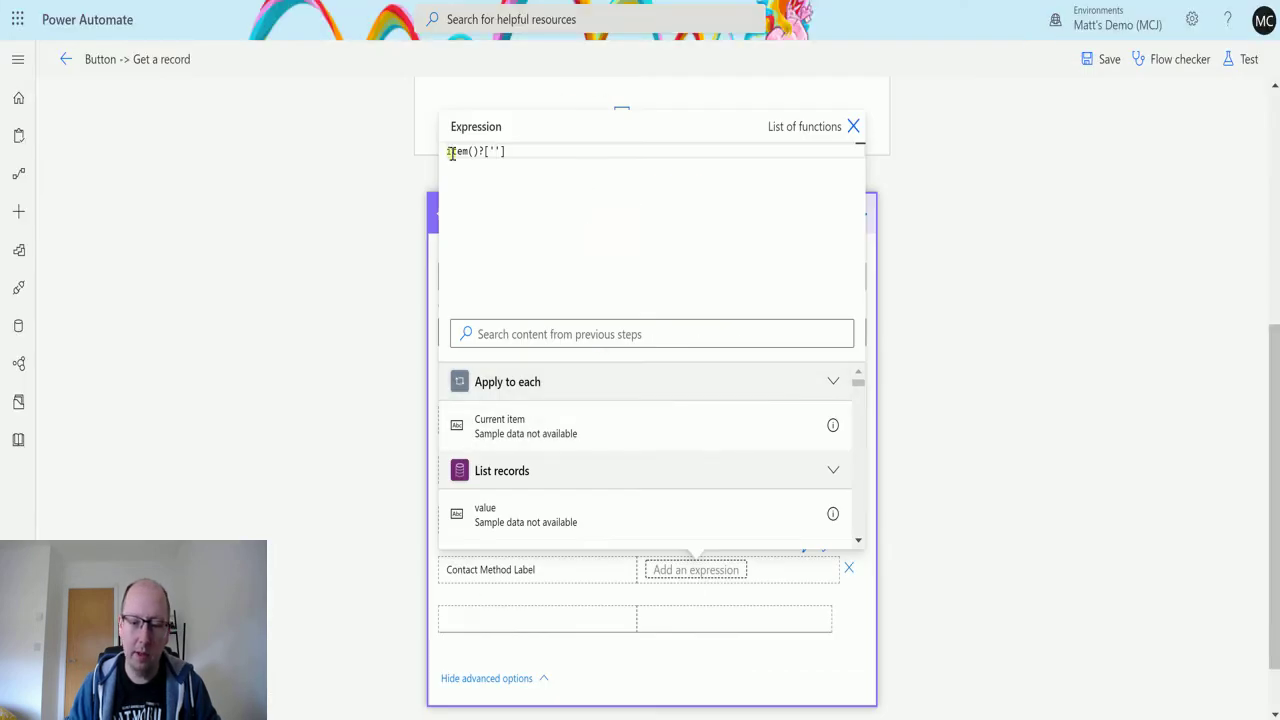
{"action": "left_click", "coordinate": [496, 150]}
{"action": "key", "text": "ctrl+v"}
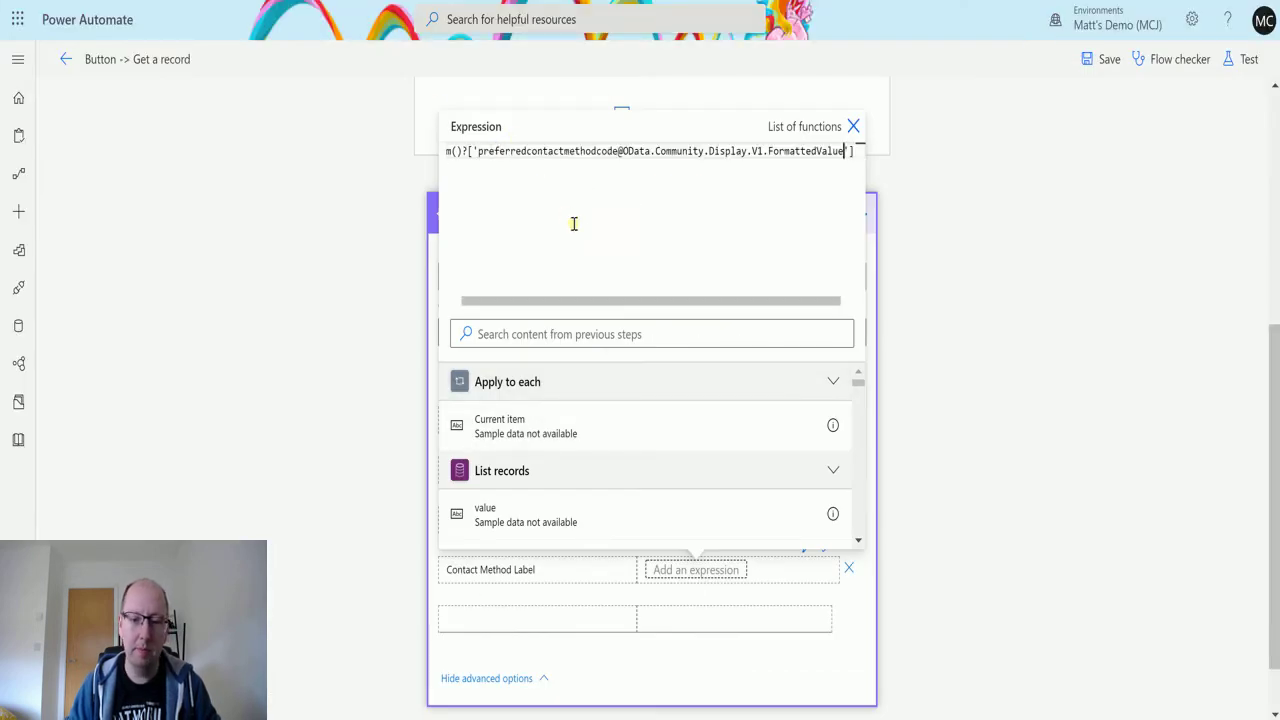
{"action": "left_click_drag", "start_coordinate": [661, 296], "coordinate": [574, 300]}
{"action": "key", "text": "Return"}
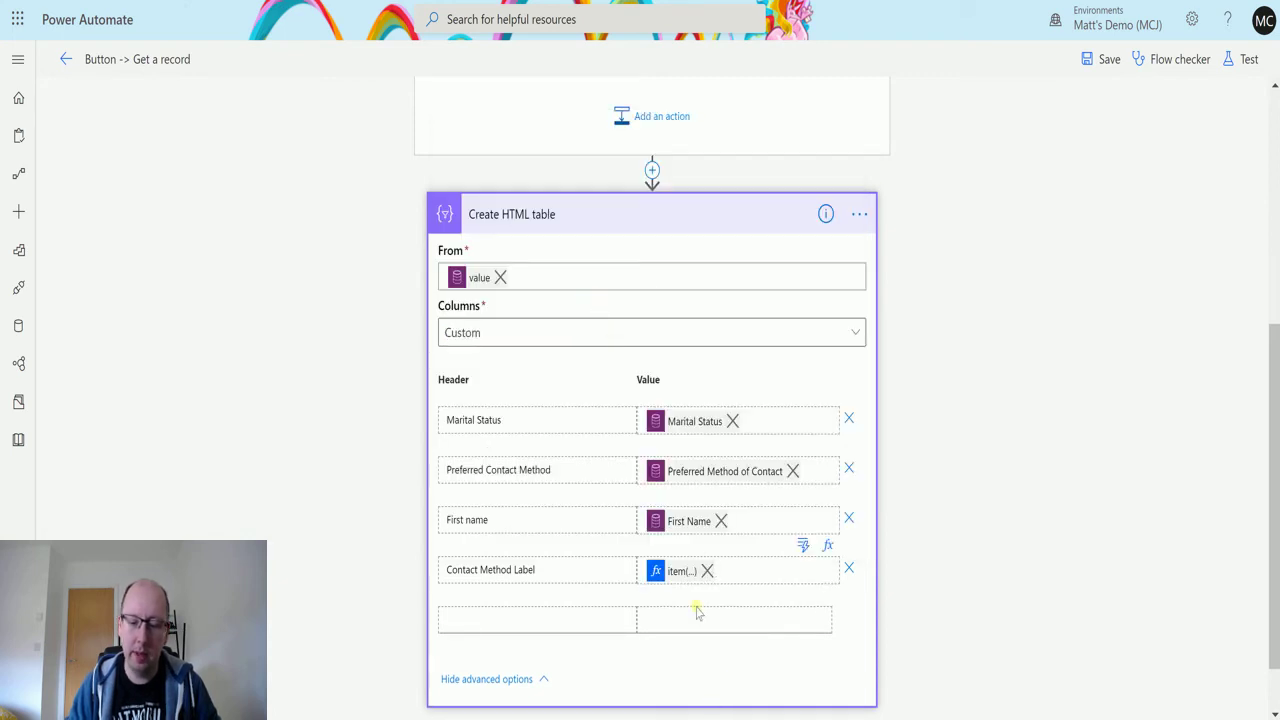
Step: Save the flow and run a test of it
{"action": "left_click", "coordinate": [1245, 60]}
{"action": "left_click", "coordinate": [1087, 185]}
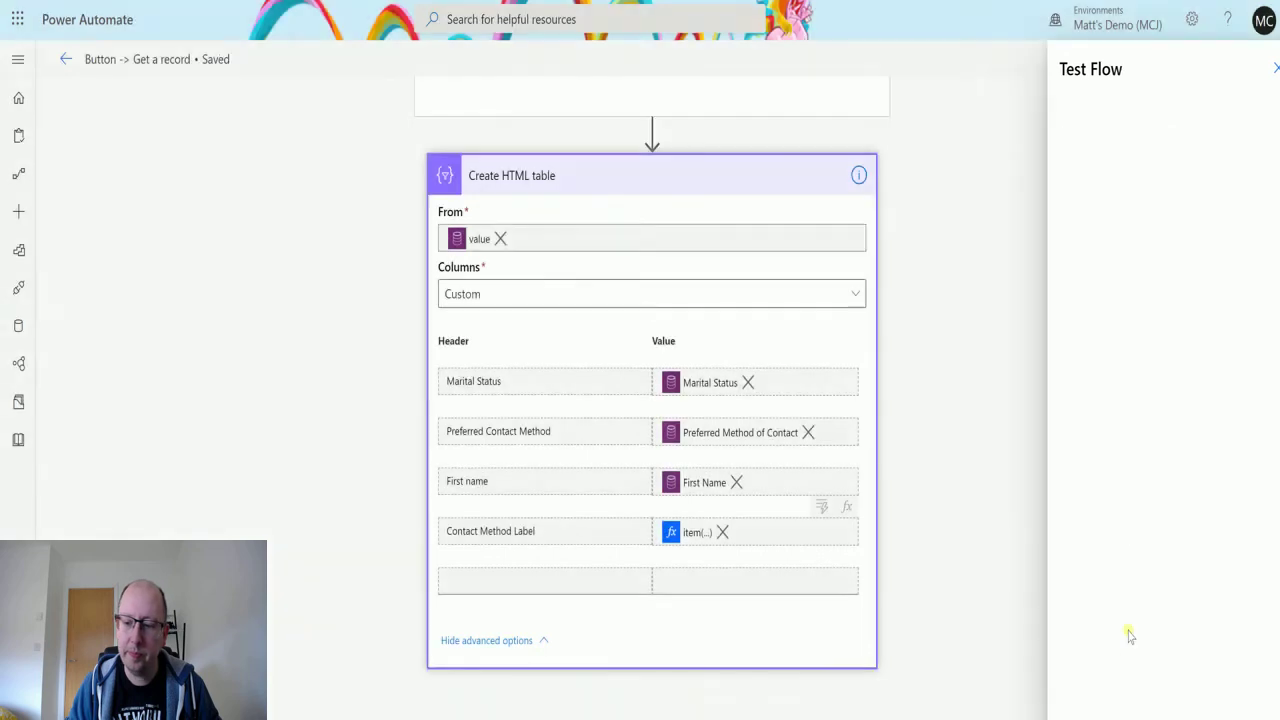
{"action": "left_click", "coordinate": [1088, 692]}
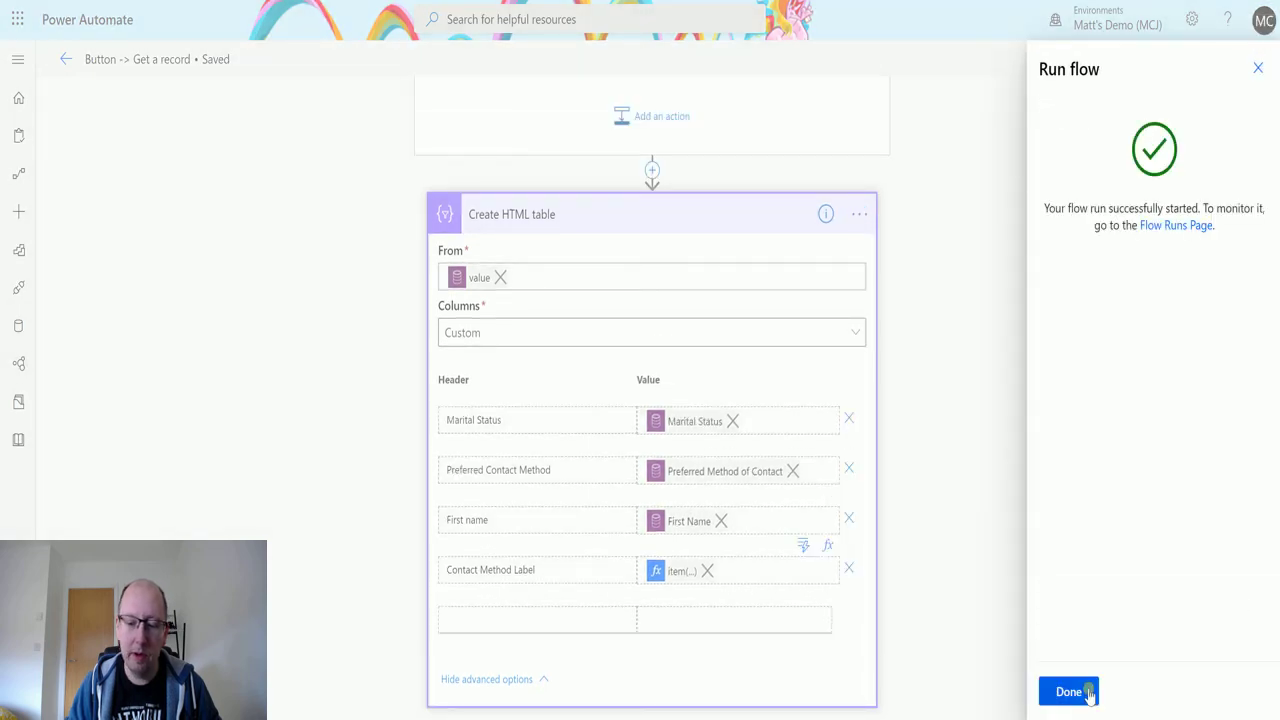
{"action": "left_click", "coordinate": [1088, 692]}
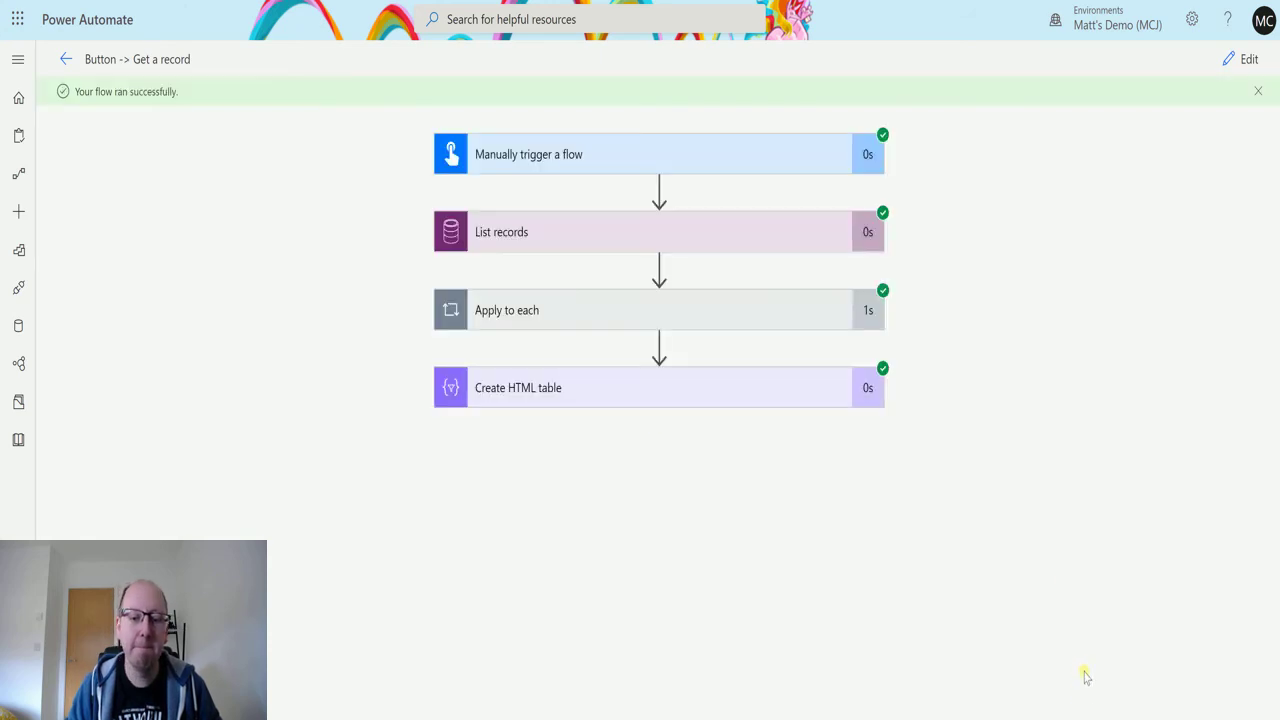
Step: Examine the Create HTML table output in the test run, and reopen the flow for editing at that action
{"action": "left_click", "coordinate": [769, 385]}
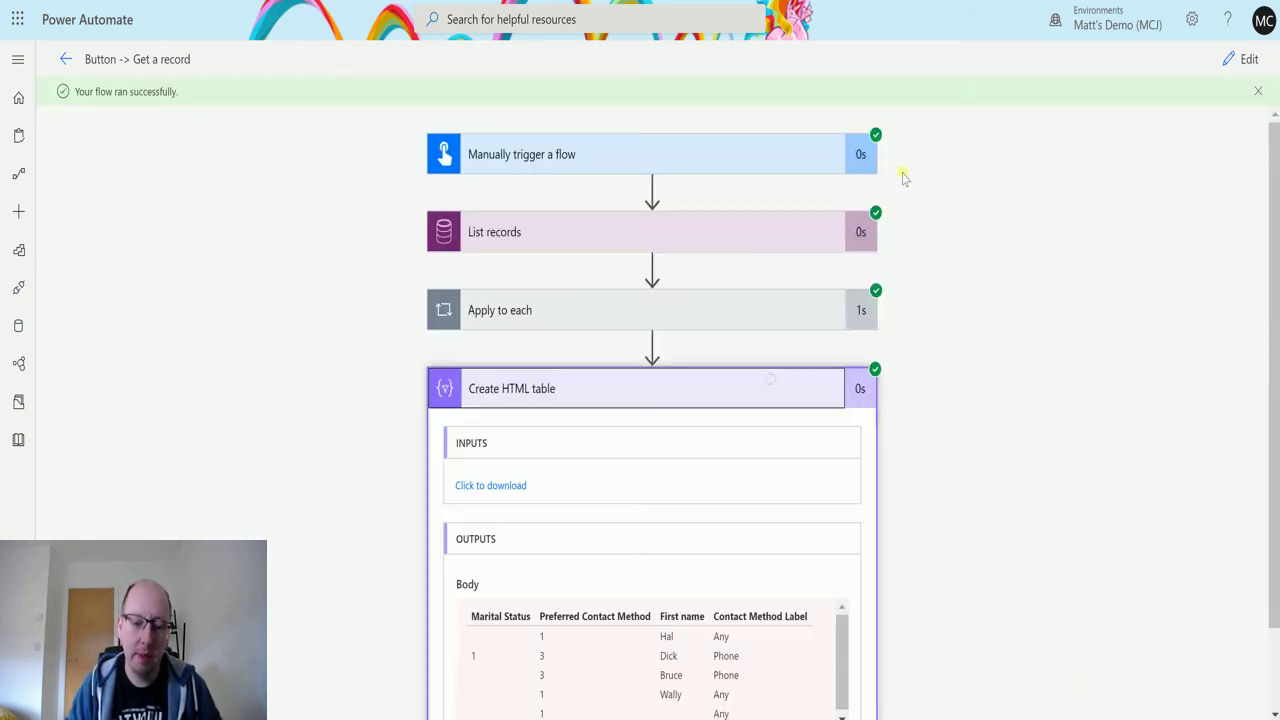
{"action": "scroll", "coordinate": [963, 269], "scroll_direction": "down", "scroll_amount": 1}
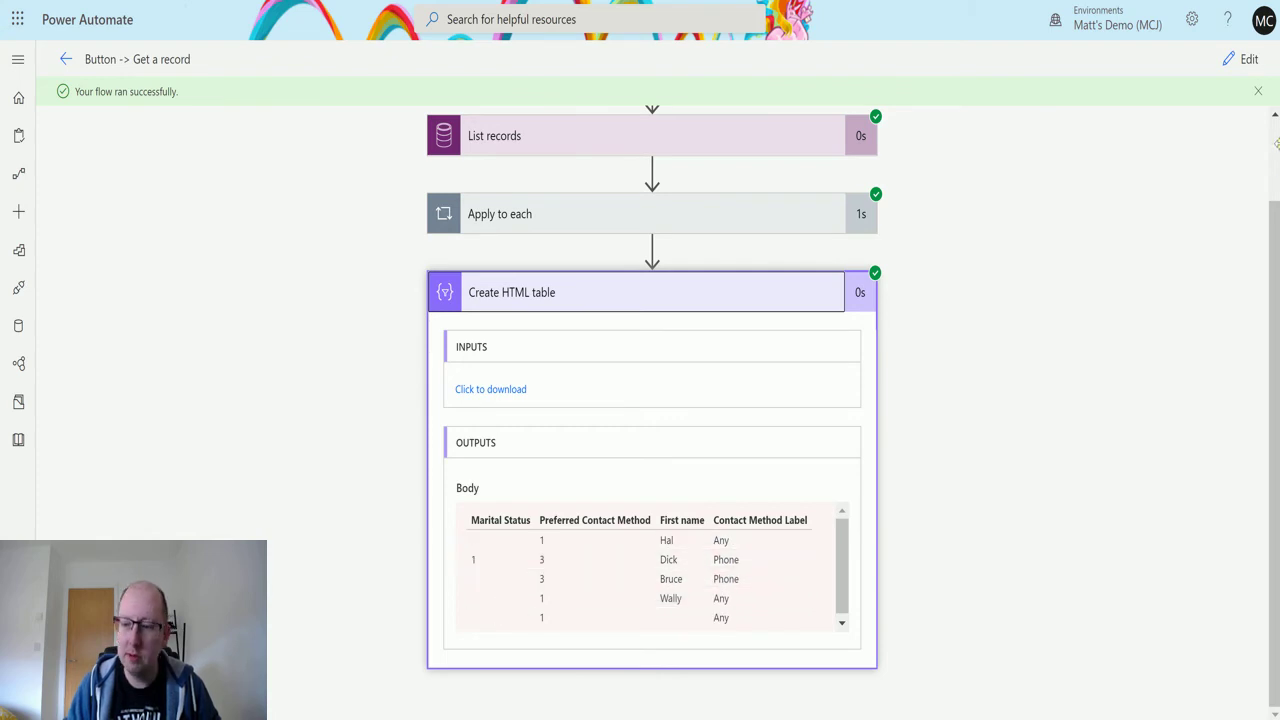
{"action": "left_click", "coordinate": [1250, 60]}
{"action": "scroll", "coordinate": [1131, 457], "scroll_direction": "down", "scroll_amount": 5}
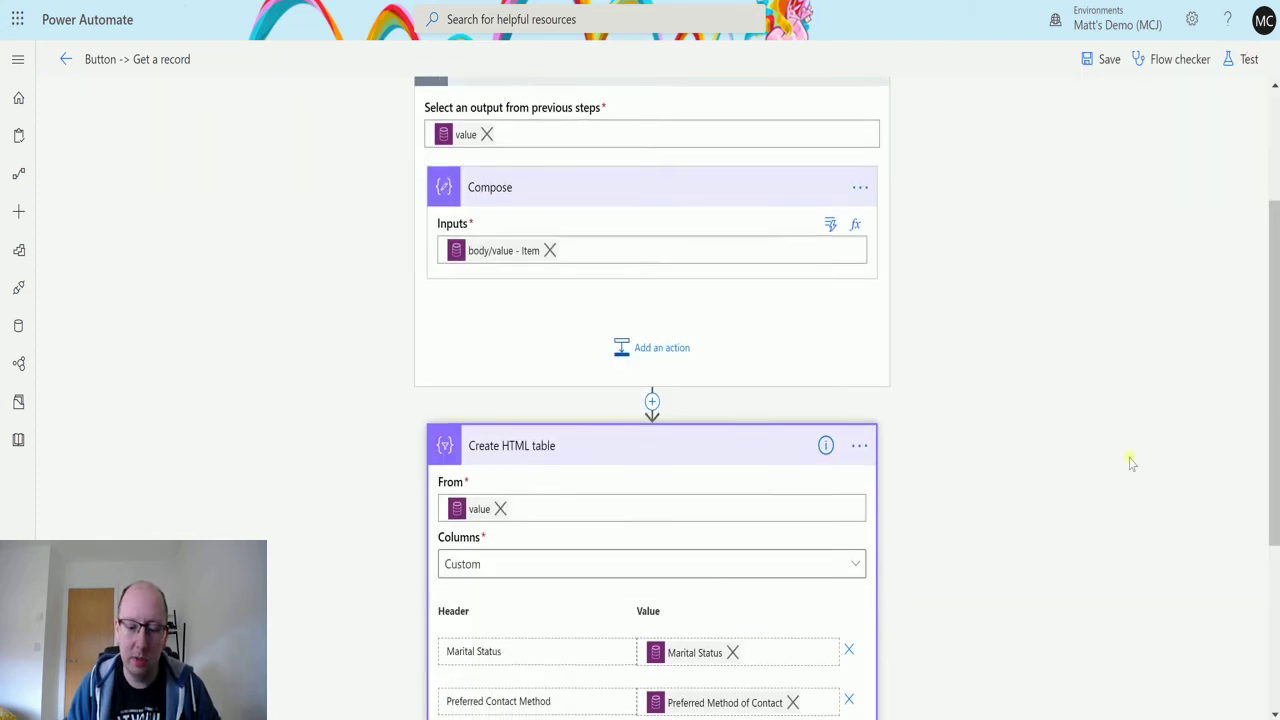
Step: Add a column headed "Marital Status Label" to the HTML table and check the field name behind the Marital Status value
{"action": "left_click", "coordinate": [491, 548]}
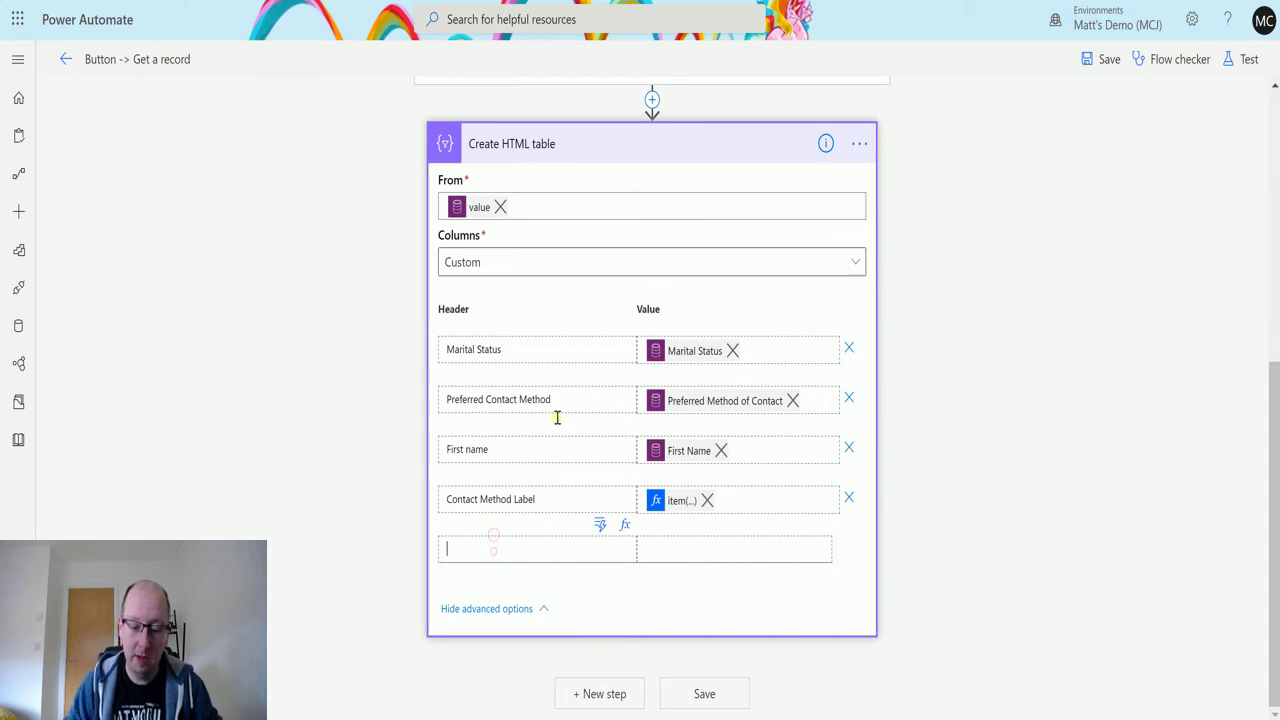
{"action": "type", "text": "Marital "}
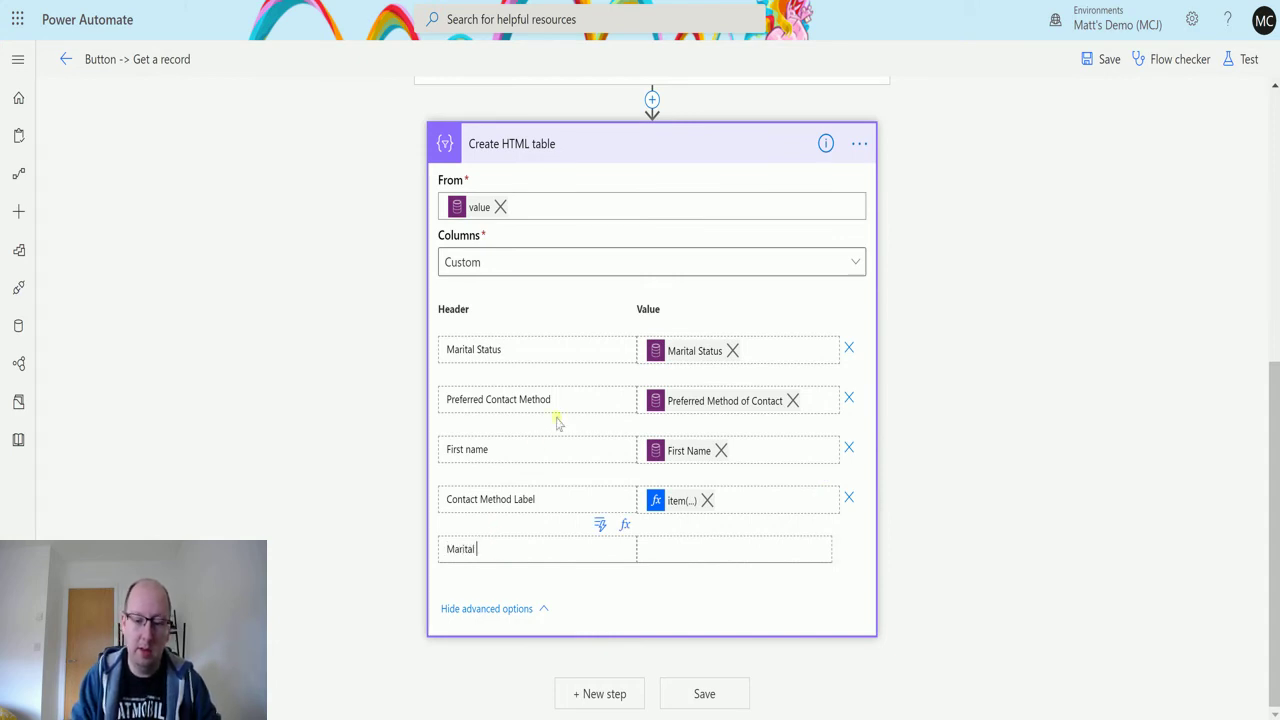
{"action": "type", "text": "Status Label"}
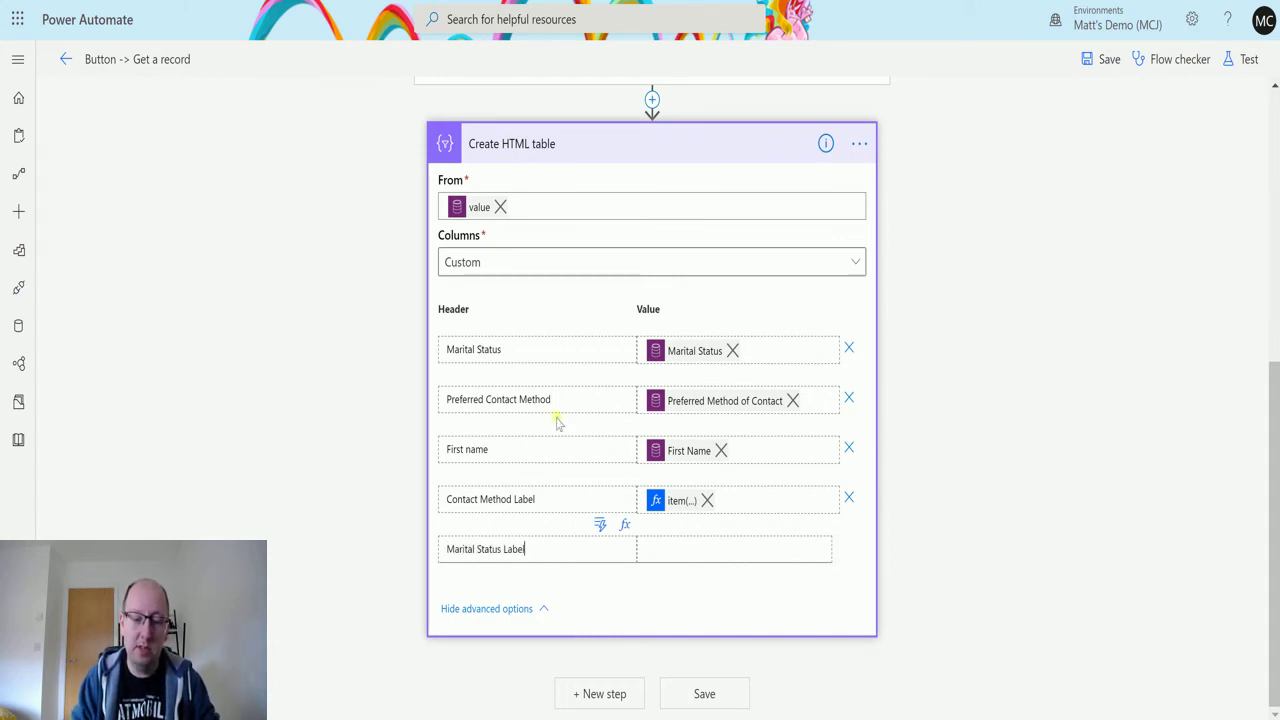
{"action": "left_click", "coordinate": [673, 559]}
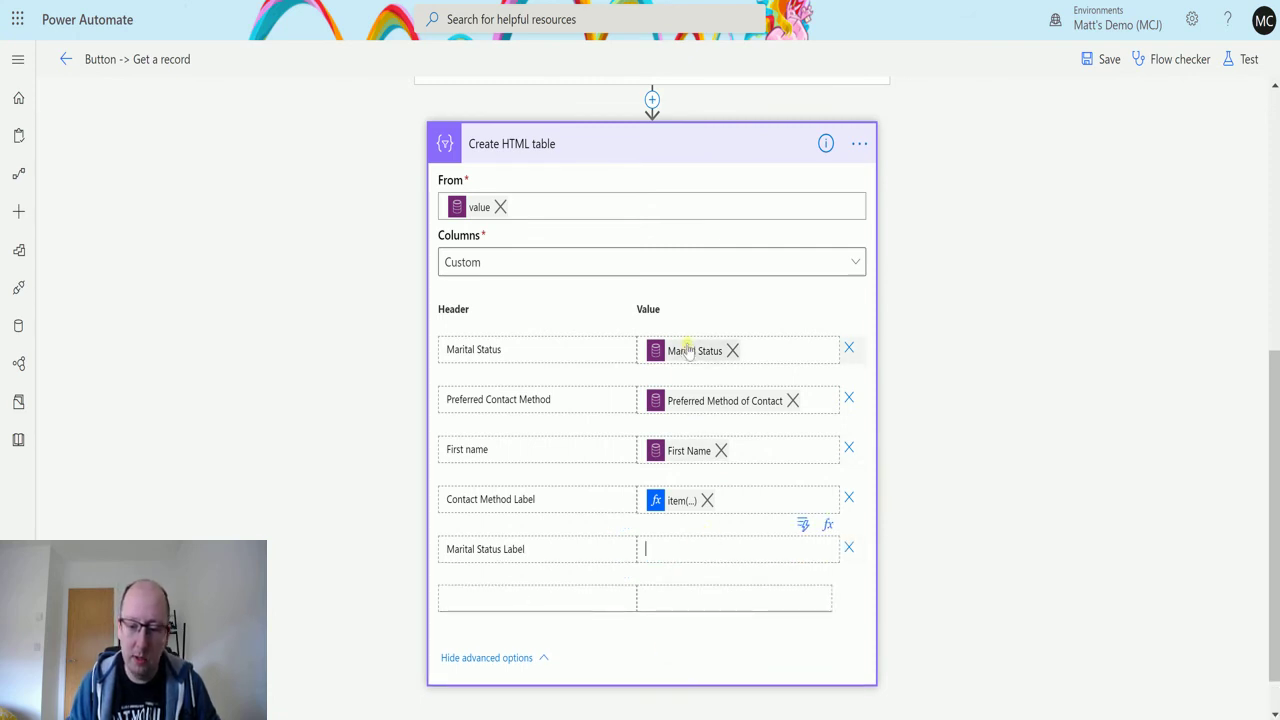
{"action": "mouse_move", "coordinate": [699, 358]}
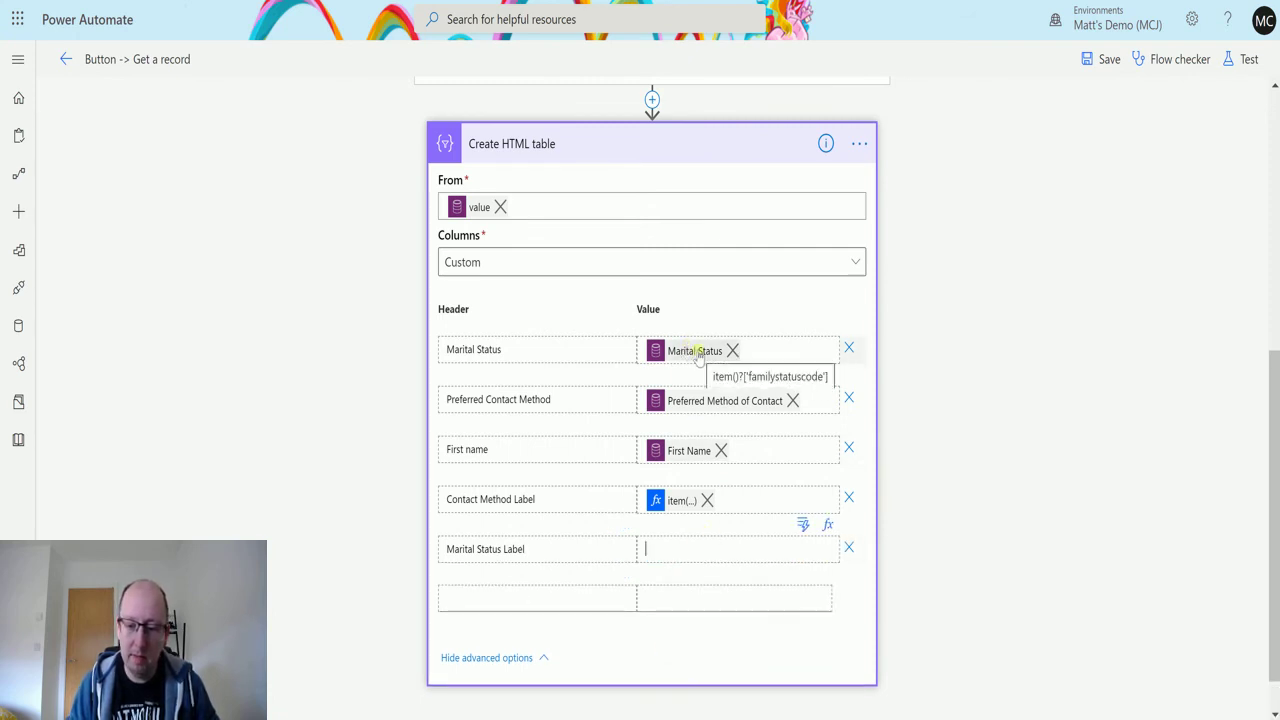
{"action": "left_click", "coordinate": [699, 358]}
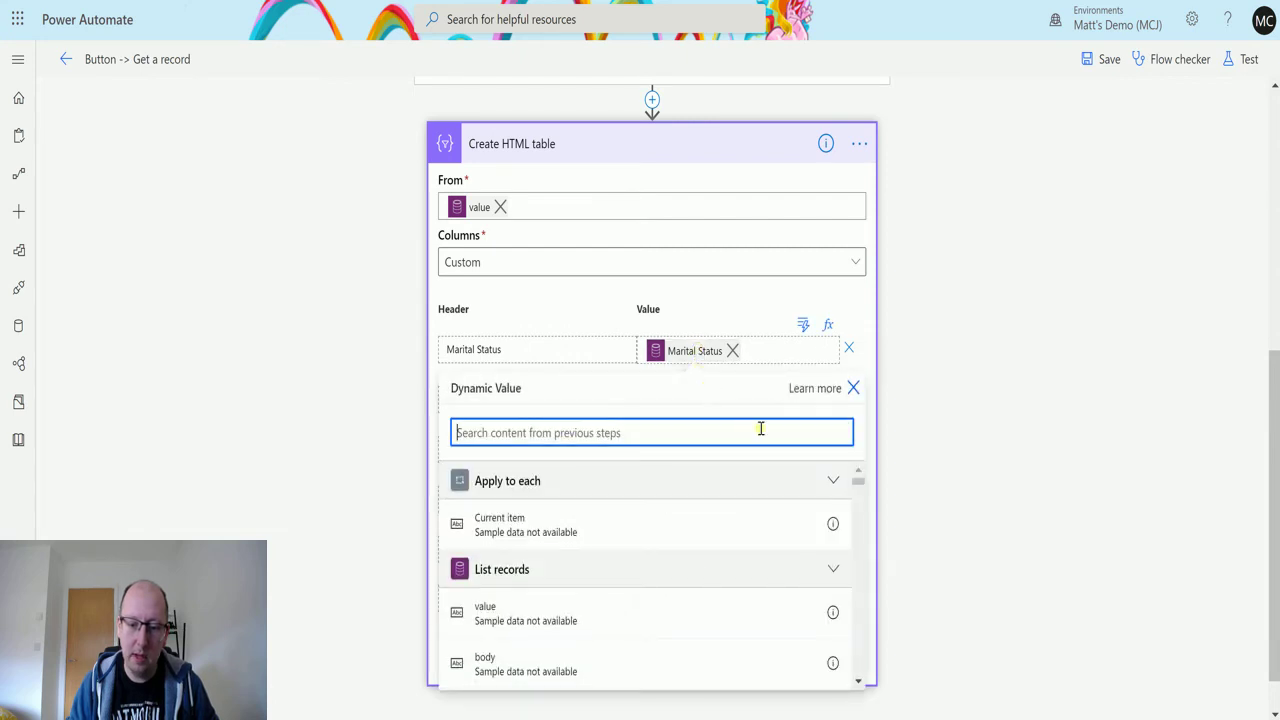
{"action": "left_click", "coordinate": [853, 388]}
{"action": "left_click", "coordinate": [704, 552]}
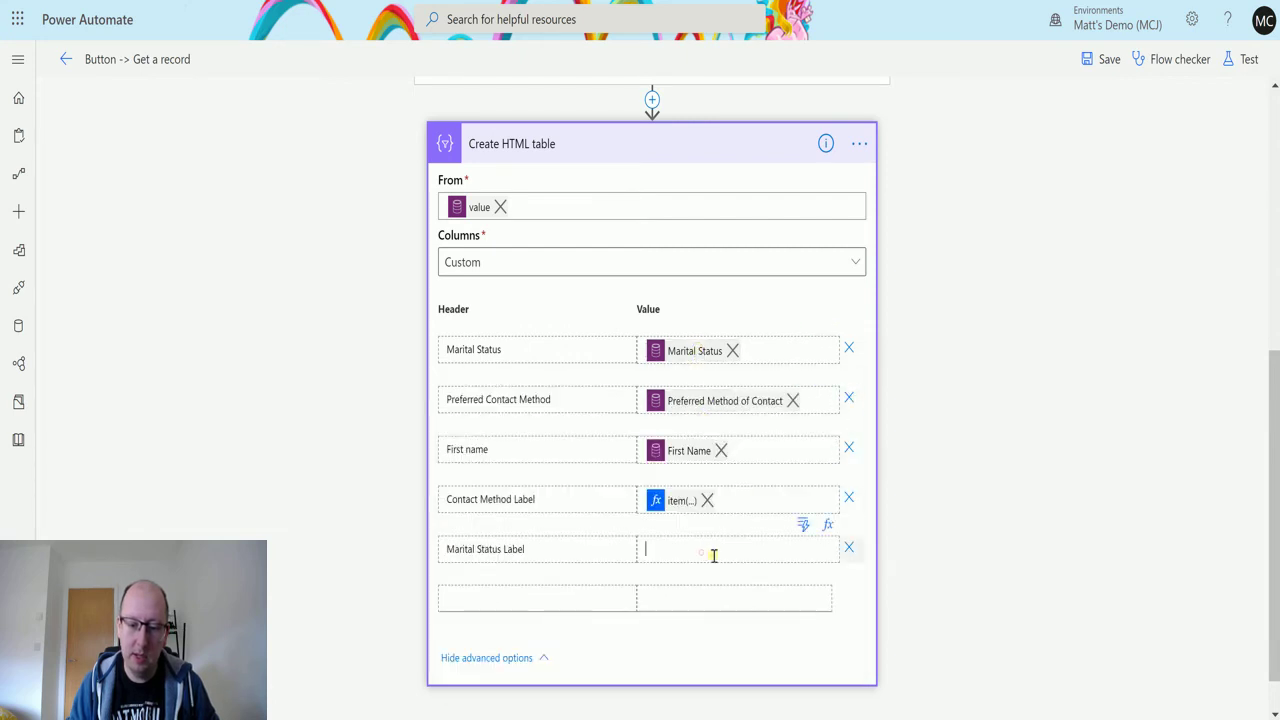
{"action": "left_click", "coordinate": [714, 554]}
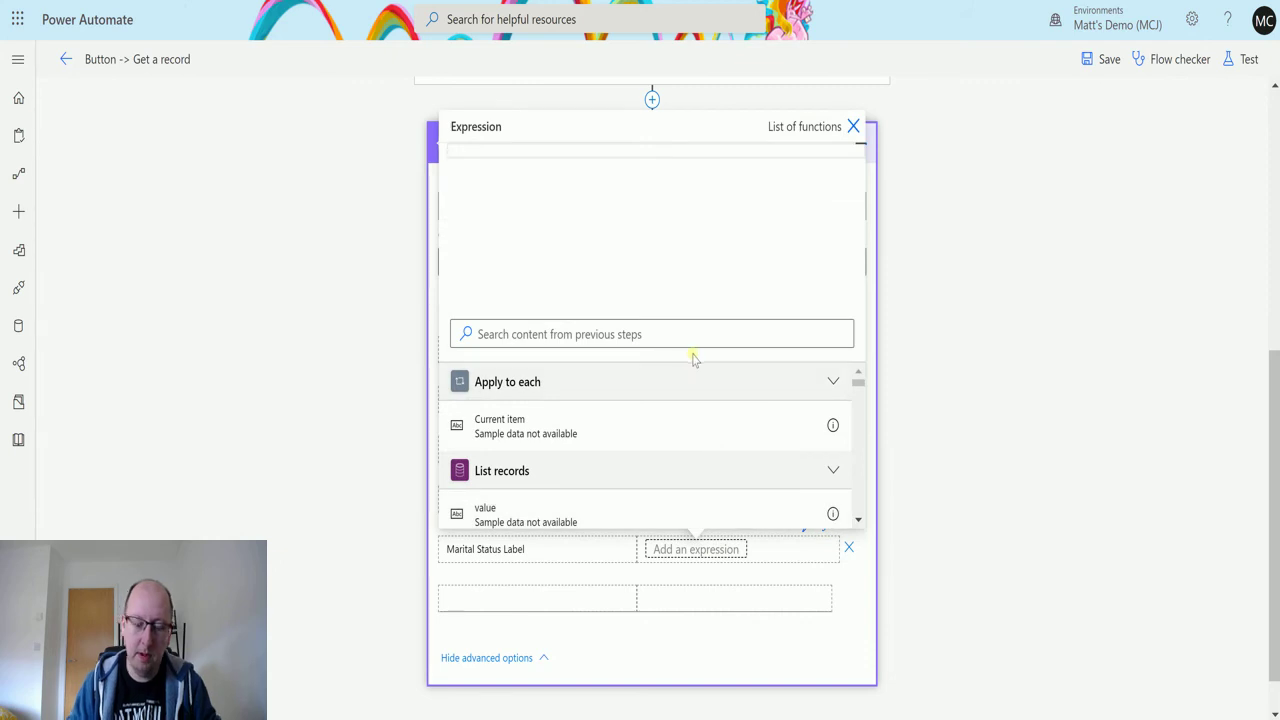
{"action": "type", "text": "item()"}
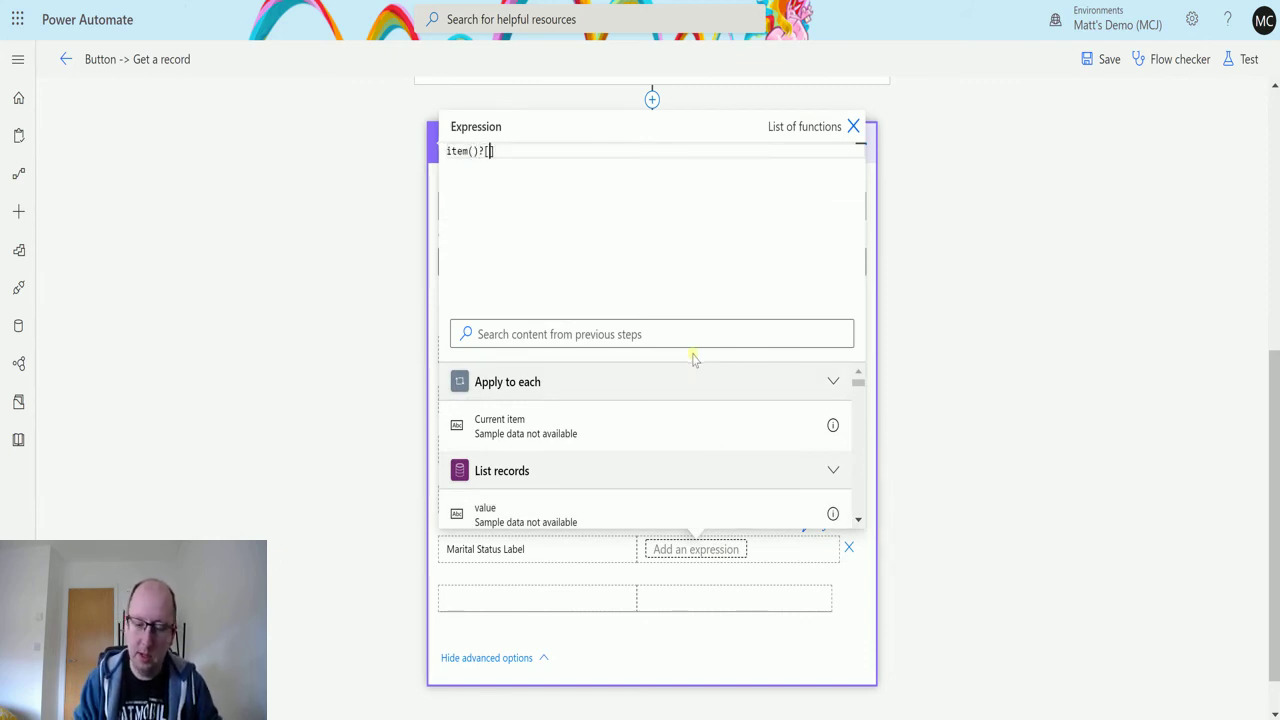
{"action": "type", "text": "?['"}
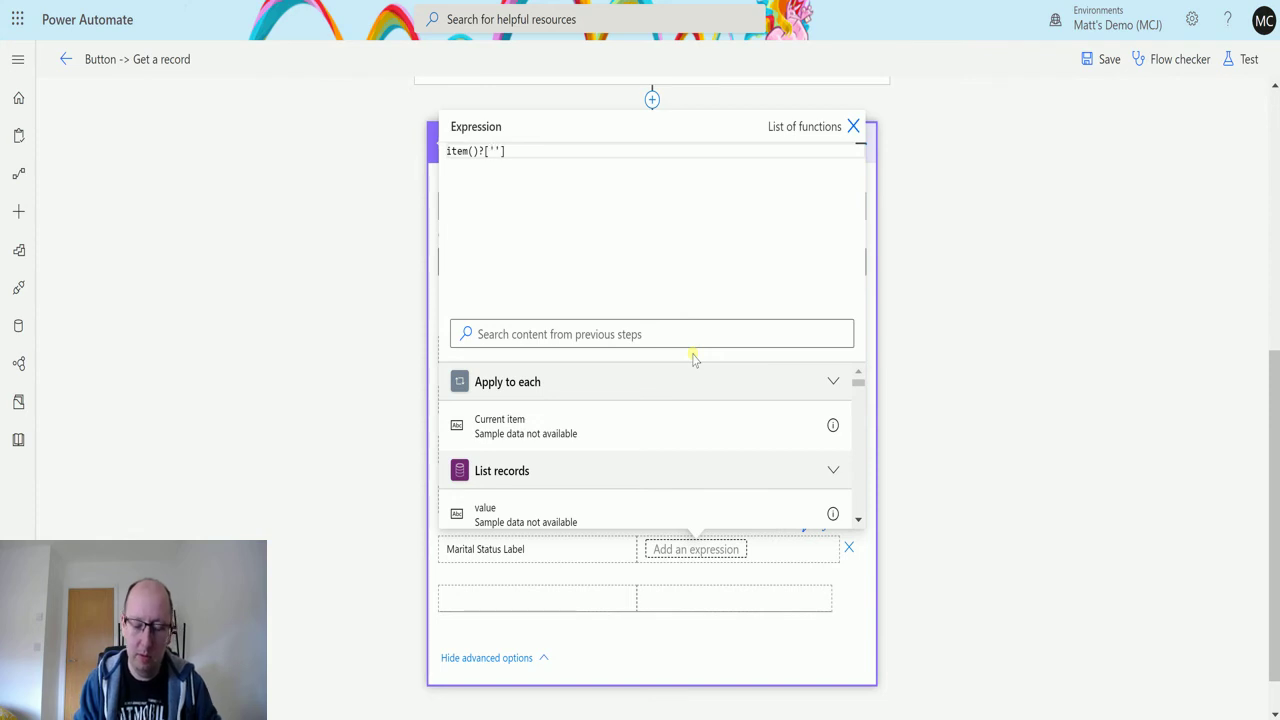
{"action": "type", "text": "Familystatus"}
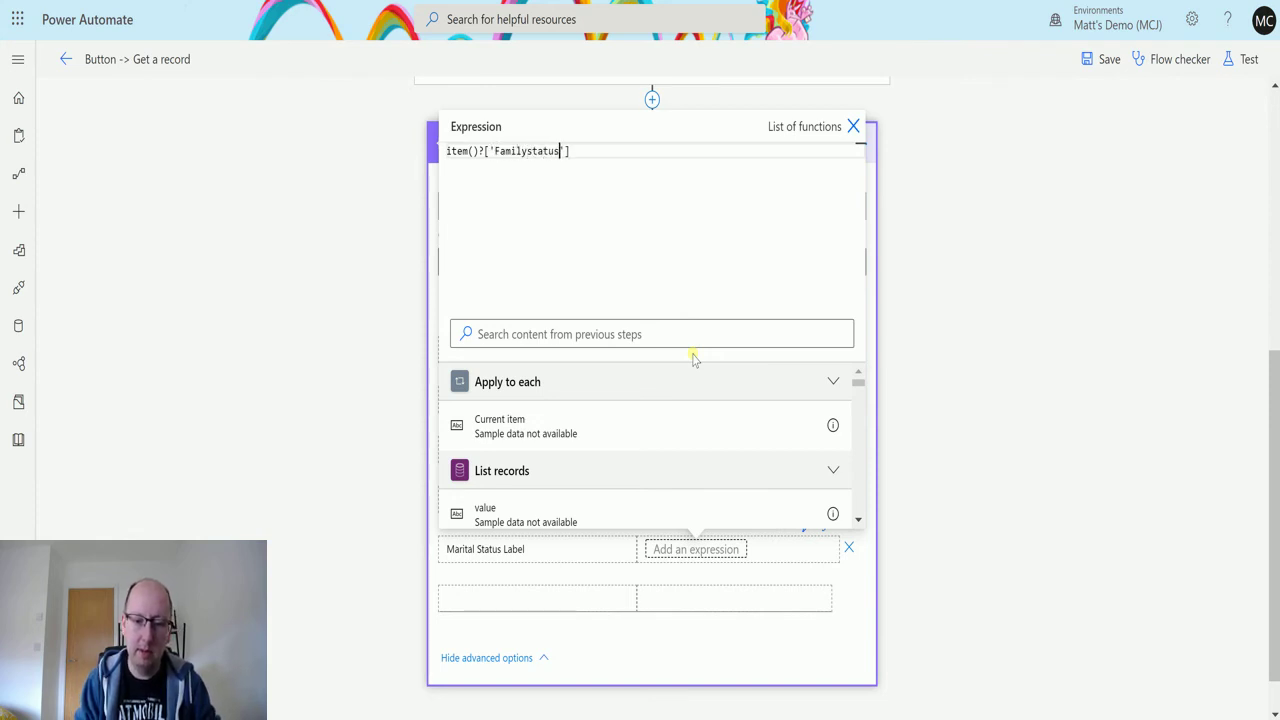
{"action": "type", "text": "code"}
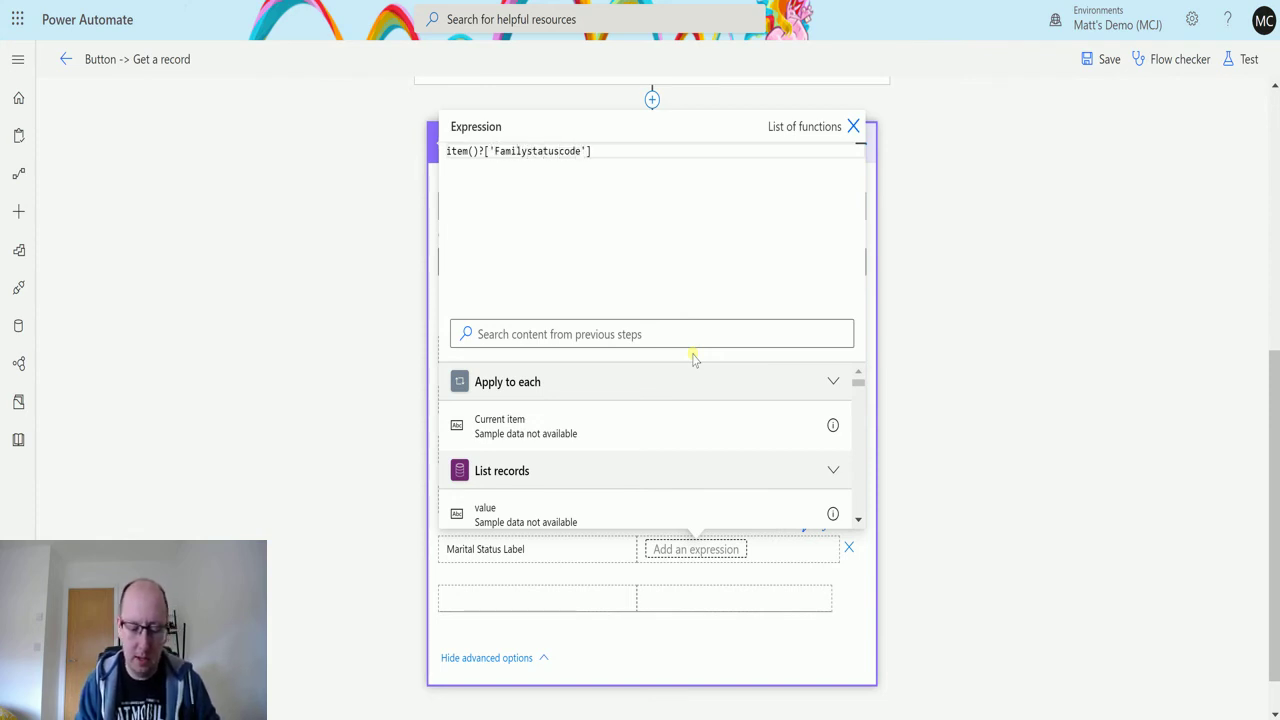
{"action": "key", "text": "ctrl+v"}
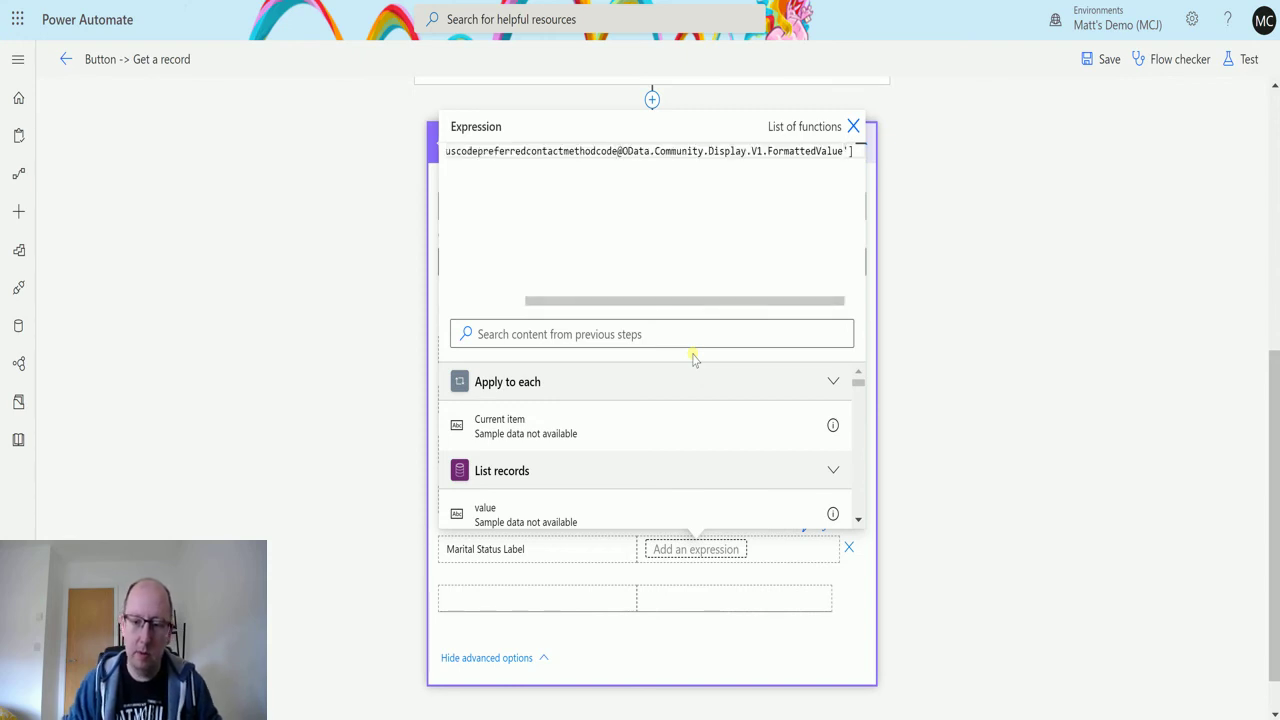
{"action": "key", "text": "Left"}
{"action": "key", "text": "Left"}
{"action": "key", "text": "Left"}
{"action": "key", "text": "Left"}
{"action": "key", "text": "Left"}
{"action": "key", "text": "Left"}
{"action": "key", "text": "Left"}
{"action": "key", "text": "Left"}
{"action": "key", "text": "Left"}
{"action": "key", "text": "Left"}
{"action": "key", "text": "Left"}
{"action": "key", "text": "Left"}
{"action": "key", "text": "Left"}
{"action": "key", "text": "Left"}
{"action": "key", "text": "Left"}
{"action": "key", "text": "Left"}
{"action": "key", "text": "Left"}
{"action": "key", "text": "Left"}
{"action": "key", "text": "Left"}
{"action": "key", "text": "Left"}
{"action": "key", "text": "Left"}
{"action": "key", "text": "Left"}
{"action": "key", "text": "Left"}
{"action": "key", "text": "Left"}
{"action": "key", "text": "Left"}
{"action": "key", "text": "Left"}
{"action": "key", "text": "Left"}
{"action": "key", "text": "Left"}
{"action": "key", "text": "Left"}
{"action": "key", "text": "Left"}
{"action": "key", "text": "Left"}
{"action": "key", "text": "Left"}
{"action": "key", "text": "Left"}
{"action": "key", "text": "Left"}
{"action": "key", "text": "Left"}
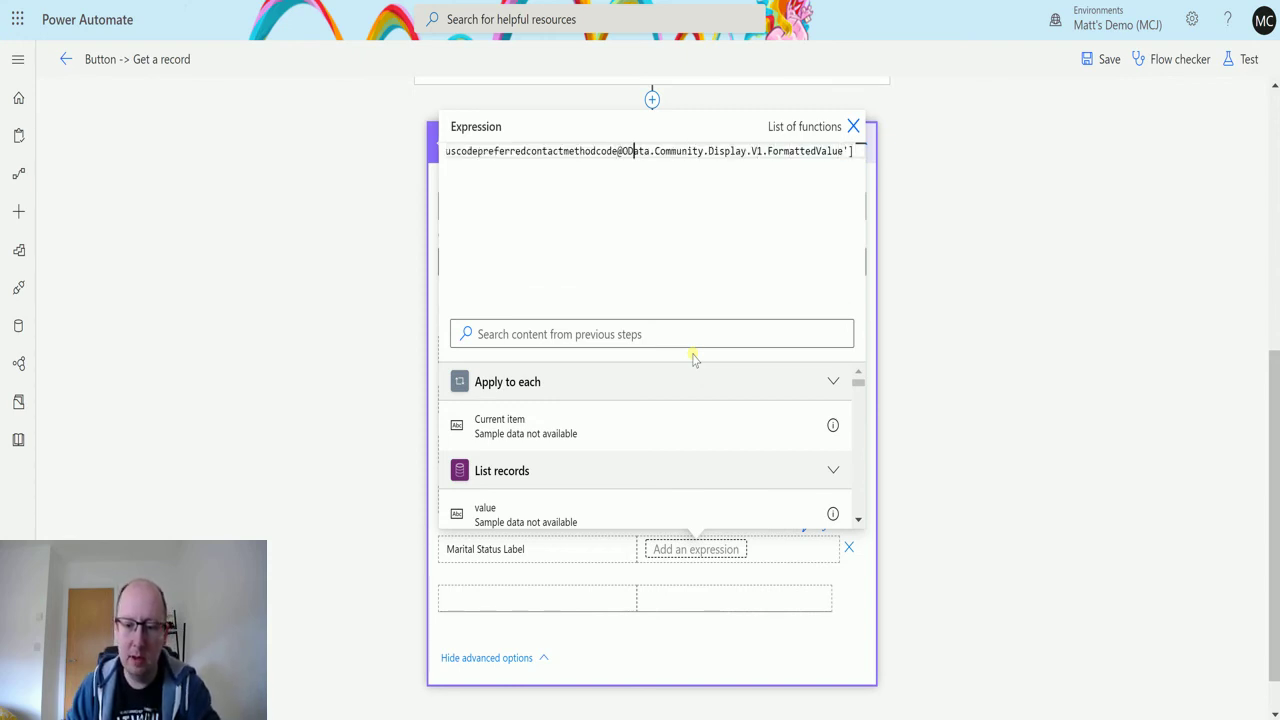
{"action": "key", "text": "shift+Left"}
{"action": "key", "text": "shift+Left"}
{"action": "key", "text": "shift+Left"}
{"action": "key", "text": "shift+Left"}
{"action": "key", "text": "shift+Left"}
{"action": "key", "text": "shift+Left"}
{"action": "key", "text": "shift+Left"}
{"action": "key", "text": "shift+Left"}
{"action": "key", "text": "shift+Left"}
{"action": "key", "text": "shift+Left"}
{"action": "key", "text": "shift+Left"}
{"action": "key", "text": "shift+Left"}
{"action": "key", "text": "shift+Left"}
{"action": "key", "text": "shift+Left"}
{"action": "key", "text": "shift+Left"}
{"action": "key", "text": "shift+Left"}
{"action": "key", "text": "shift+Left"}
{"action": "key", "text": "shift+Left"}
{"action": "key", "text": "shift+Left"}
{"action": "key", "text": "shift+Left"}
{"action": "key", "text": "BackSpace"}
{"action": "key", "text": "BackSpace"}
{"action": "key", "text": "BackSpace"}
{"action": "key", "text": "BackSpace"}
{"action": "key", "text": "BackSpace"}
{"action": "key", "text": "BackSpace"}
{"action": "key", "text": "BackSpace"}
{"action": "key", "text": "BackSpace"}
{"action": "key", "text": "BackSpace"}
{"action": "key", "text": "BackSpace"}
{"action": "key", "text": "BackSpace"}
{"action": "key", "text": "BackSpace"}
{"action": "key", "text": "BackSpace"}
{"action": "key", "text": "BackSpace"}
{"action": "key", "text": "BackSpace"}
{"action": "key", "text": "BackSpace"}
{"action": "key", "text": "BackSpace"}
{"action": "key", "text": "BackSpace"}
{"action": "key", "text": "BackSpace"}
{"action": "key", "text": "BackSpace"}
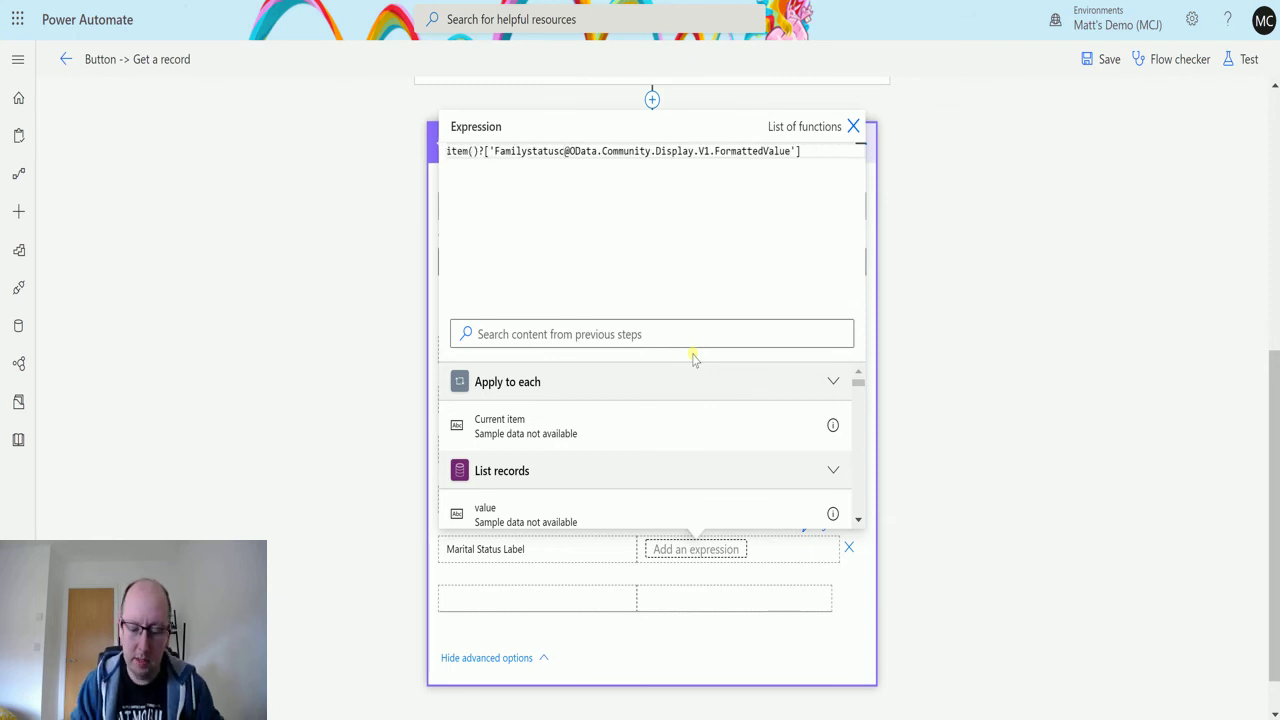
{"action": "type", "text": "ode"}
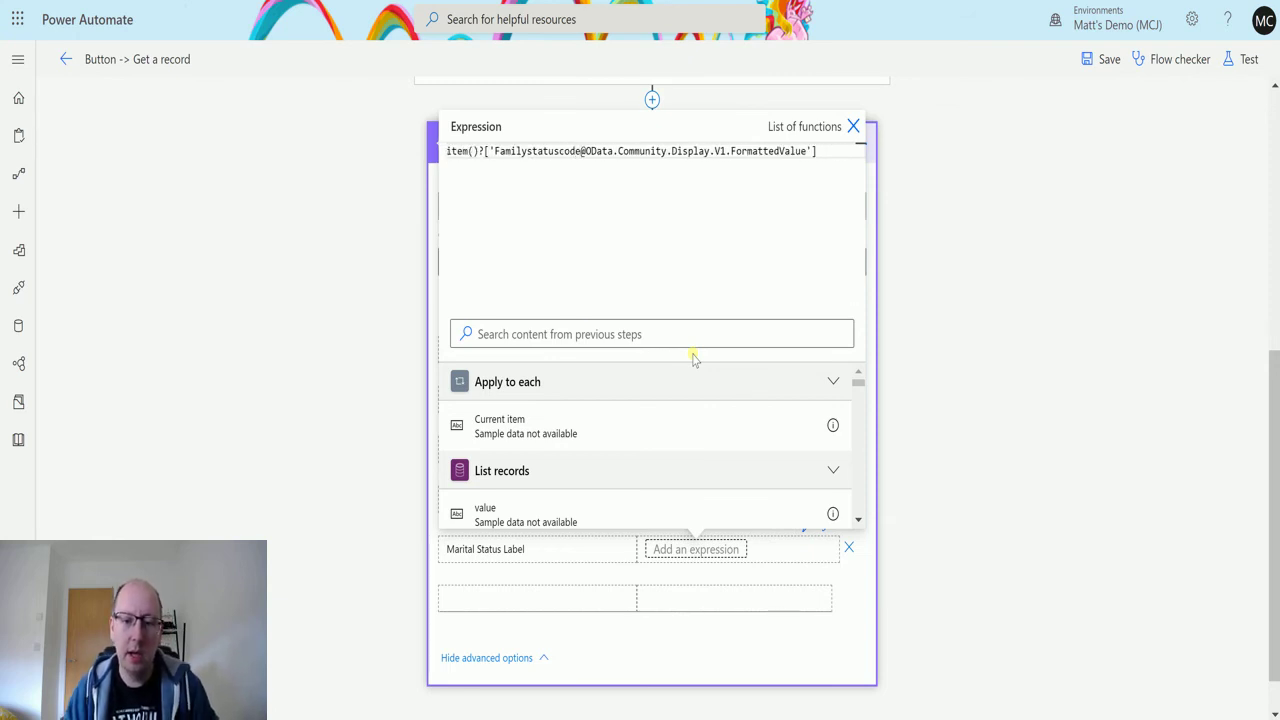
{"action": "left_click", "coordinate": [500, 150]}
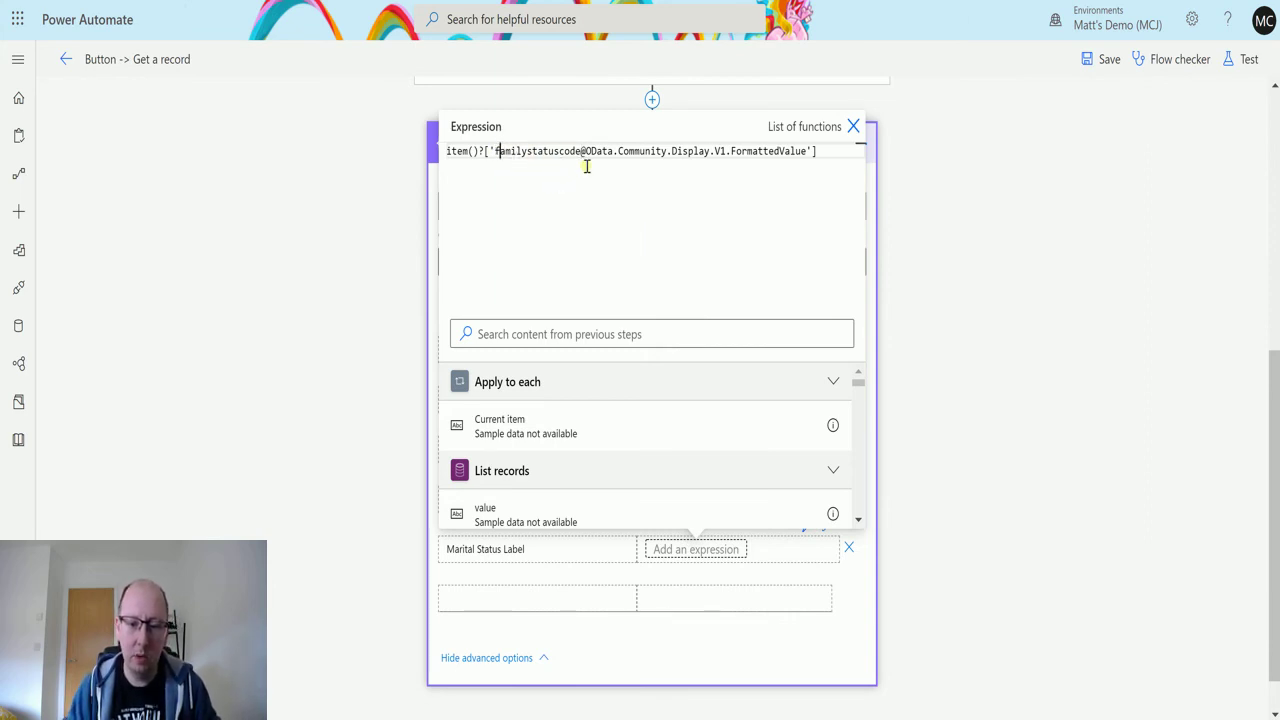
{"action": "key", "text": "Return"}
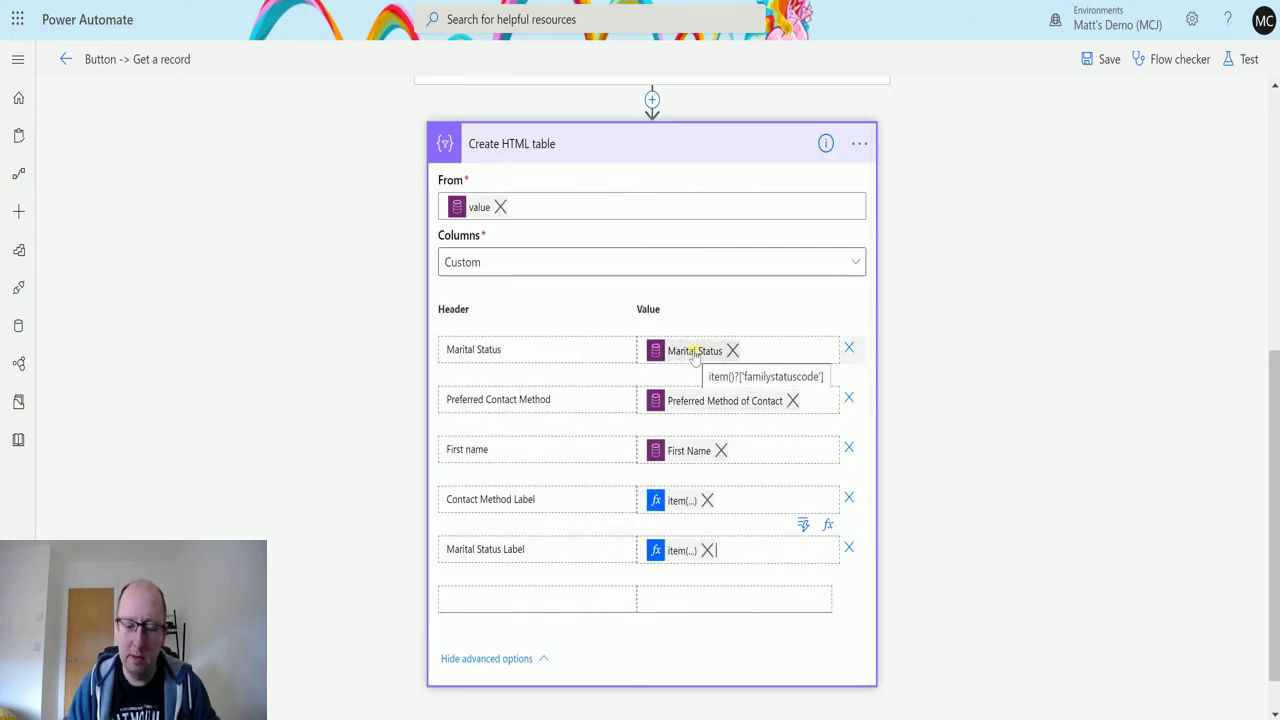
Step: Save the flow with the new Marital Status Label column and test it by performing the trigger action manually
{"action": "left_click", "coordinate": [1246, 62]}
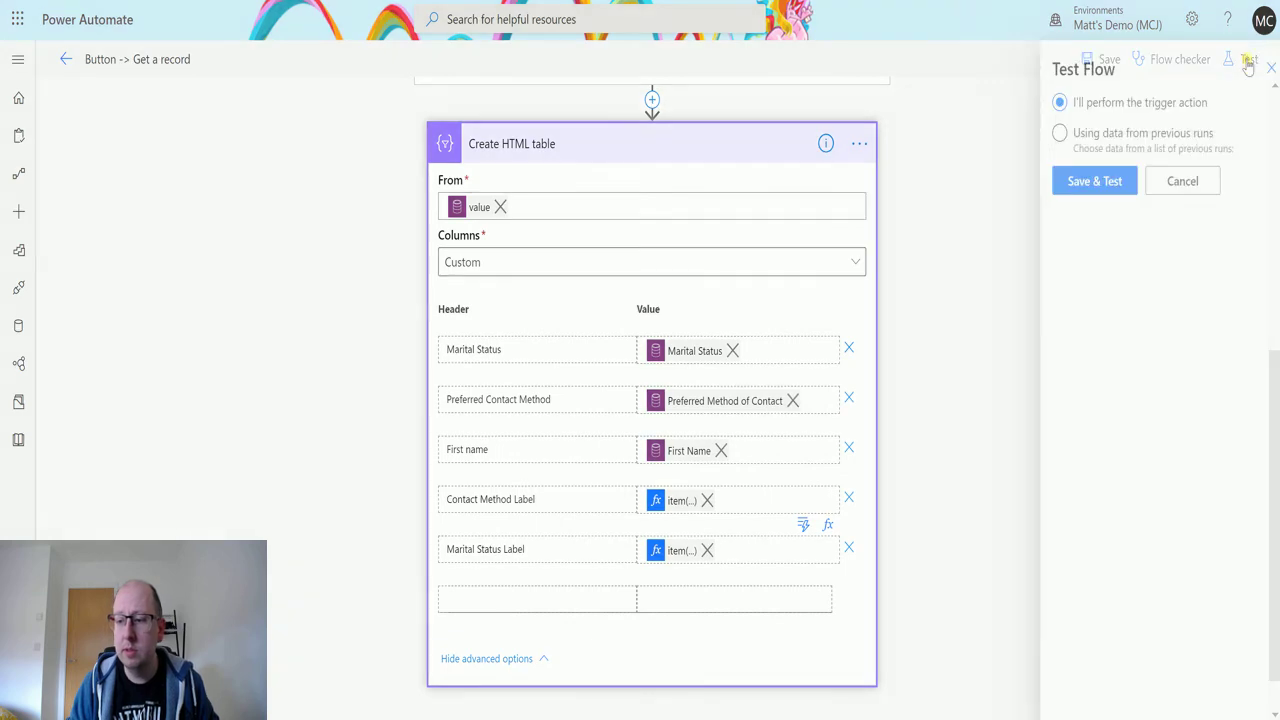
{"action": "left_click", "coordinate": [1098, 185]}
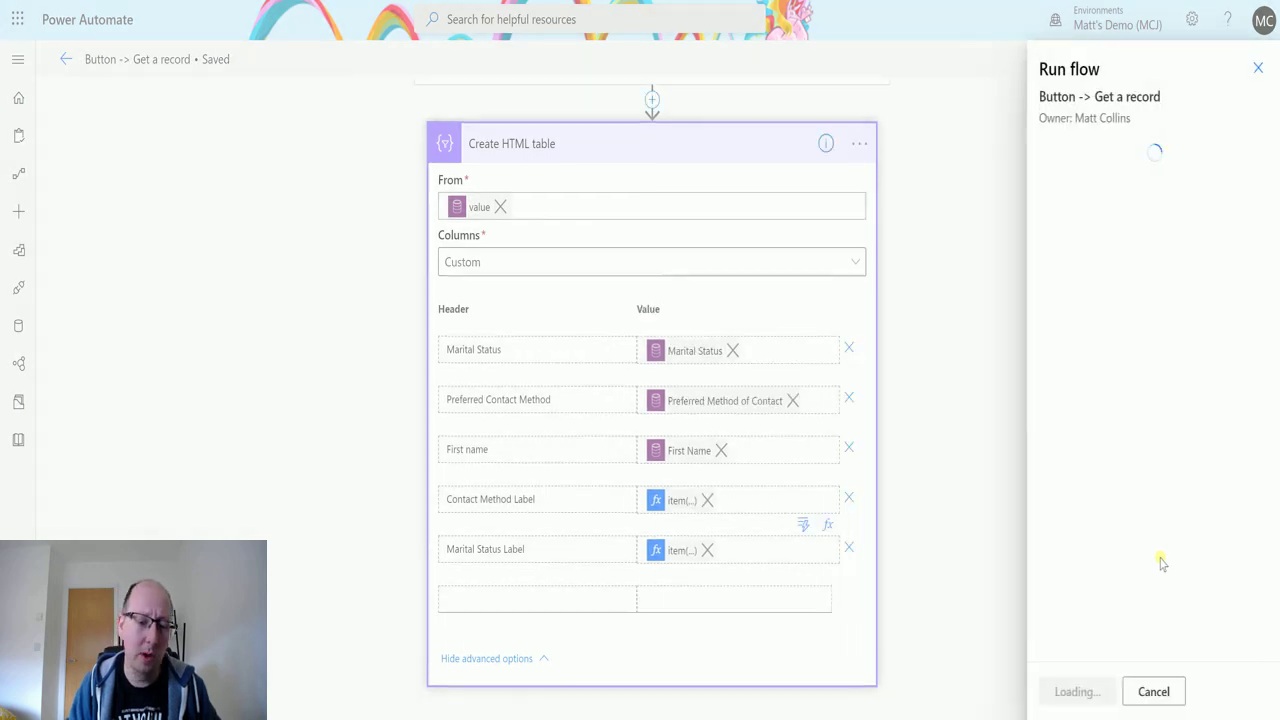
{"action": "left_click", "coordinate": [1065, 690]}
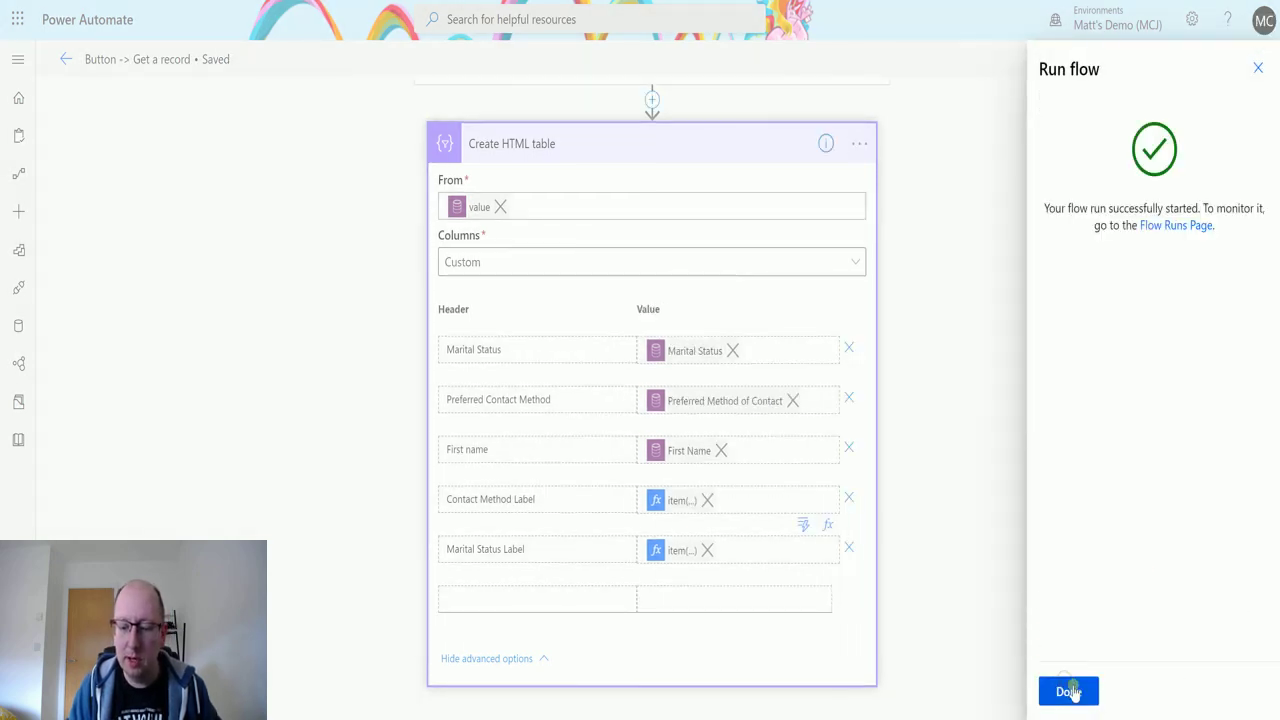
{"action": "left_click", "coordinate": [1067, 690]}
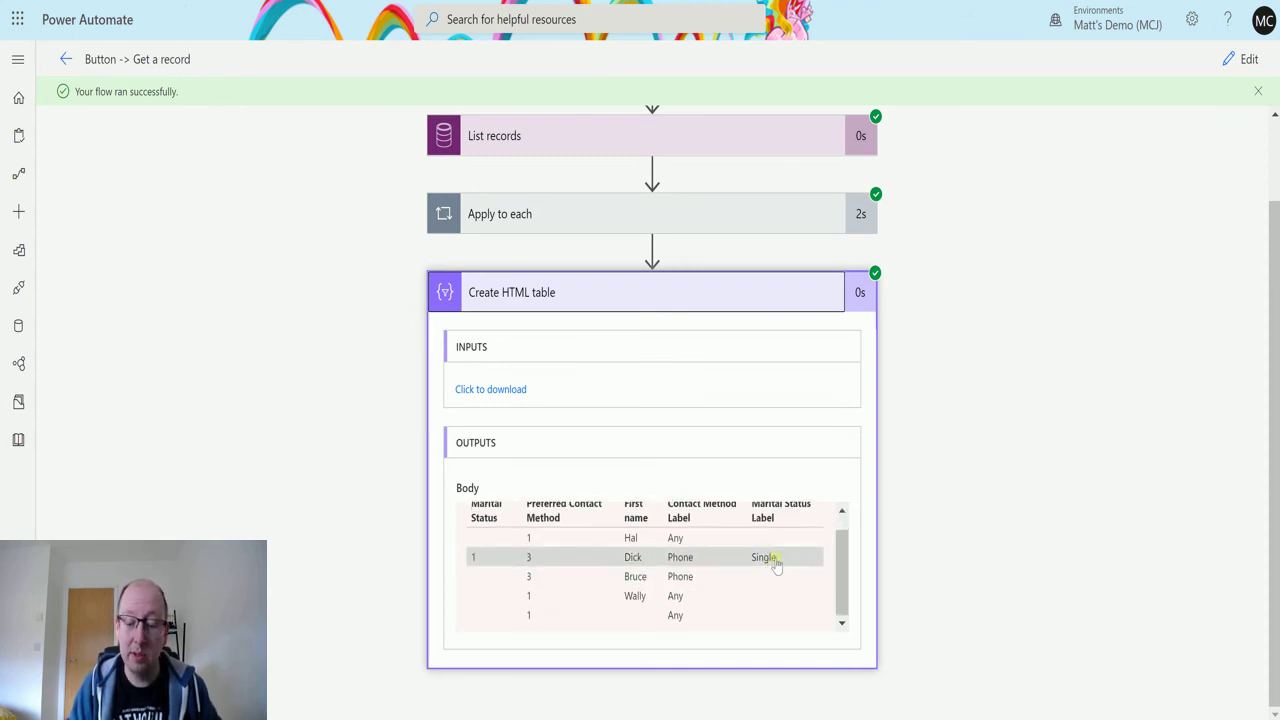
Step: Examine the Marital Status Label column in the test run's HTML table output, and reopen the flow at the Create HTML table action
{"action": "scroll", "coordinate": [640, 605], "scroll_direction": "up", "scroll_amount": 1}
{"action": "scroll", "coordinate": [681, 604], "scroll_direction": "down", "scroll_amount": 1}
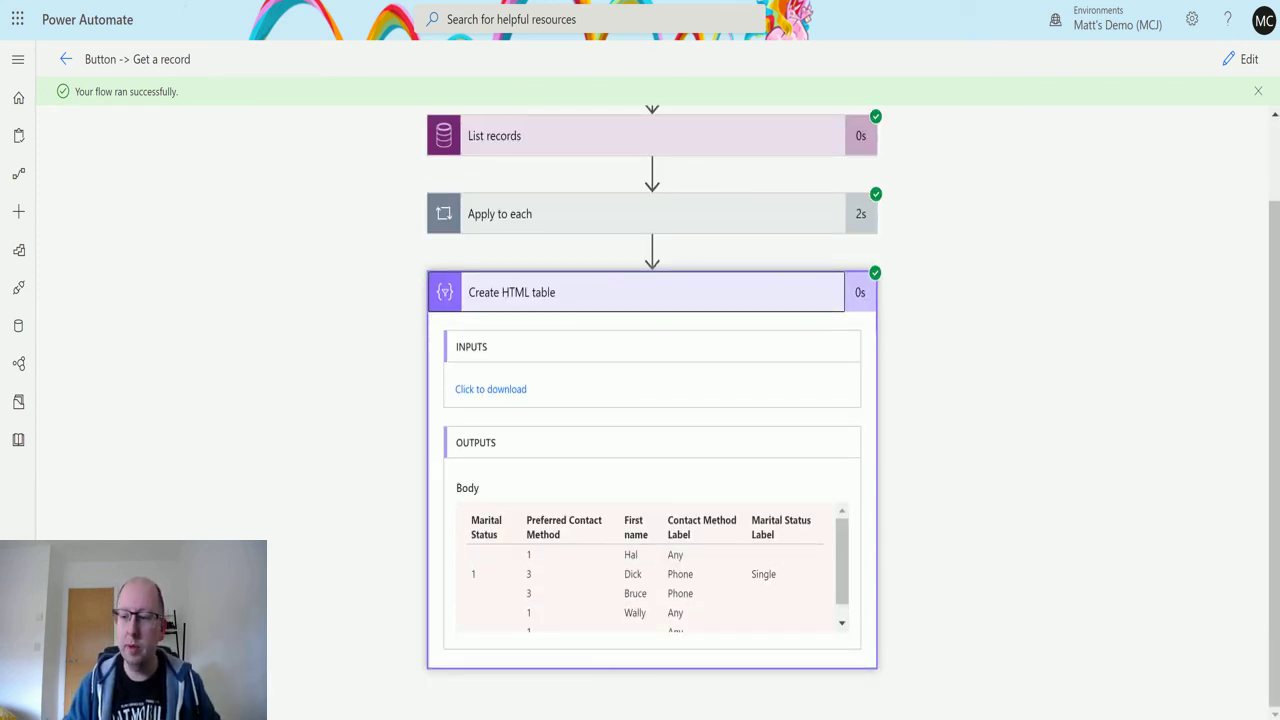
{"action": "left_click", "coordinate": [1245, 59]}
{"action": "scroll", "coordinate": [610, 360], "scroll_direction": "down", "scroll_amount": 3}
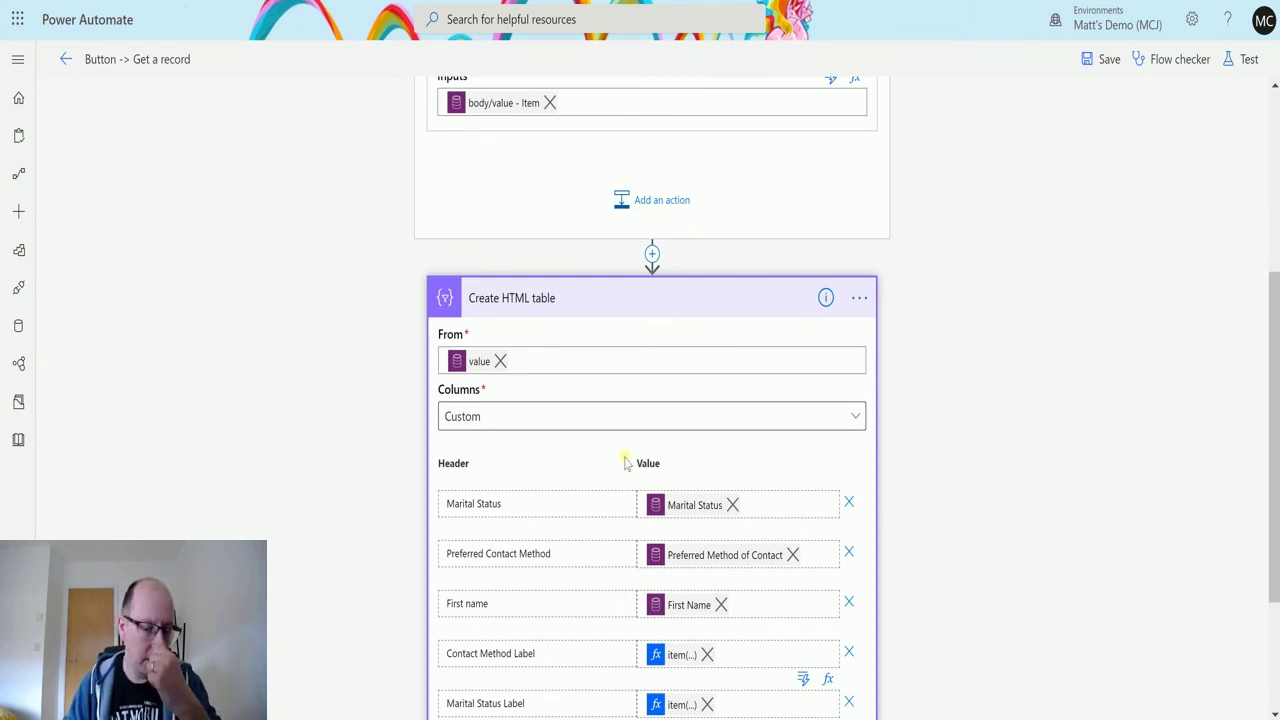
{"action": "scroll", "coordinate": [623, 549], "scroll_direction": "down", "scroll_amount": 1}
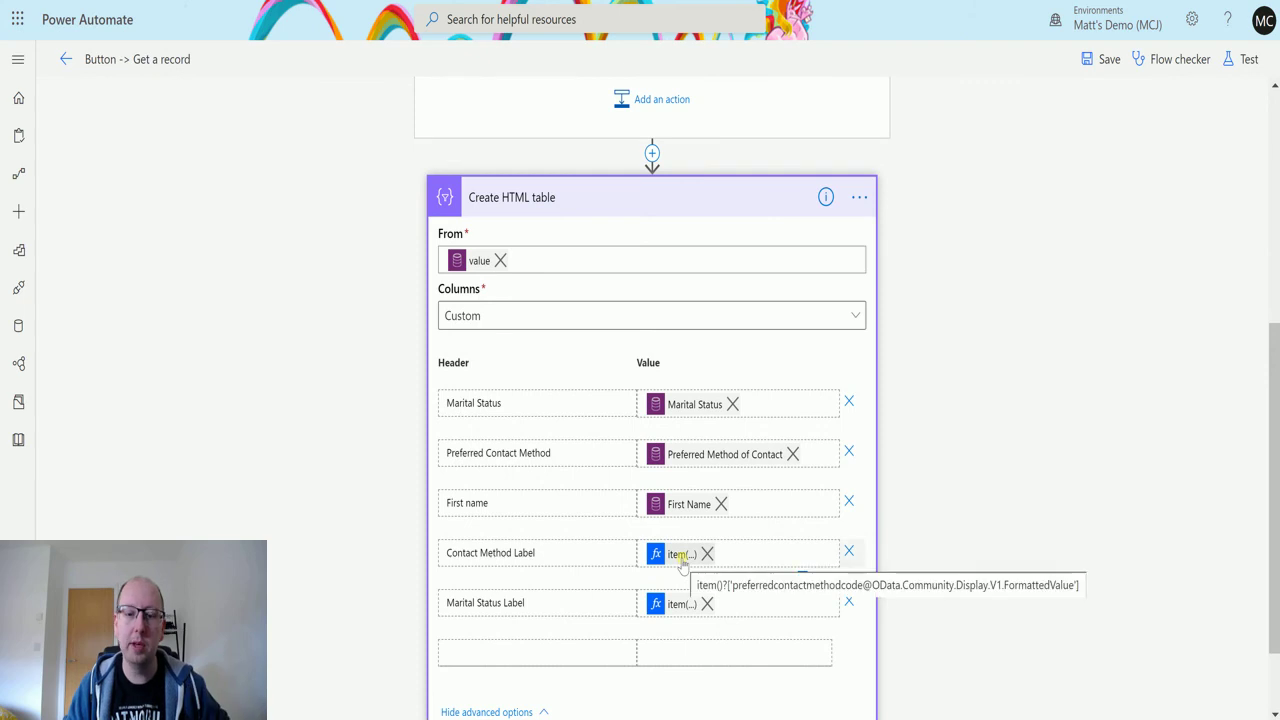
Step: Review the full Contact Method Label expression and the table's From value, and close the expression editor without changing anything
{"action": "left_click", "coordinate": [686, 562]}
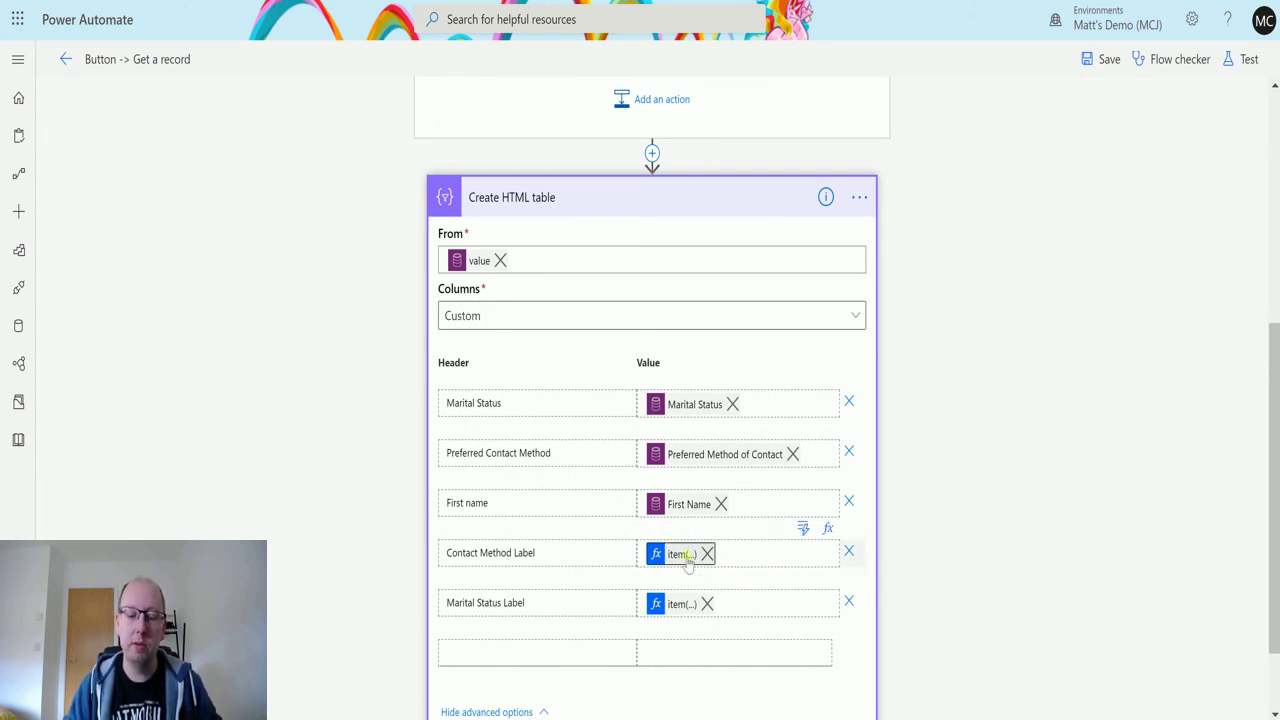
{"action": "left_click", "coordinate": [688, 565]}
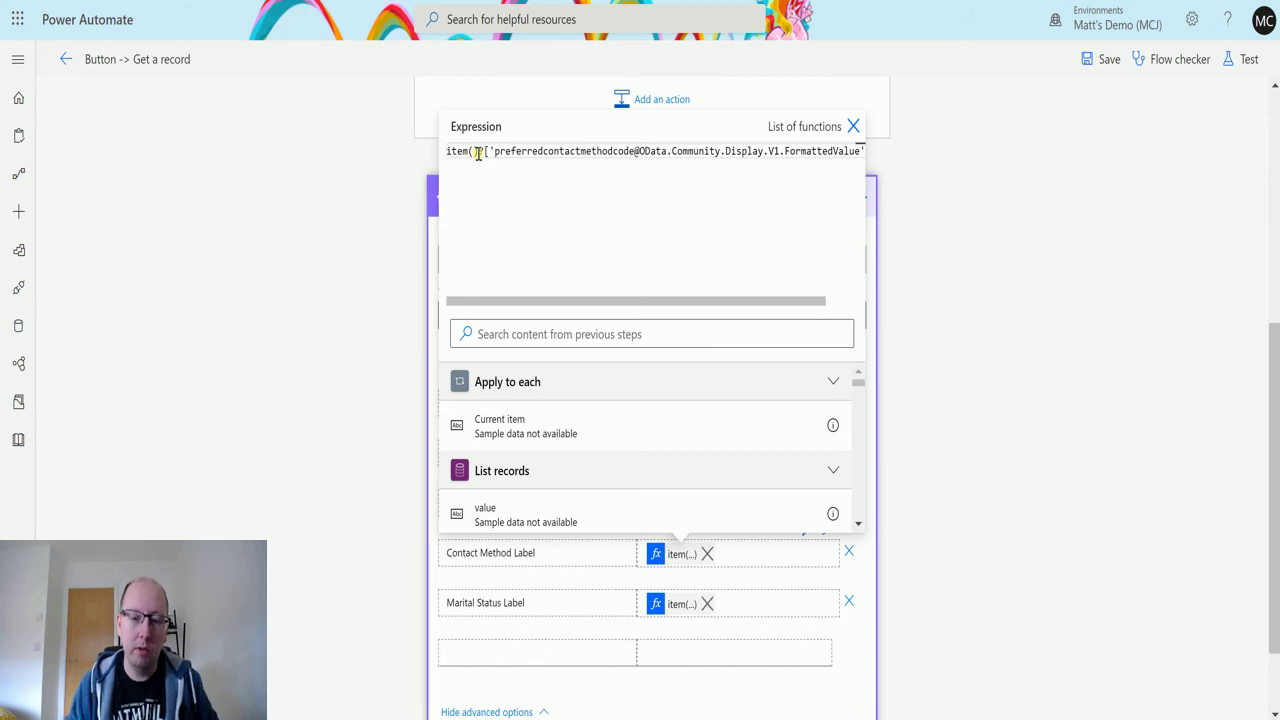
{"action": "left_click", "coordinate": [478, 152]}
{"action": "type", "text": "?"}
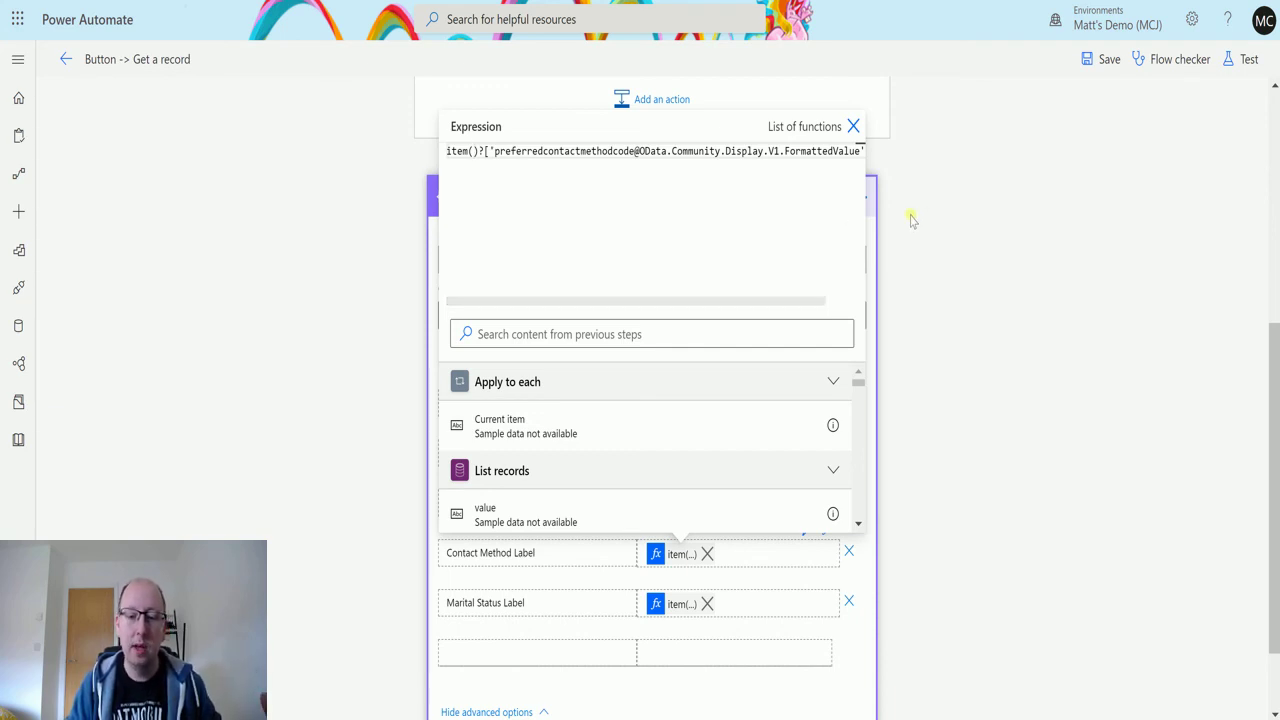
{"action": "left_click", "coordinate": [903, 254]}
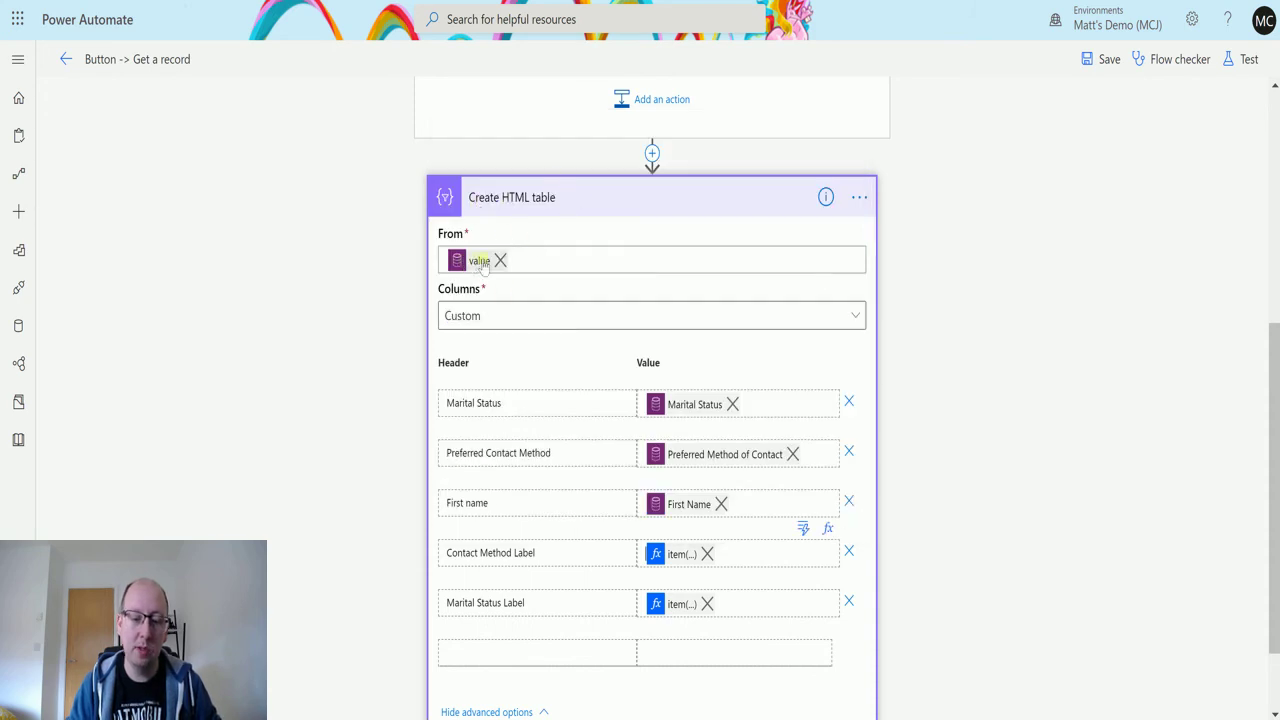
{"action": "mouse_move", "coordinate": [483, 264]}
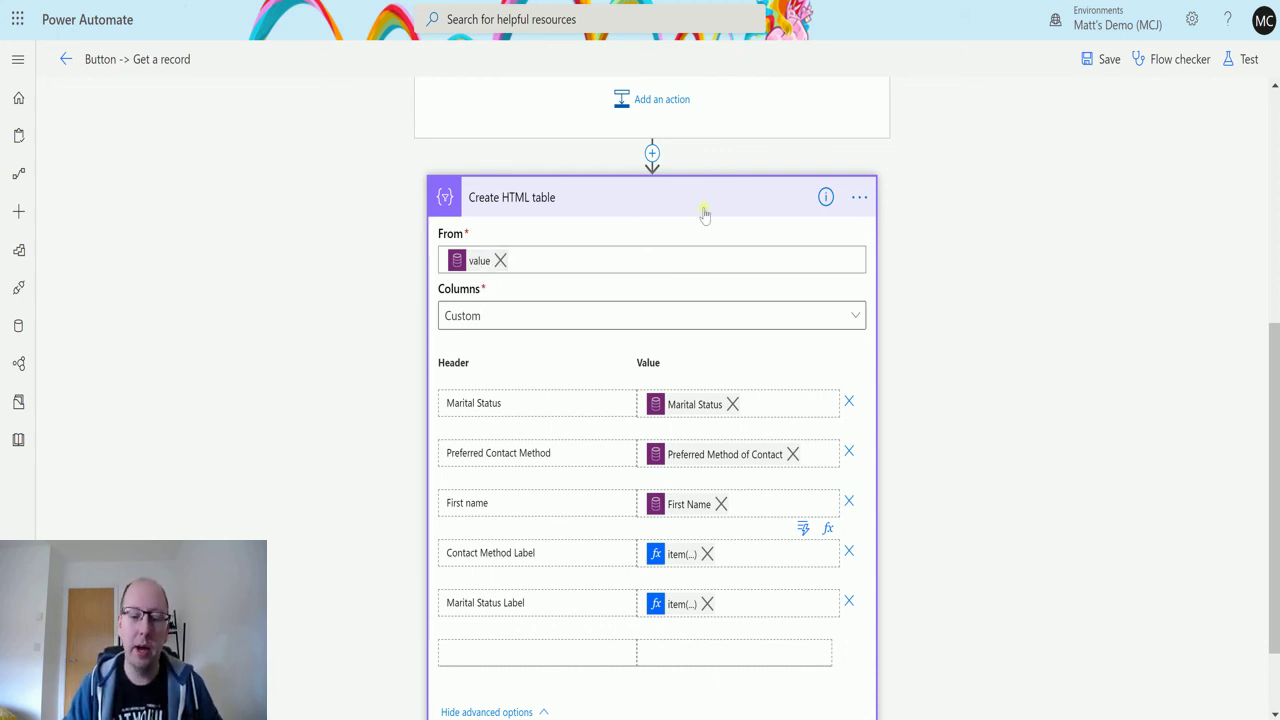
{"action": "left_click", "coordinate": [677, 556]}
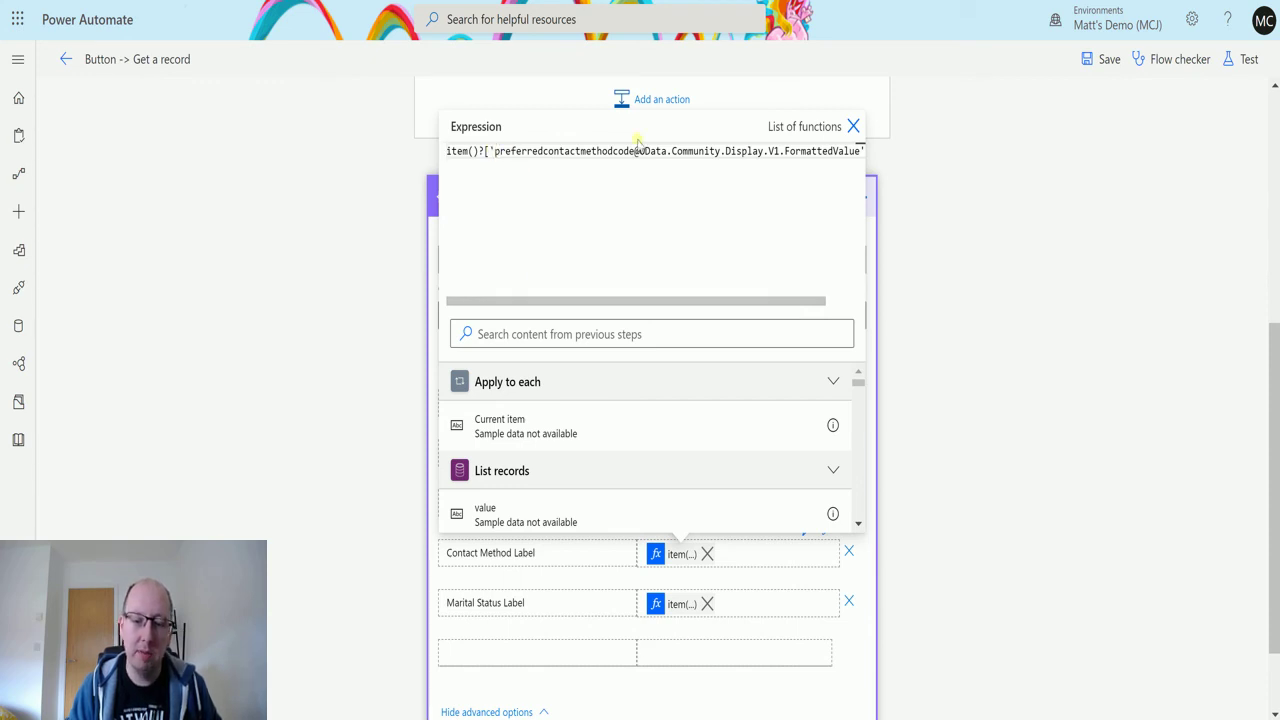
{"action": "left_click_drag", "start_coordinate": [630, 300], "coordinate": [656, 300]}
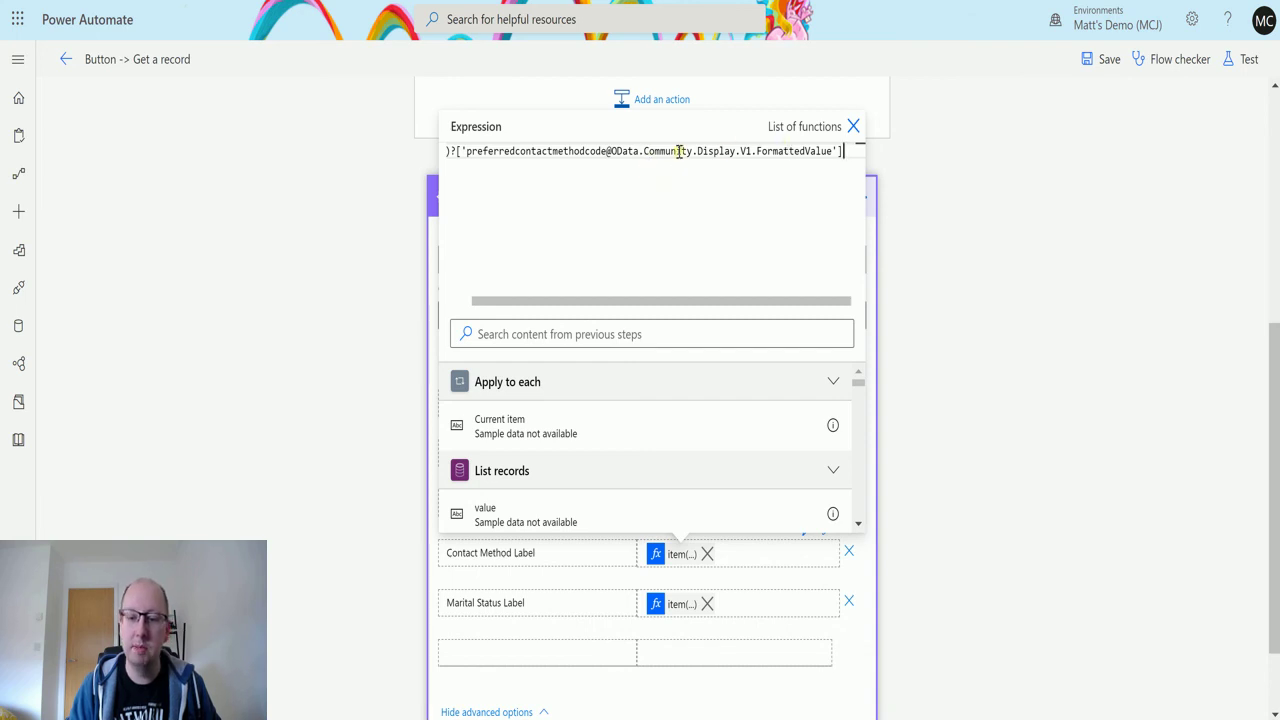
{"action": "left_click", "coordinate": [764, 186]}
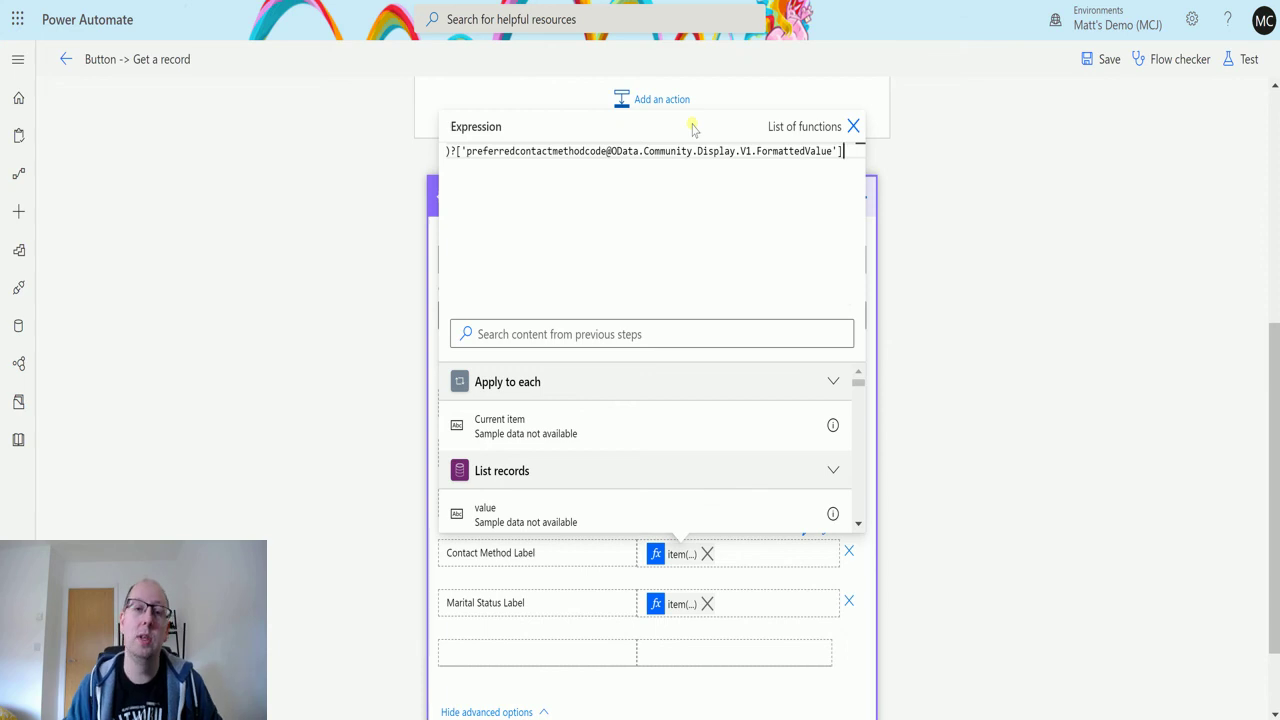
{"action": "left_click", "coordinate": [853, 126]}
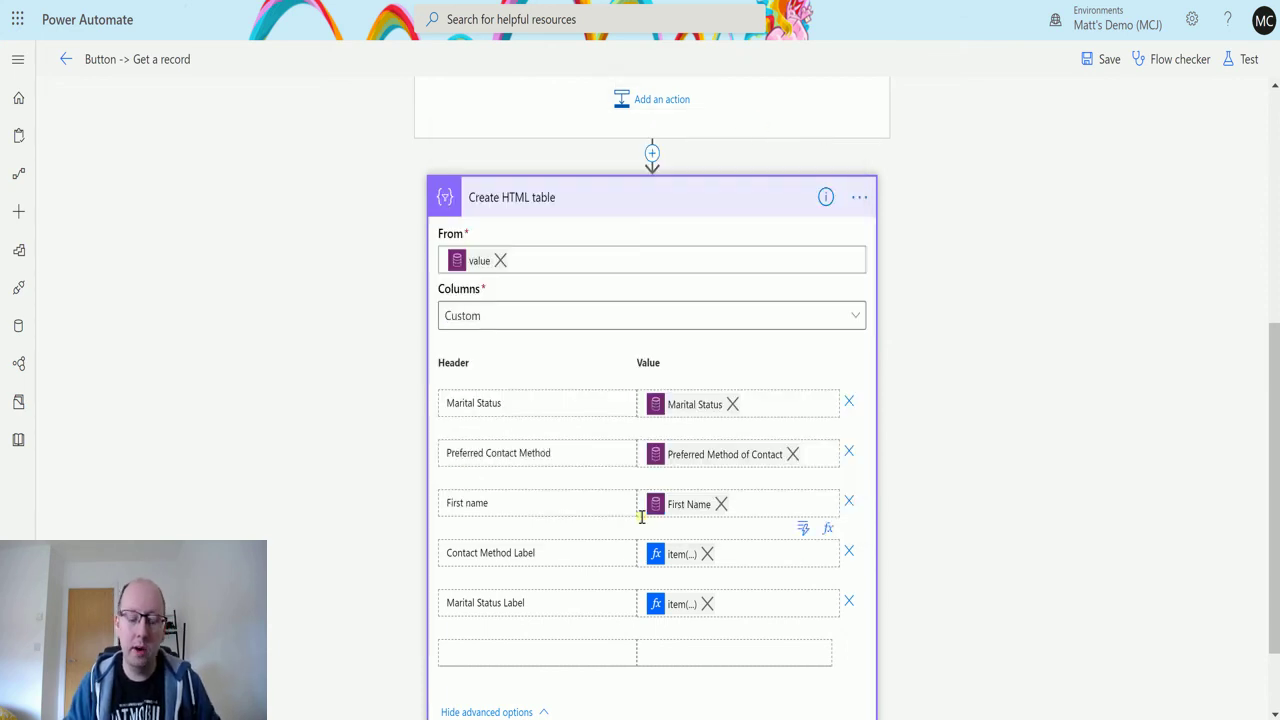